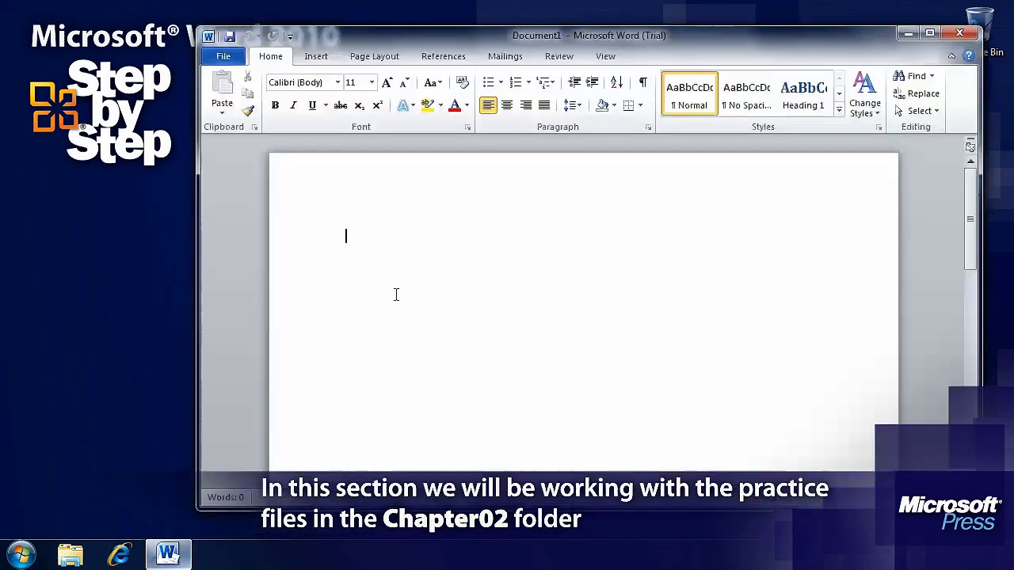
- Open the Brochure_start document from the Chapter02 folder
left_click(224, 58)
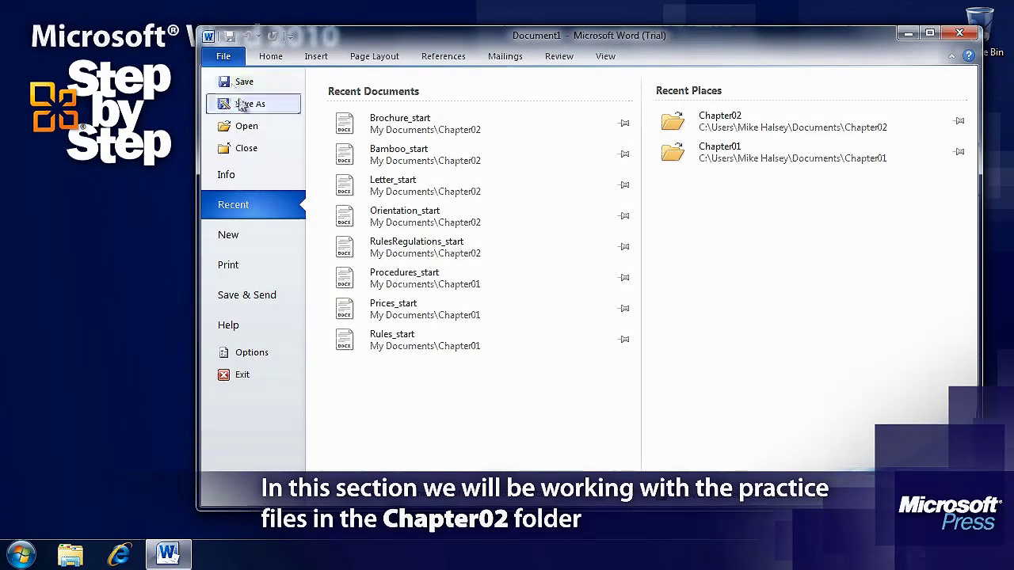
left_click(273, 126)
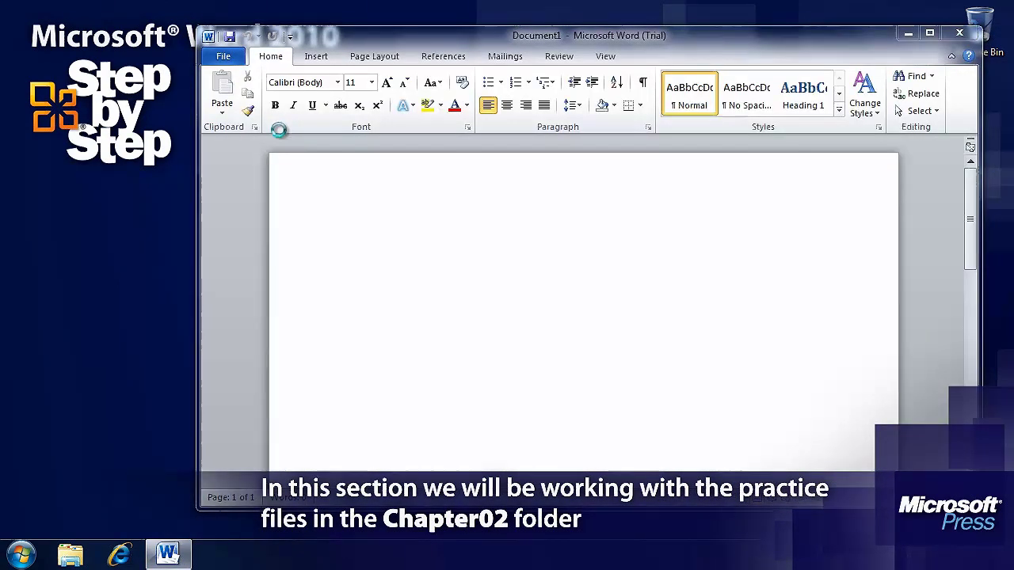
double_click(411, 232)
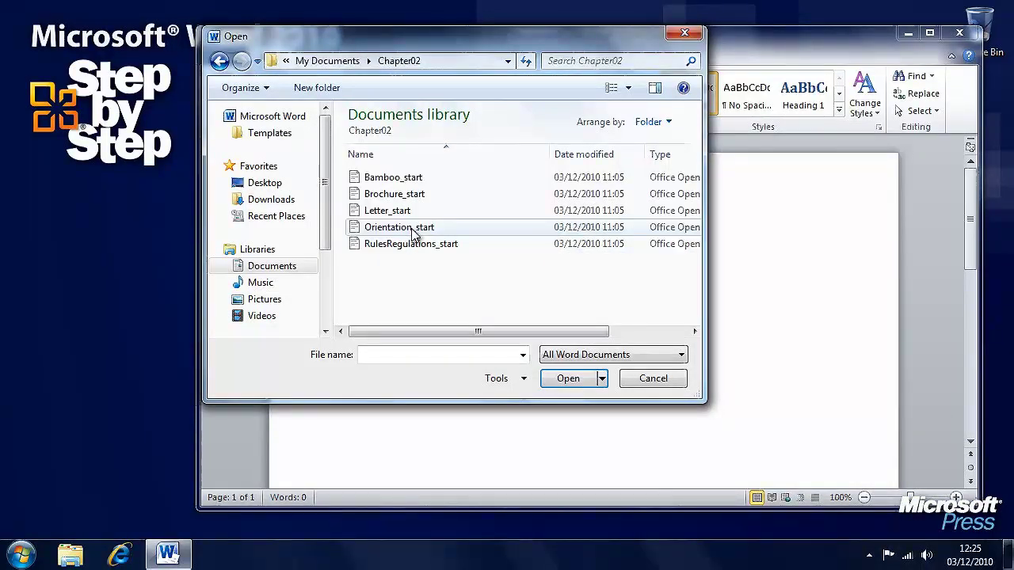
left_click(431, 197)
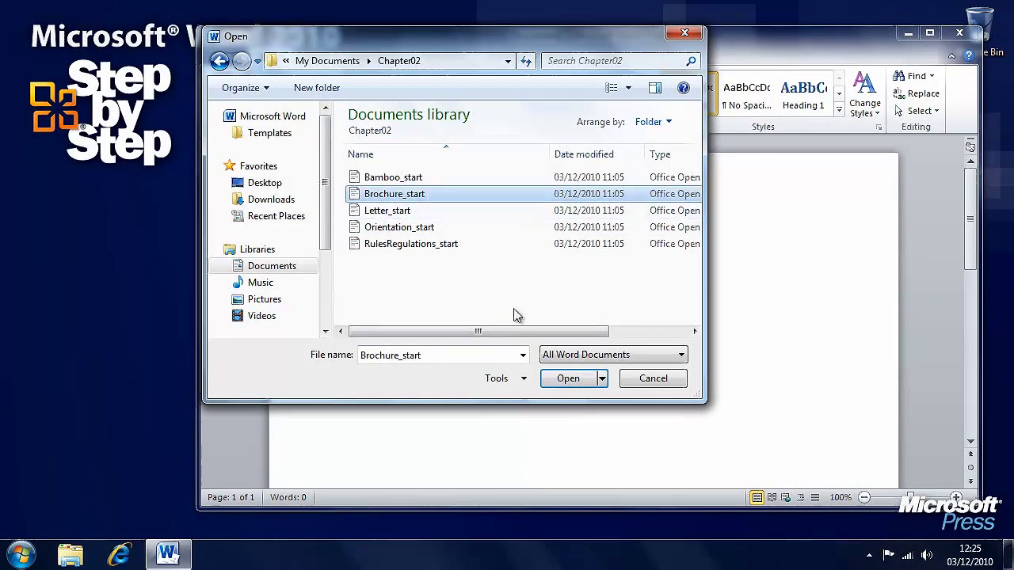
left_click(571, 378)
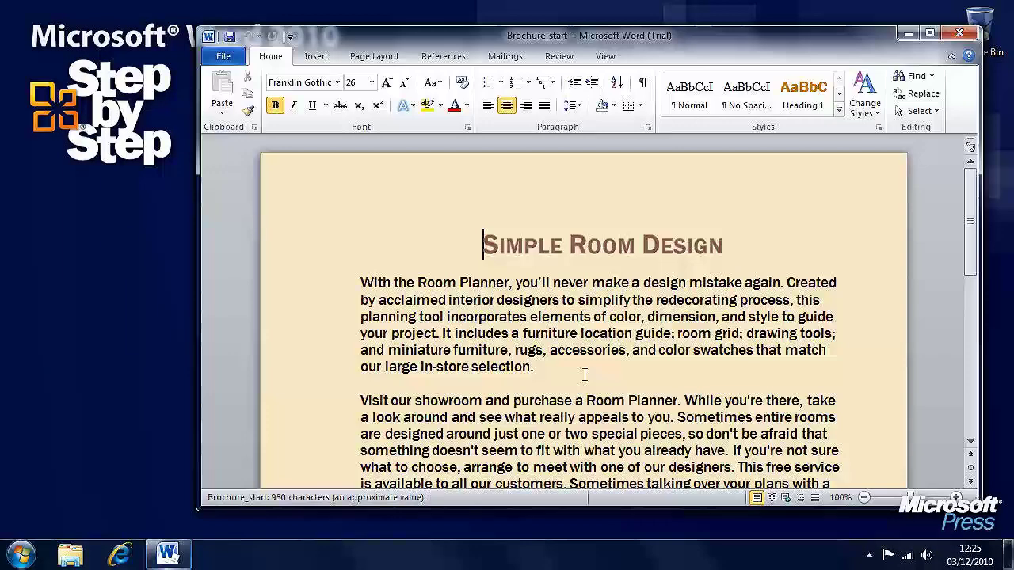
- Select the word "purchase", the sentence beginning "While you're there", and finally the whole "Visit our showroom" paragraph
scroll(584, 374, "down", 2)
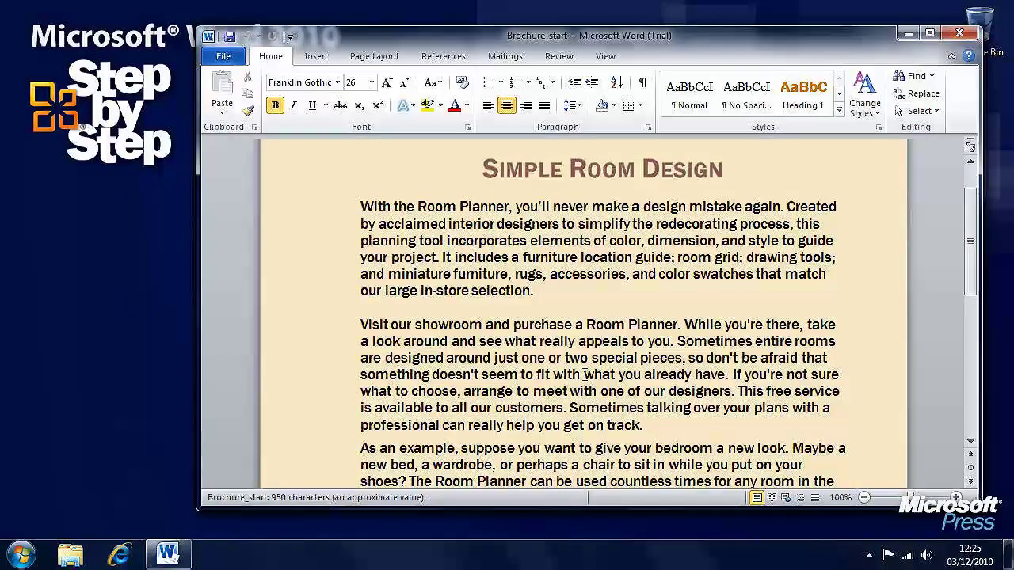
left_click(546, 324)
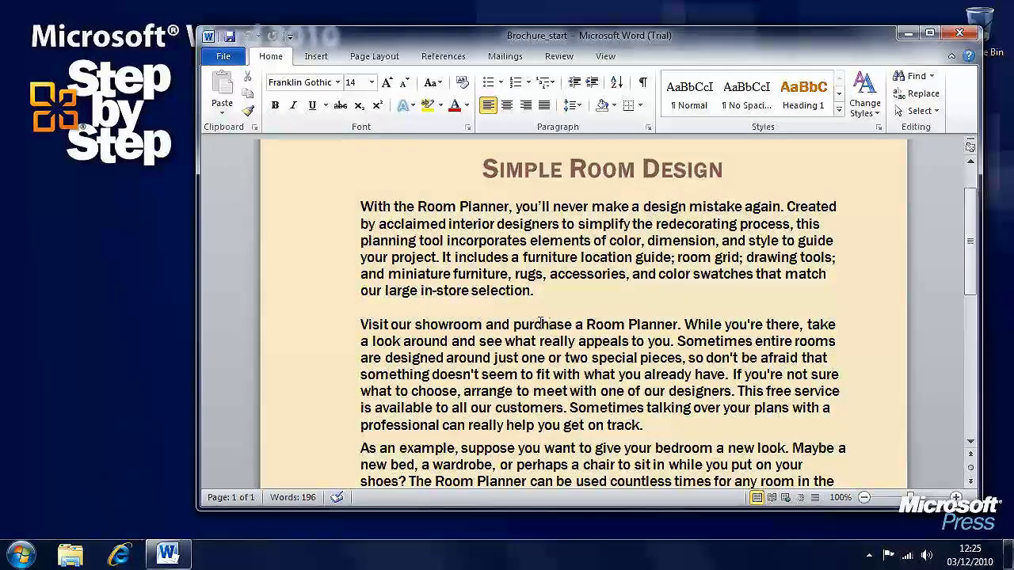
double_click(541, 324)
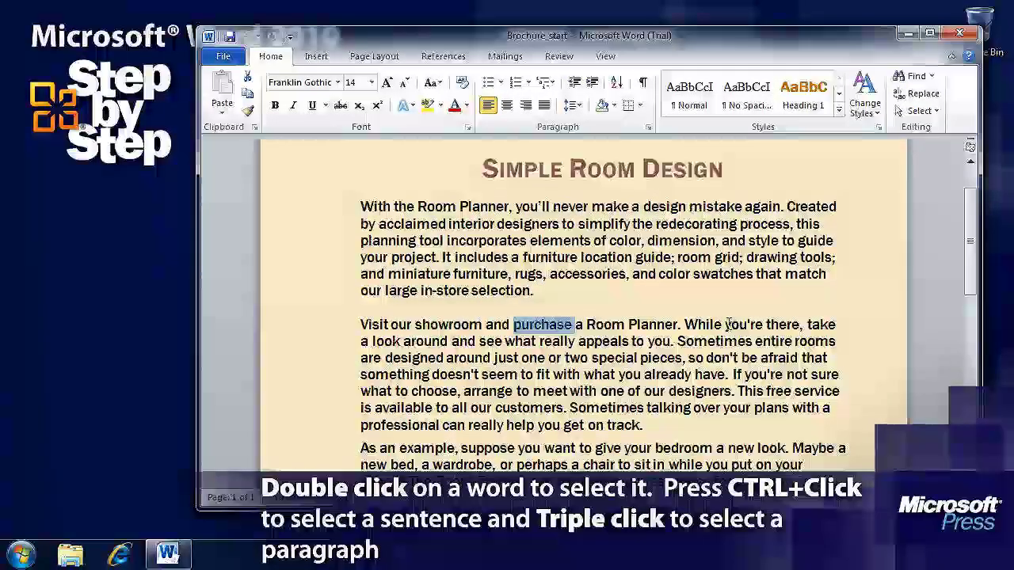
left_click(755, 331, "ctrl")
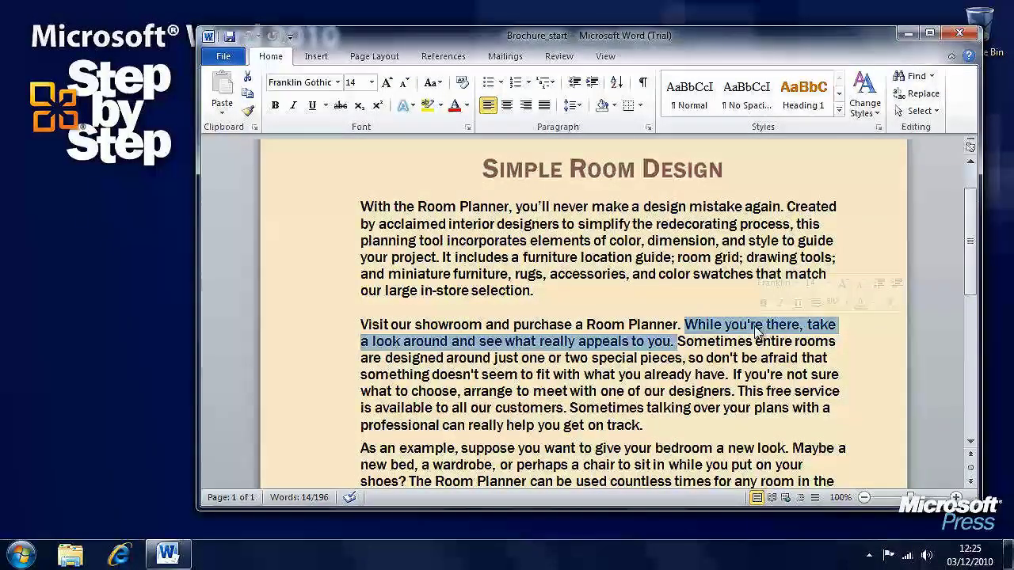
left_click(564, 375)
triple_click(564, 375)
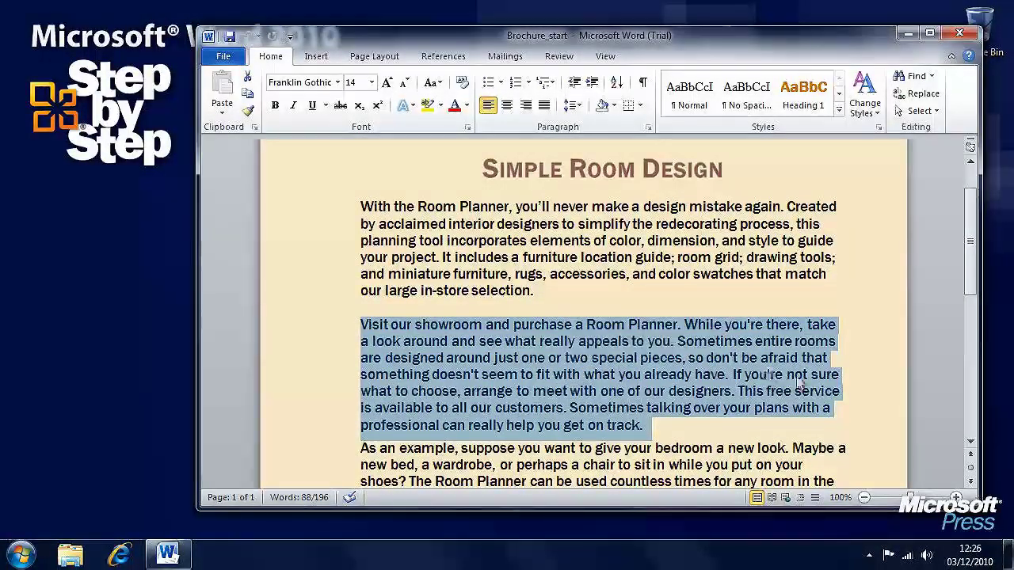
- Select individual lines of the "Visit our showroom" paragraph, including the one beginning "something doesn't seem to fit"
left_click(323, 375)
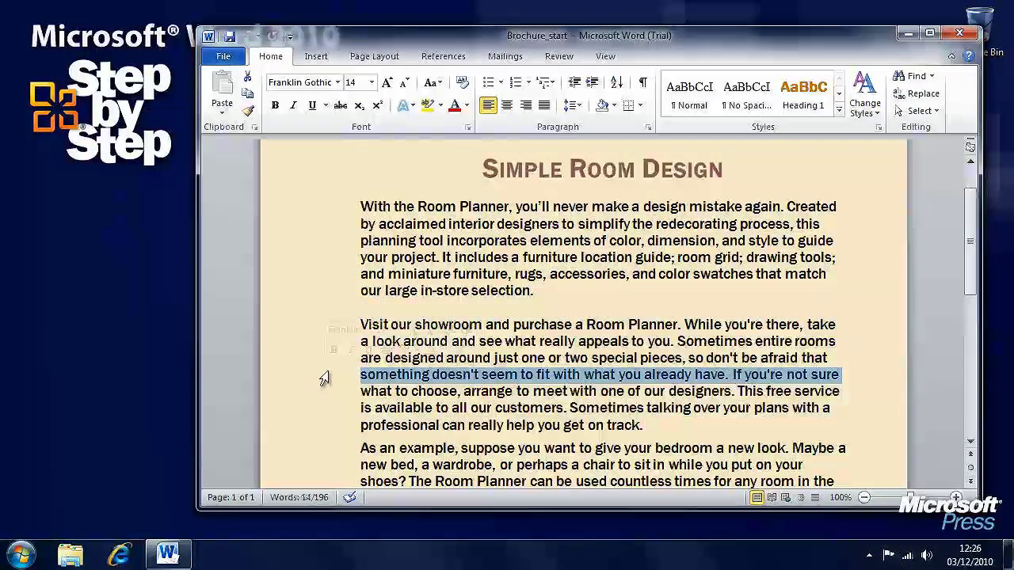
left_click(326, 308)
left_click(334, 360)
- Cut the "Visit our showroom" paragraph and paste it on the empty line at the end of the document
double_click(334, 362)
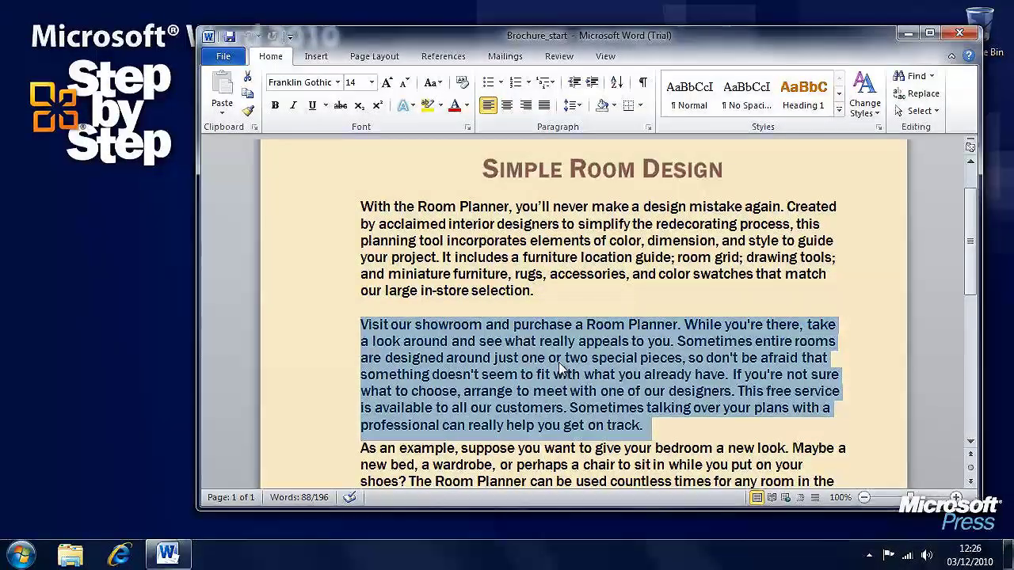
left_click(248, 80)
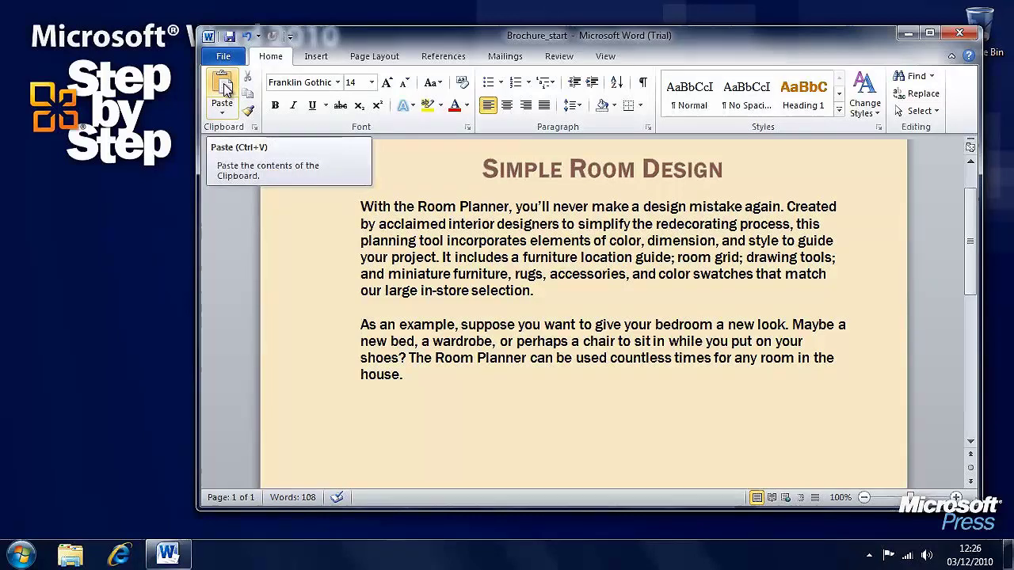
left_click(445, 423)
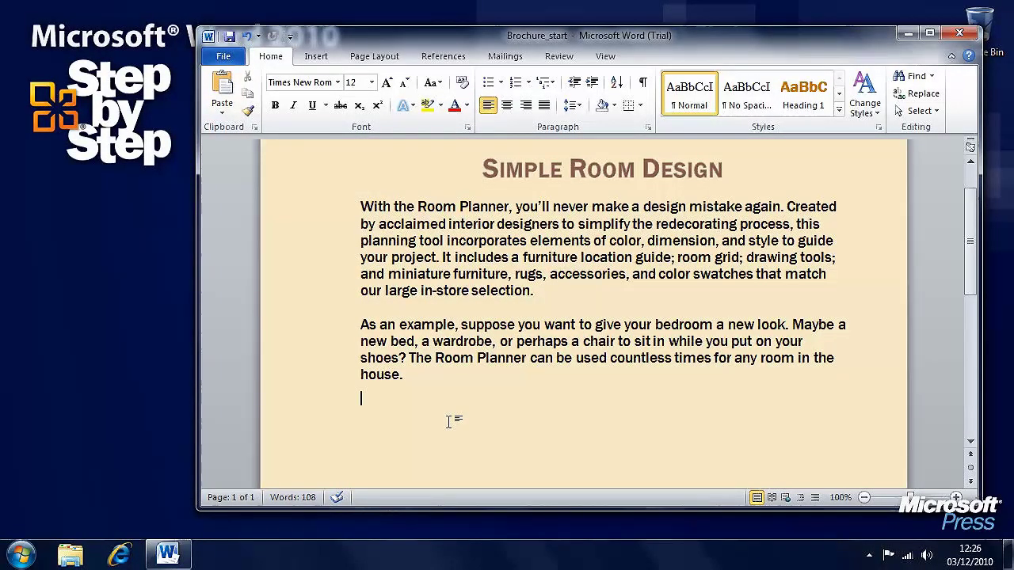
left_click(224, 85)
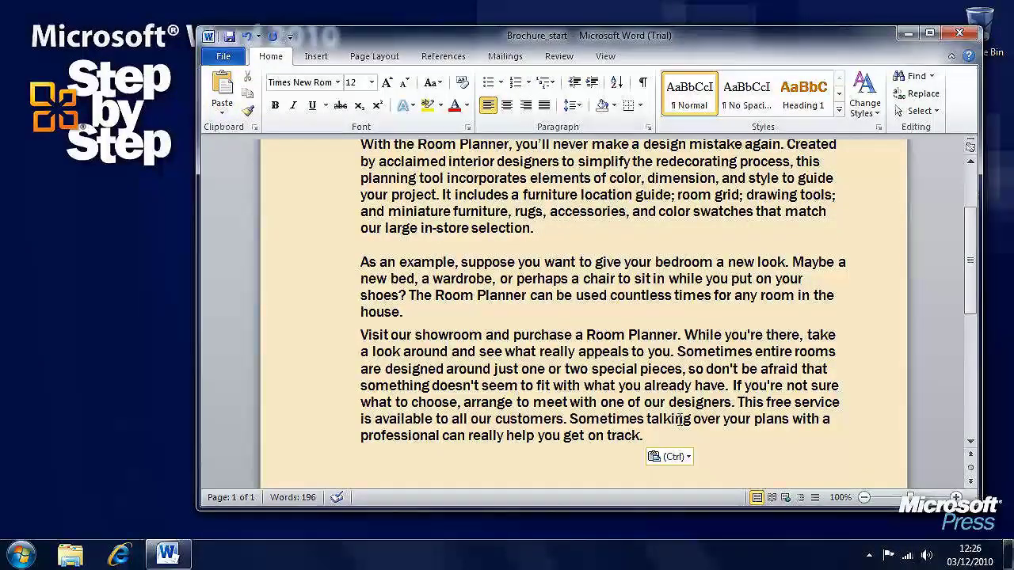
- Review the moved text and preview the Keep Source Formatting paste option without pasting again
scroll(764, 453, "up", 2)
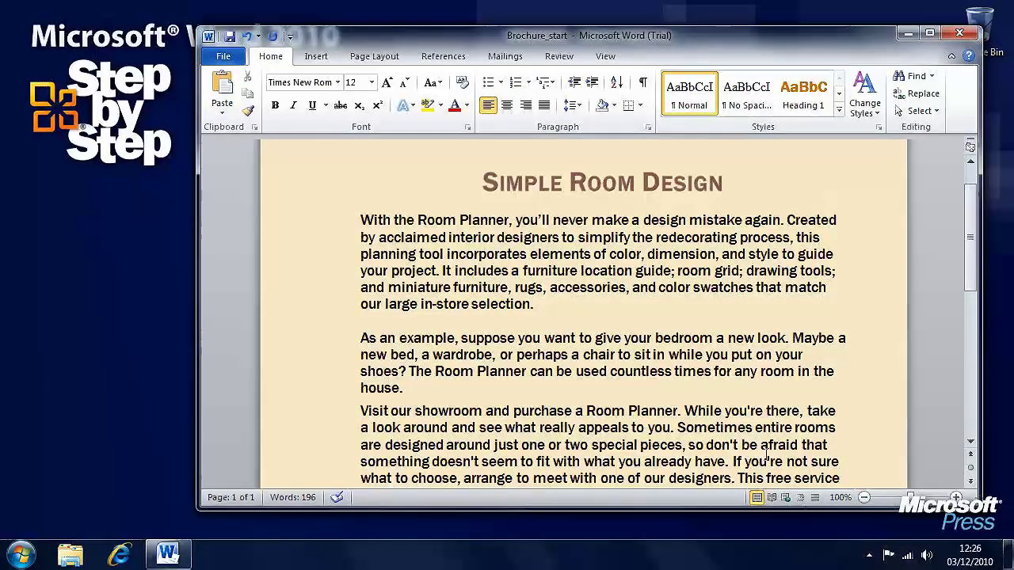
scroll(766, 457, "down", 1)
scroll(766, 457, "up", 1)
left_click(224, 113)
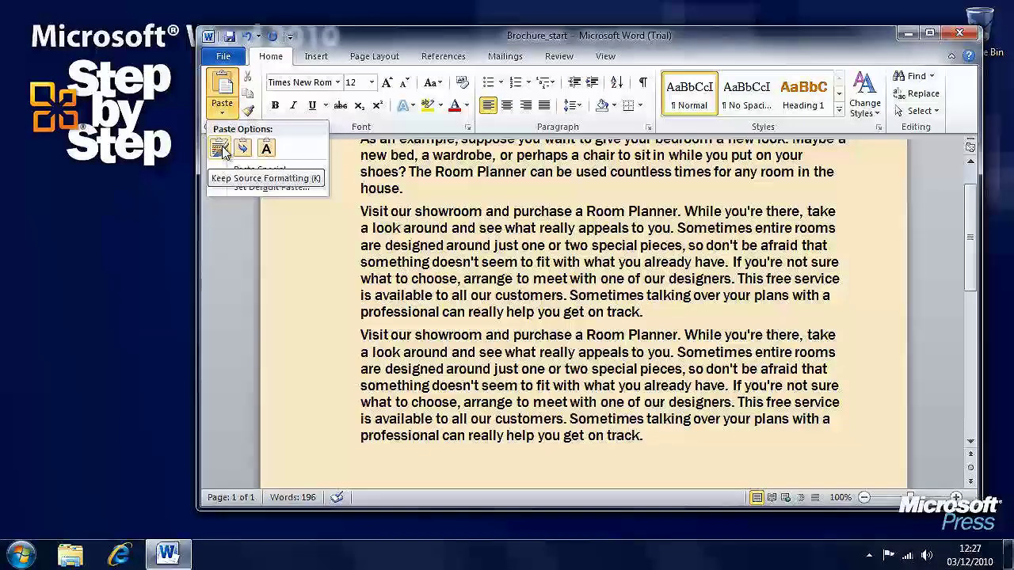
left_click(225, 217)
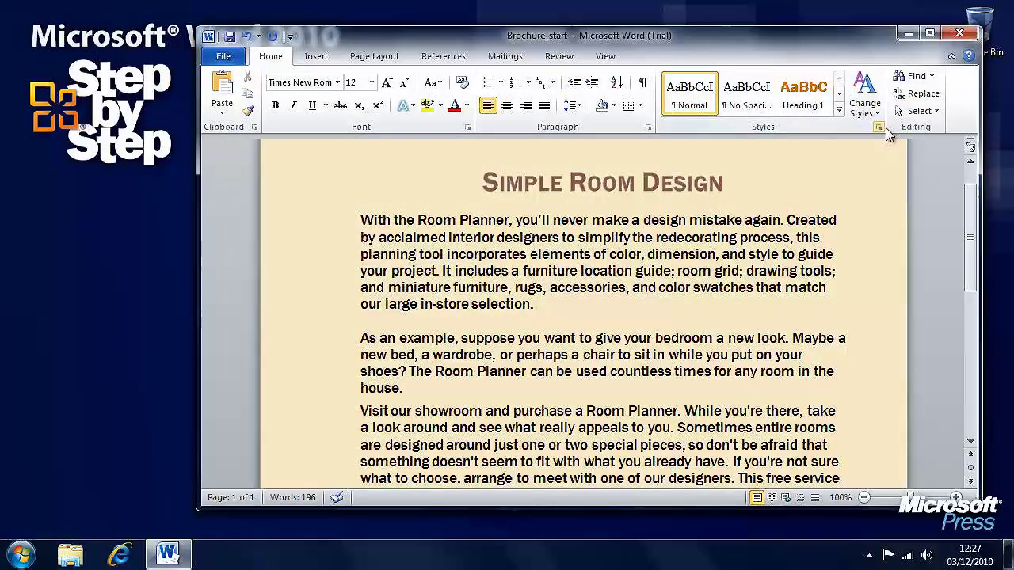
- Show the Office Clipboard and copy the whole "With the Room Planner" paragraph to it
left_click(254, 128)
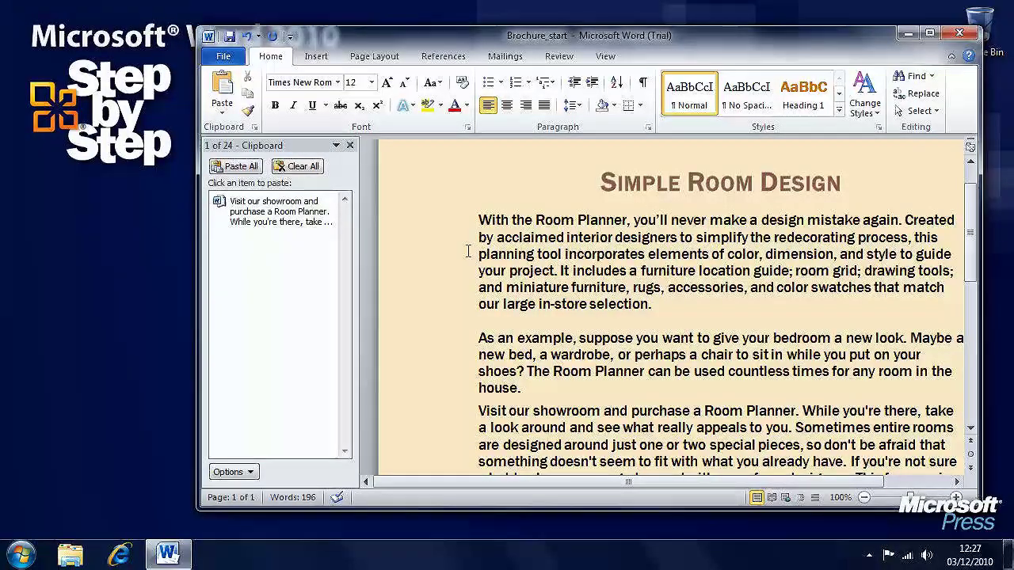
double_click(573, 256)
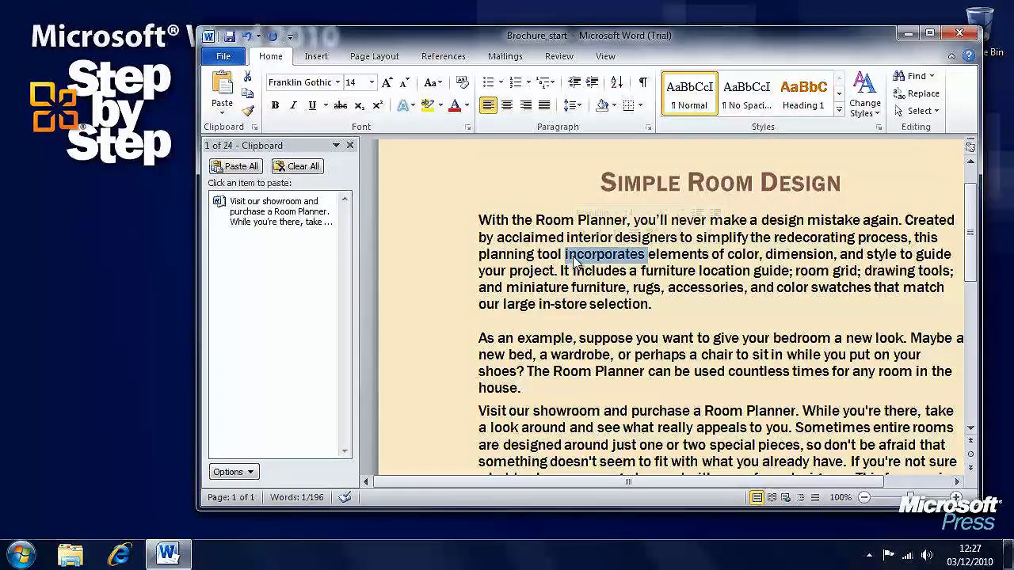
triple_click(552, 256)
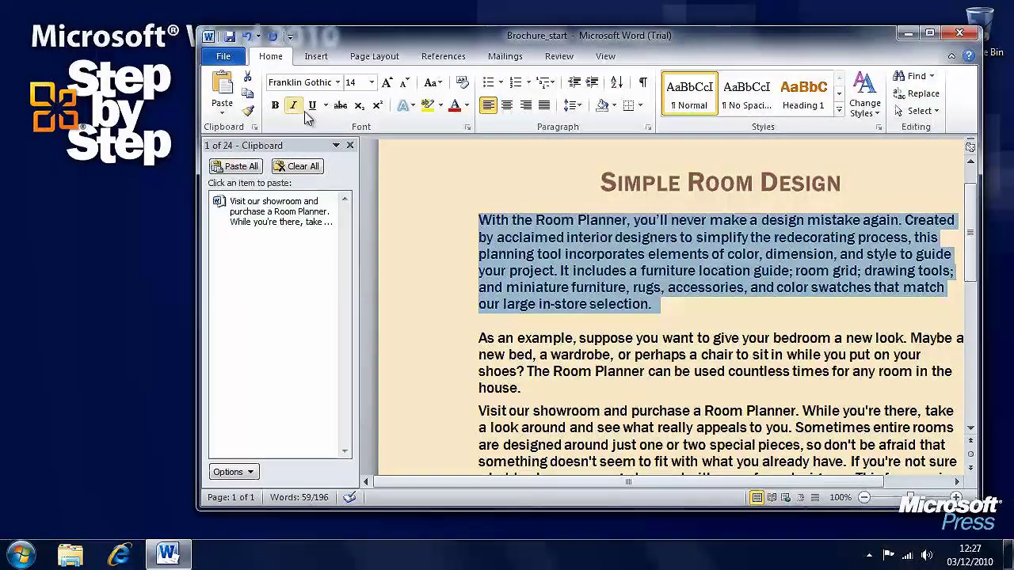
left_click(248, 94)
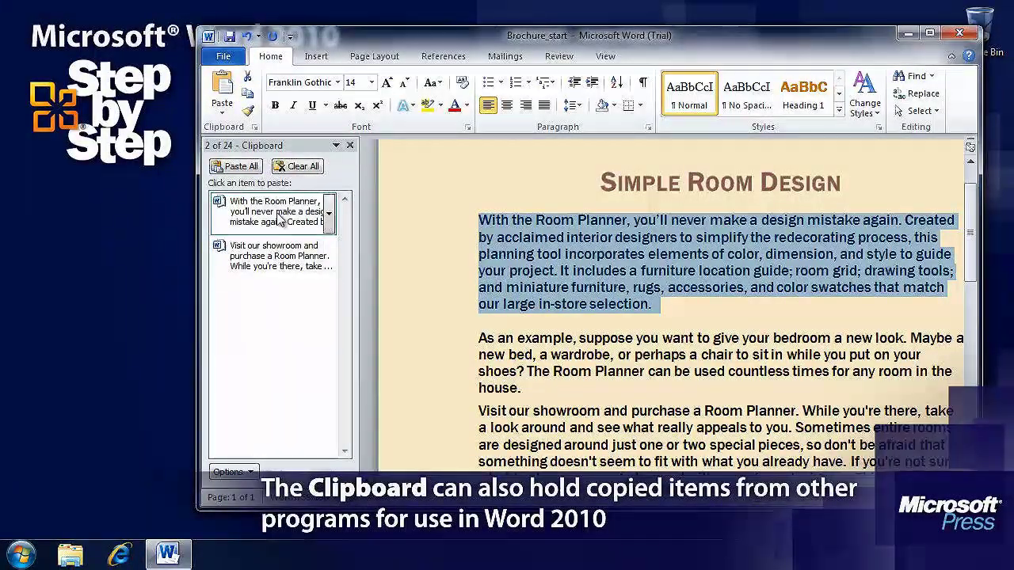
- Paste the "Visit our showroom" clipboard item at the end of the document and dismiss its paste options without choosing one
left_click(524, 387)
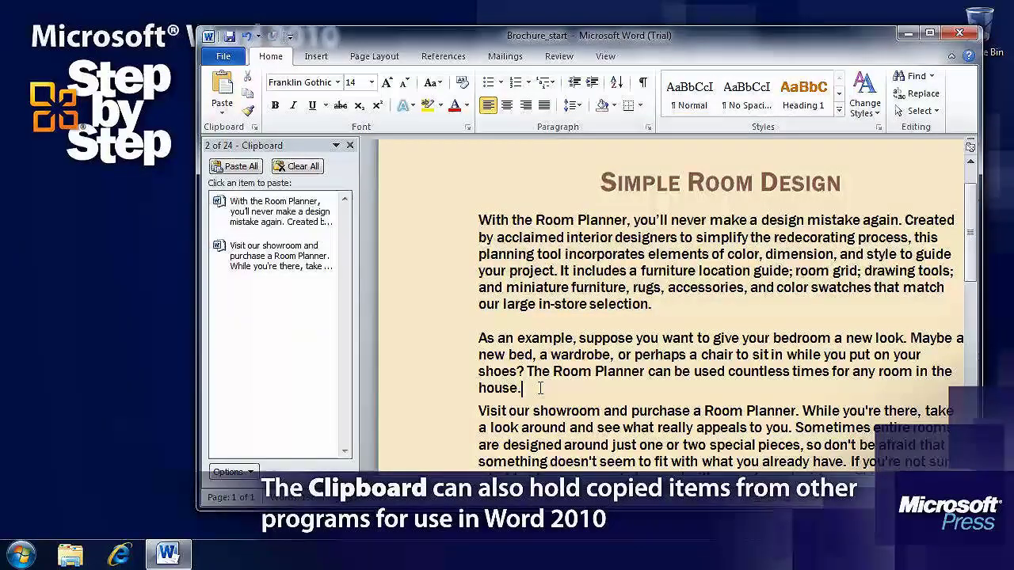
scroll(776, 395, "down", 3)
left_click(776, 395)
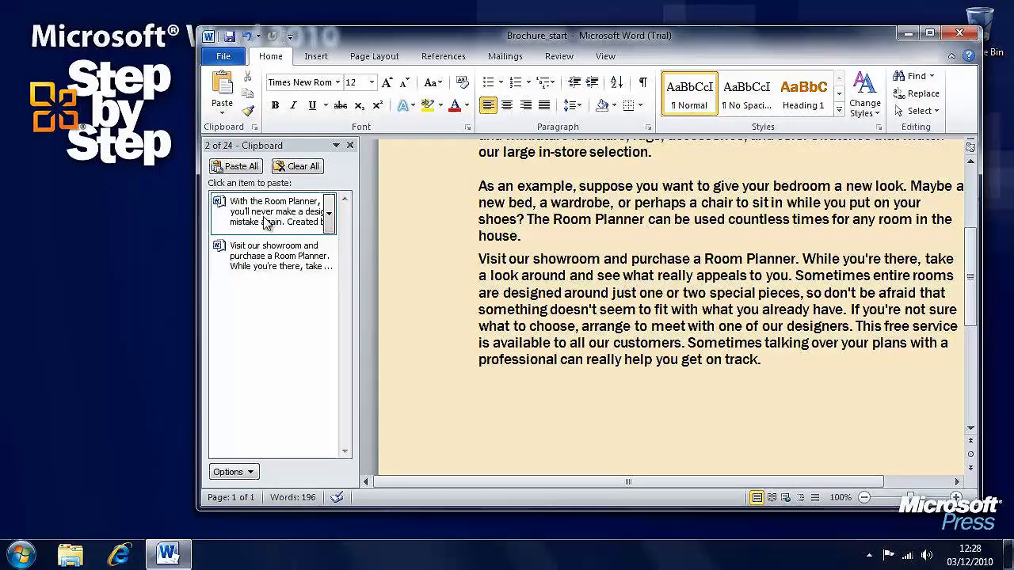
left_click(330, 264)
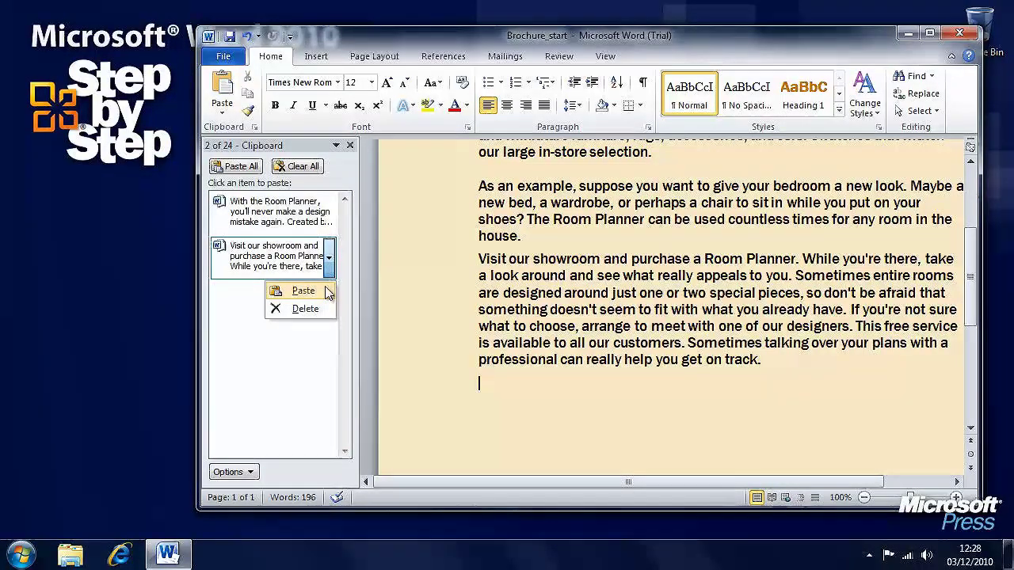
left_click(328, 291)
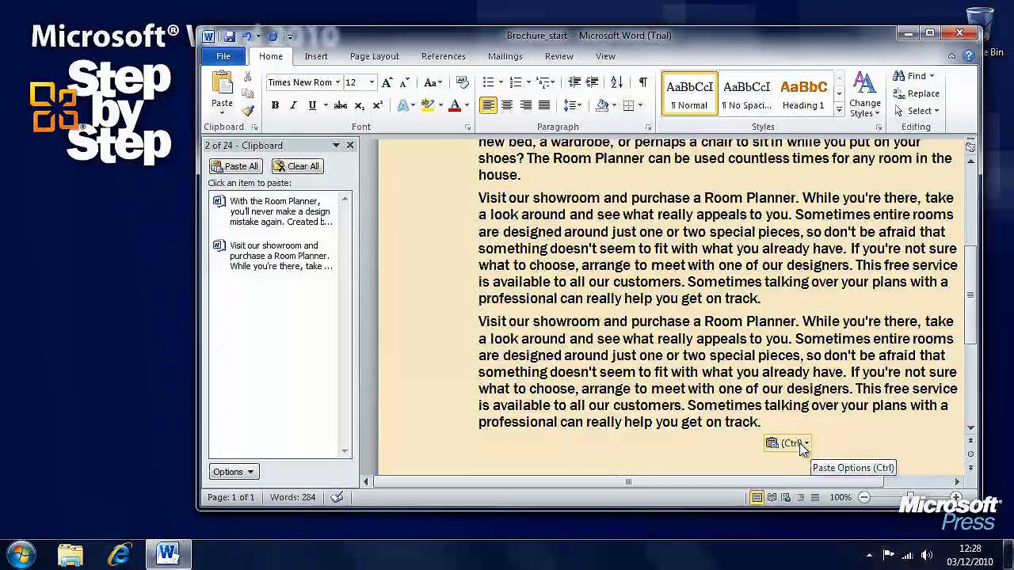
left_click(787, 445)
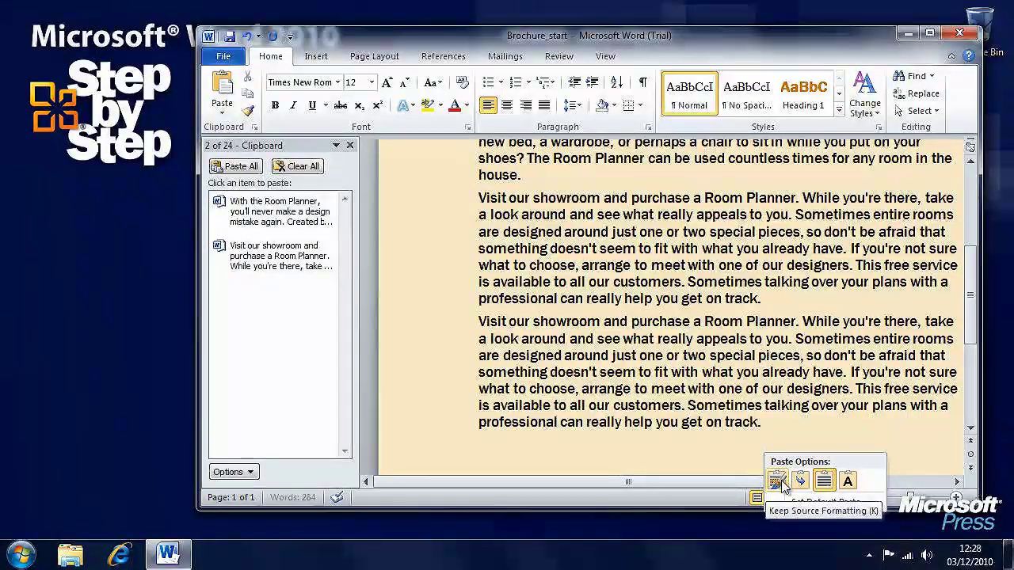
left_click(508, 447)
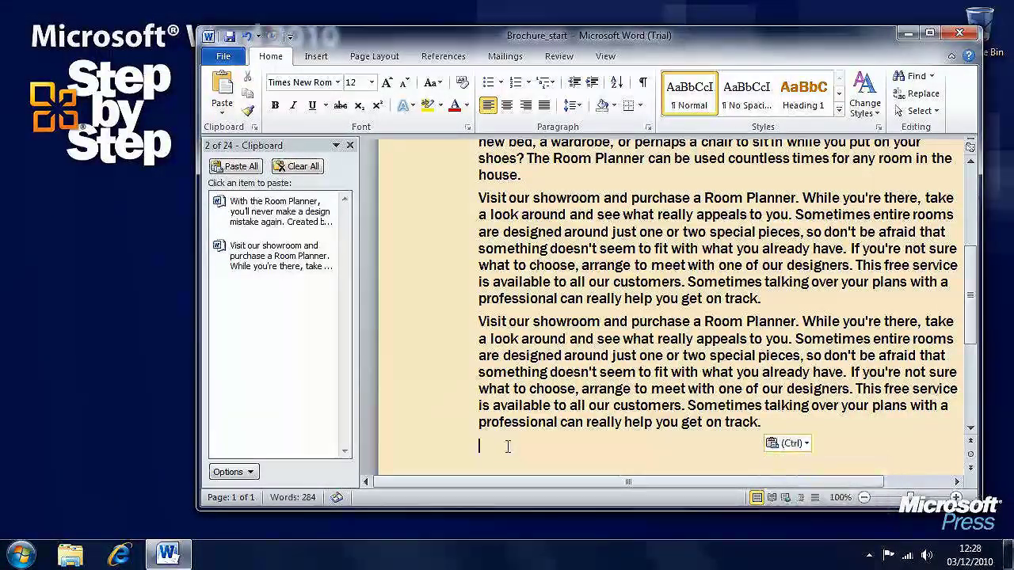
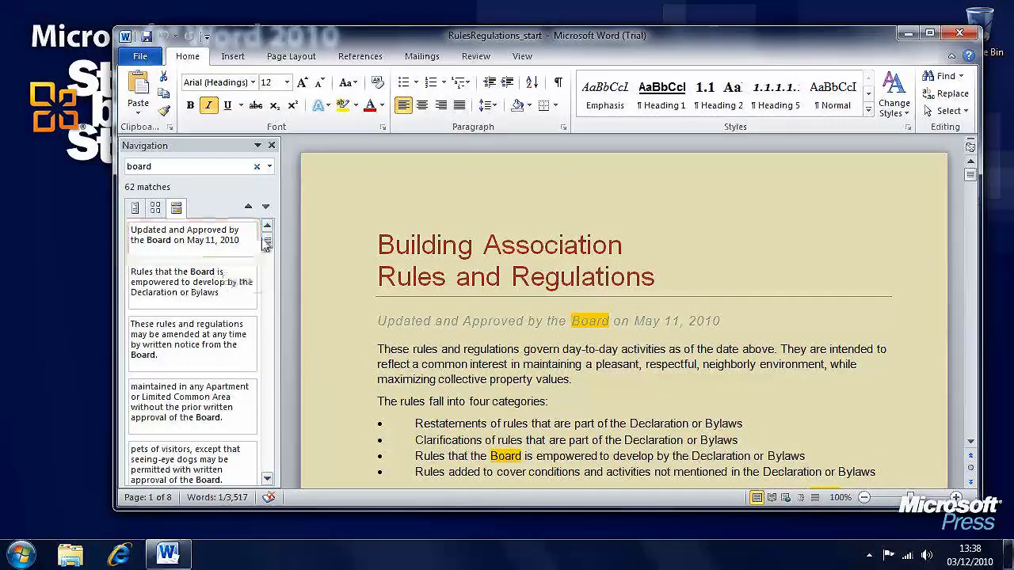
- Browse the "board" search results and visit the matches in rules 3.7, 4.1 and 4.4
left_click_drag(268, 260, 267, 267)
left_click(190, 297)
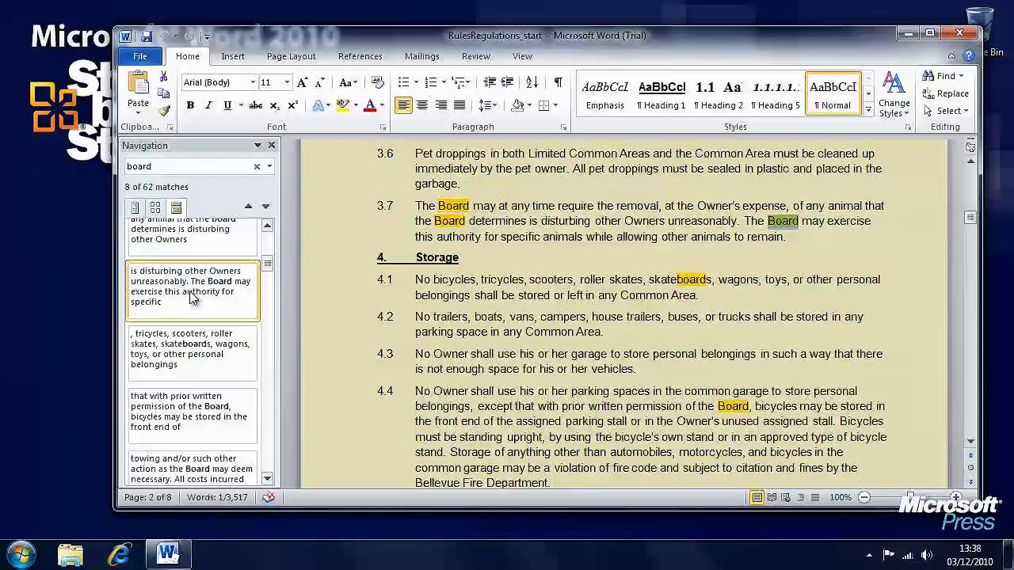
left_click(181, 355)
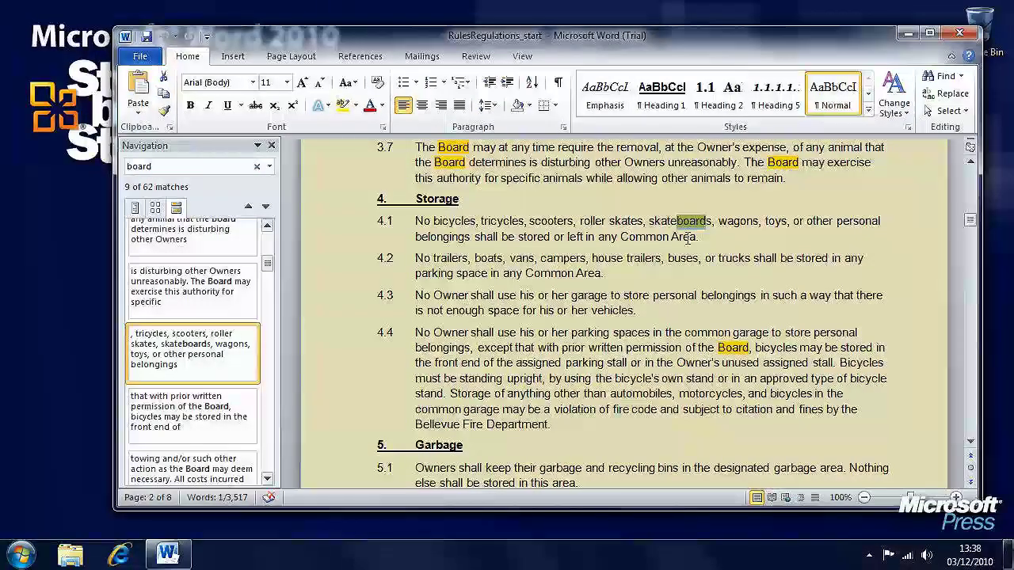
left_click(188, 411)
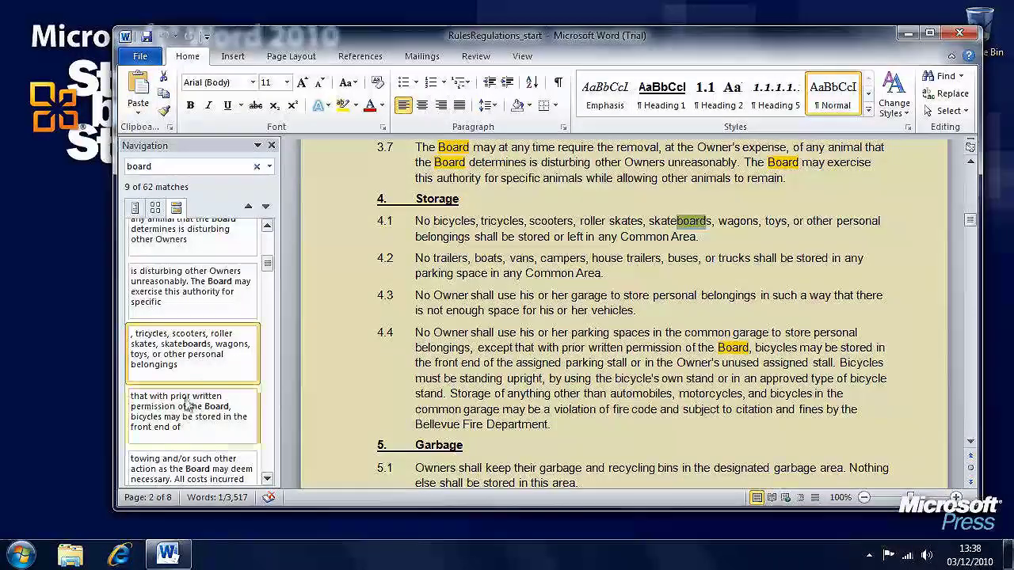
left_click_drag(267, 263, 271, 240)
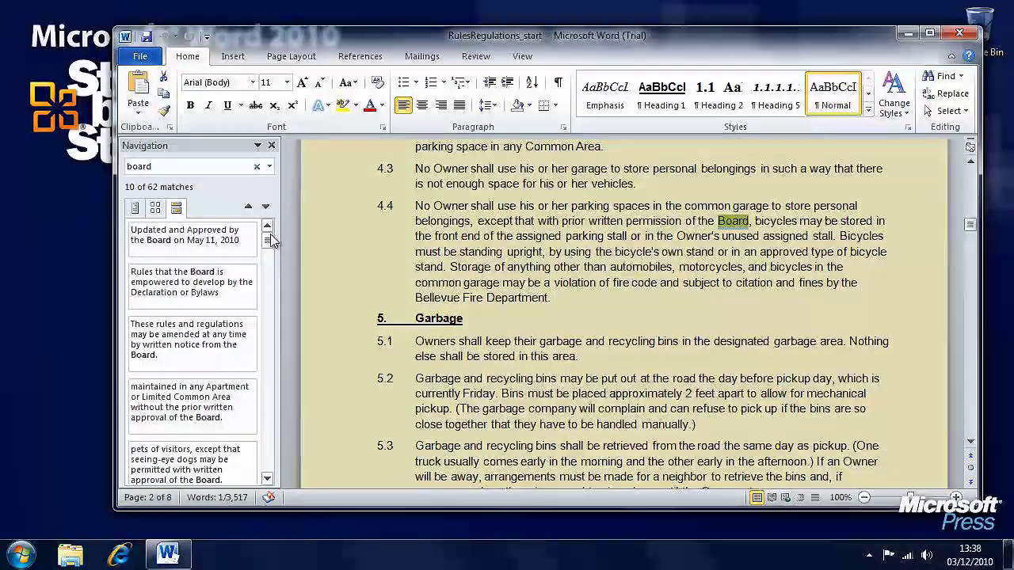
- Start an advanced find for "Board" and expand its additional search options
left_click(961, 77)
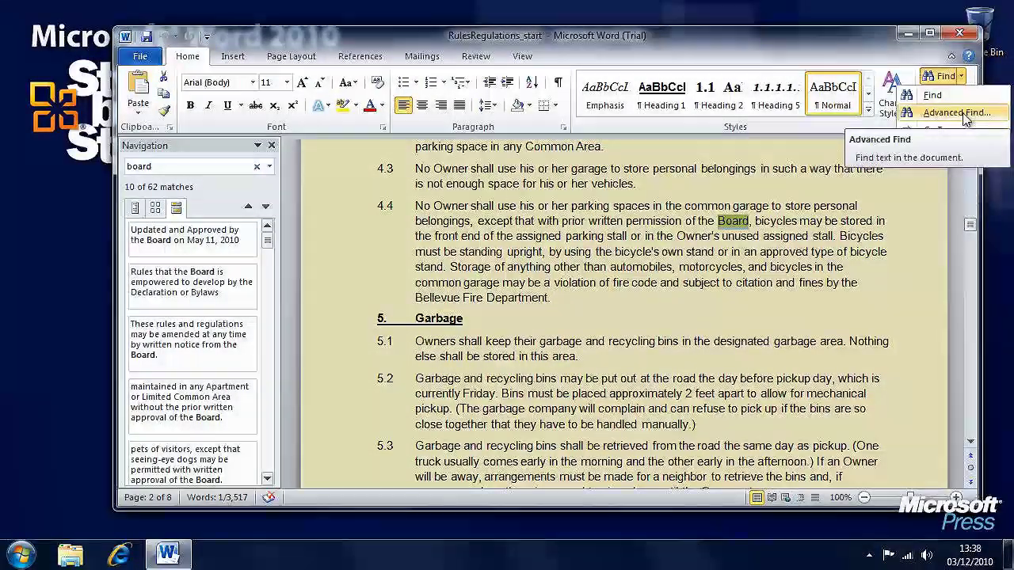
left_click(959, 112)
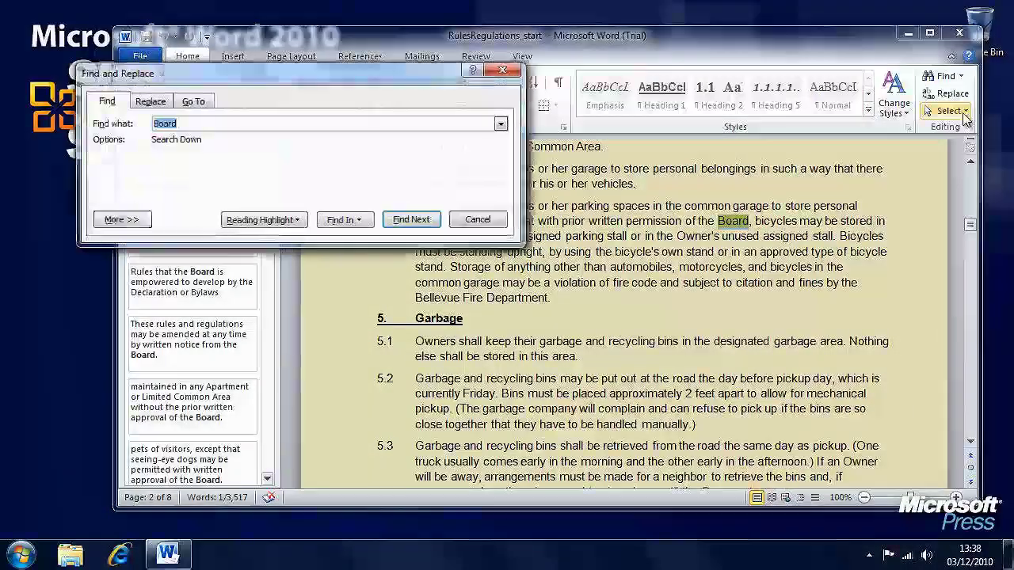
left_click_drag(354, 82, 486, 143)
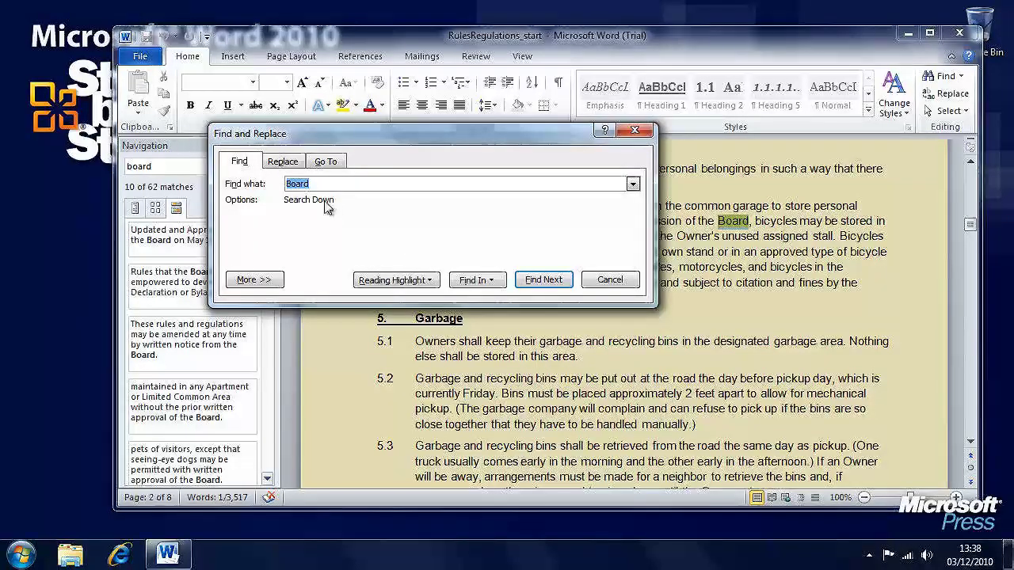
left_click(265, 280)
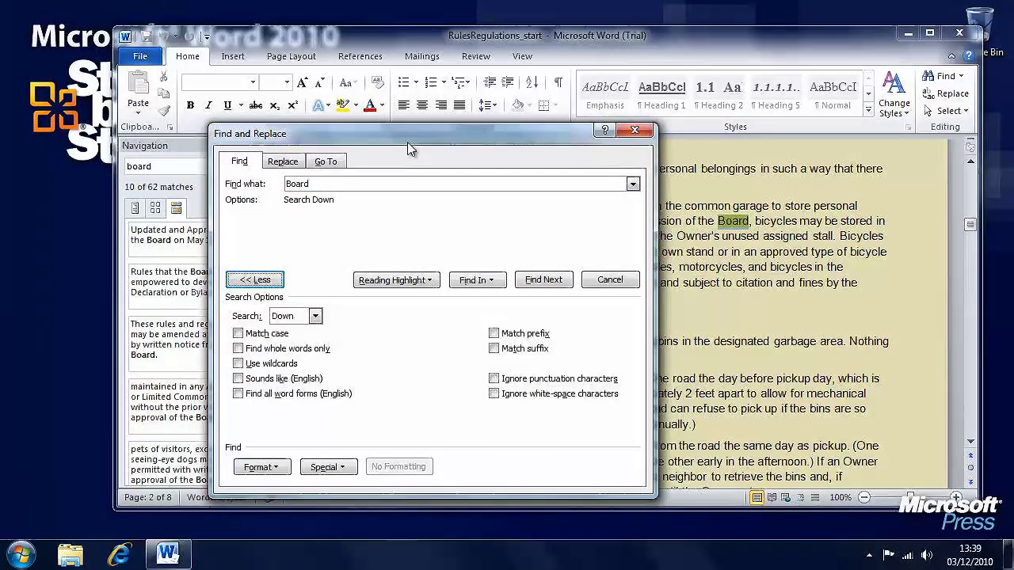
left_click_drag(407, 140, 409, 85)
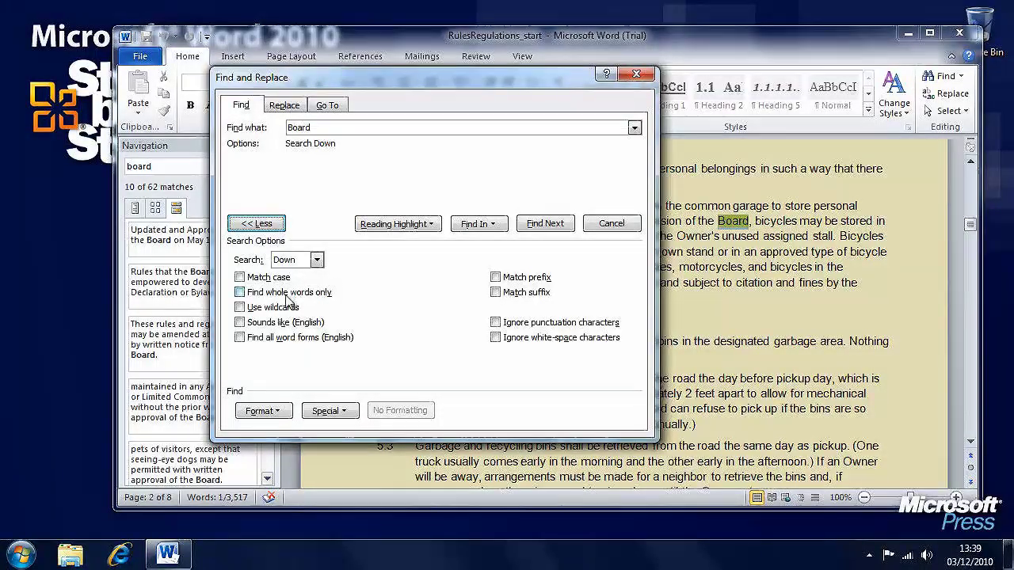
- Search for "their" with Sounds like (English) enabled and visit the following matches in the document
left_click(240, 322)
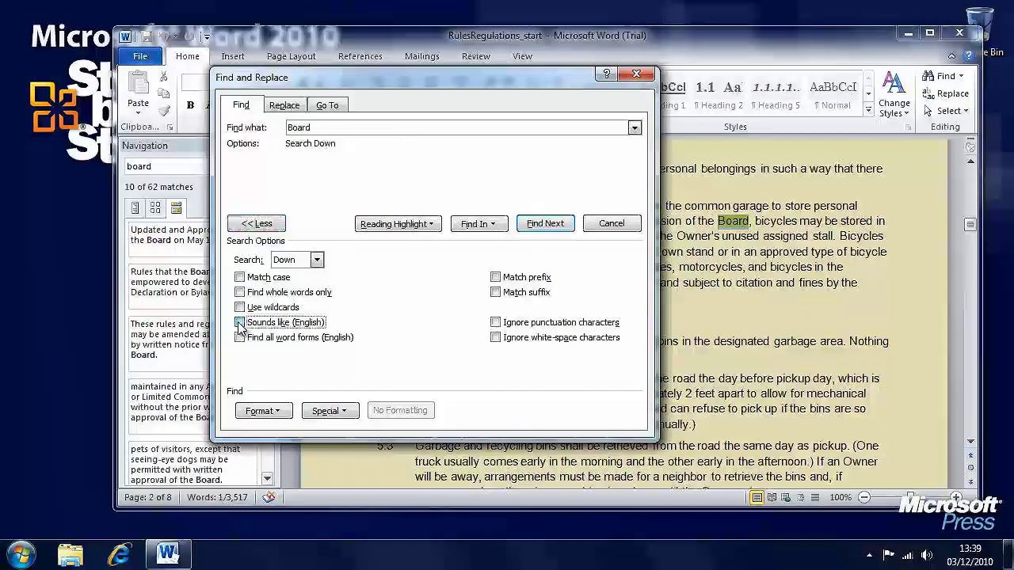
double_click(321, 126)
type("their")
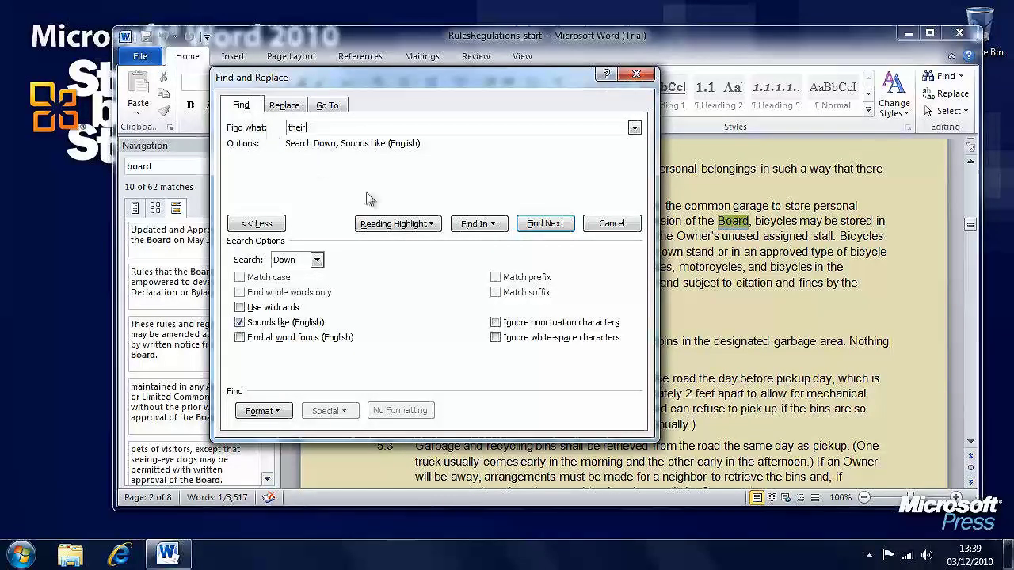
left_click_drag(476, 77, 361, 75)
left_click(428, 223)
left_click(431, 335)
left_click(431, 336)
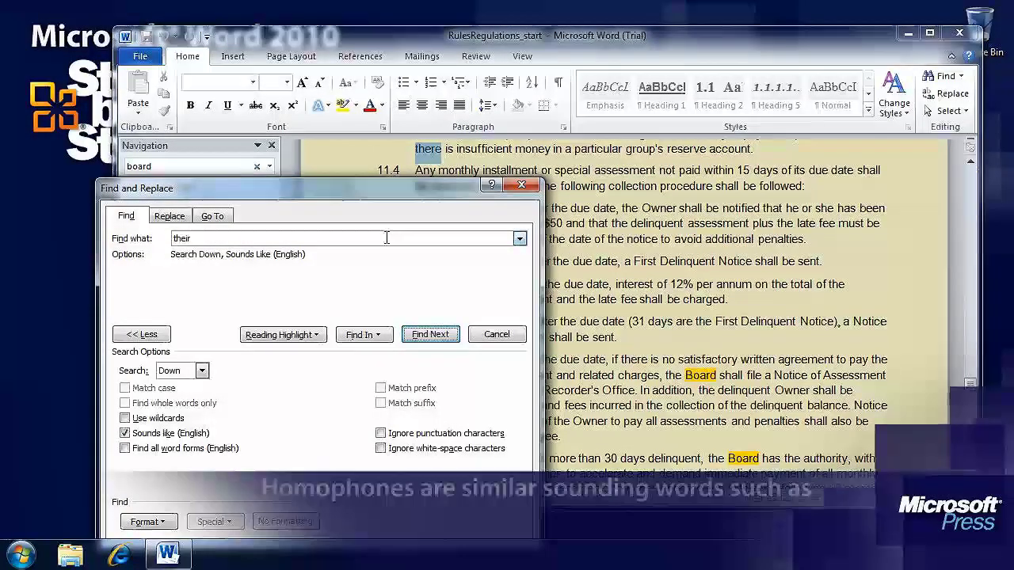
- Turn off Sounds like (English) and enable Find all word forms (English) for the search
left_click_drag(422, 198, 586, 98)
left_click(290, 333)
left_click(290, 347)
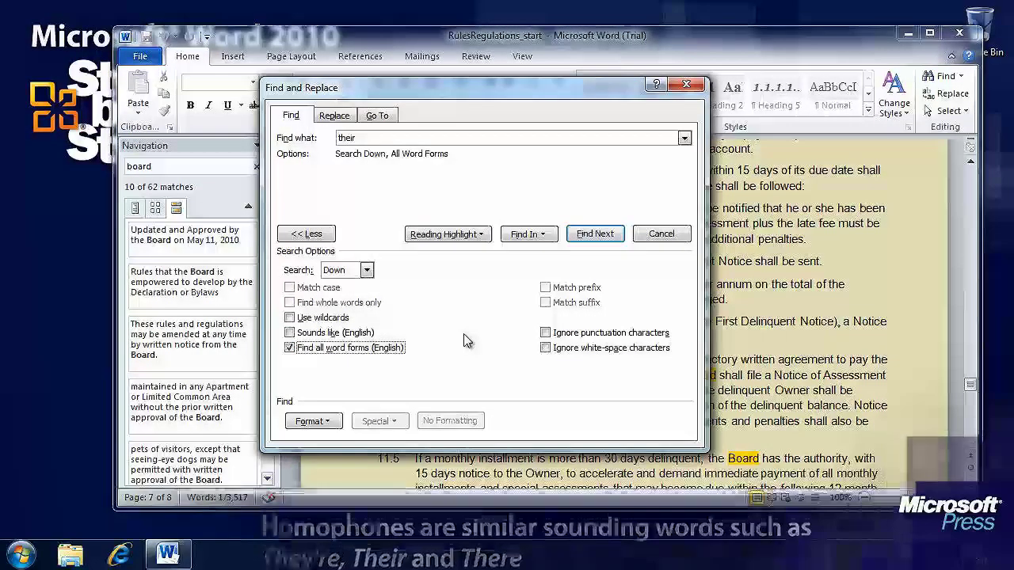
- Clear the search term and turn off Find all word forms (English)
double_click(369, 138)
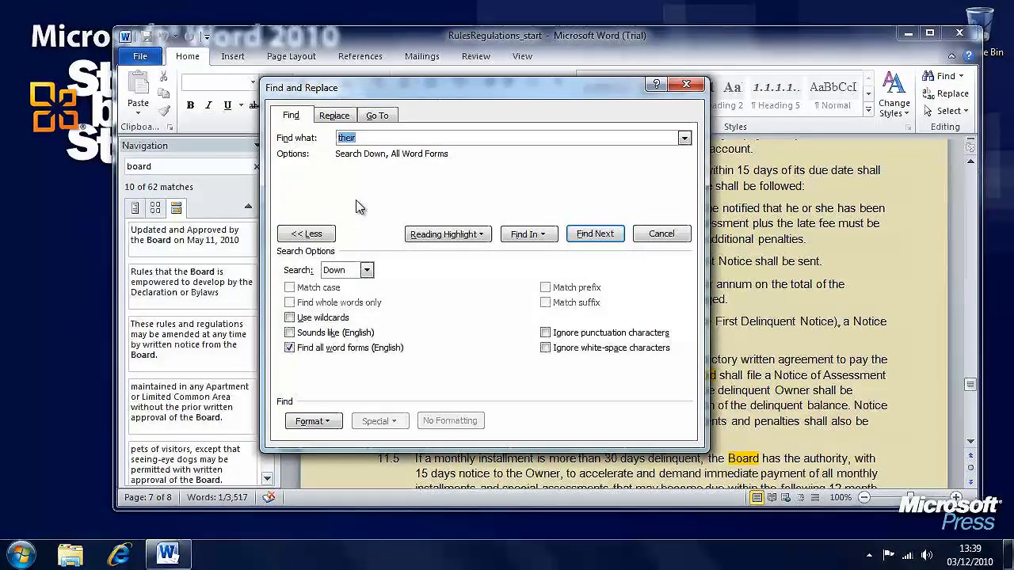
key("BackSpace")
left_click(289, 348)
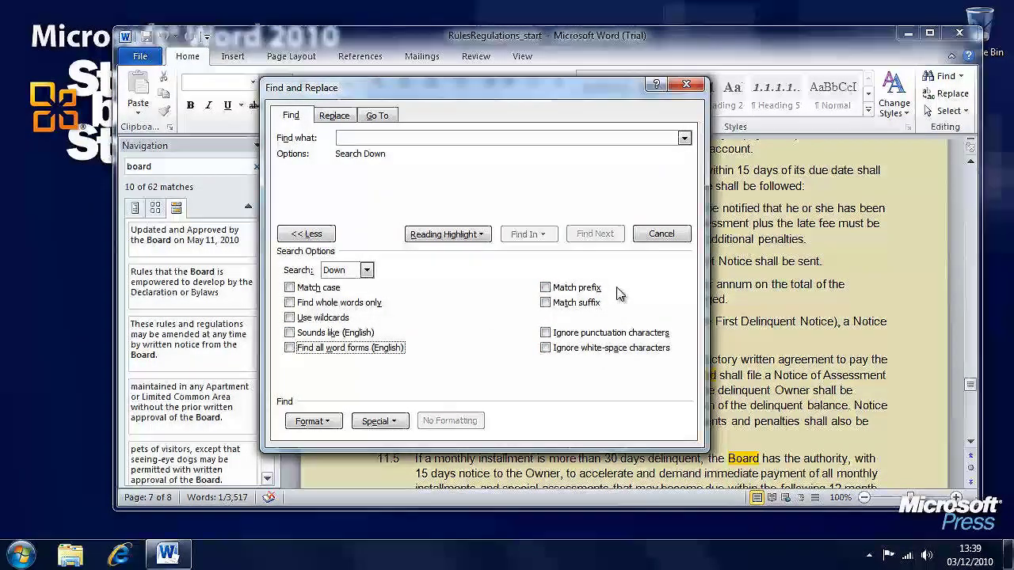
- Examine the format types and special characters available for searching without choosing any
left_click(313, 421)
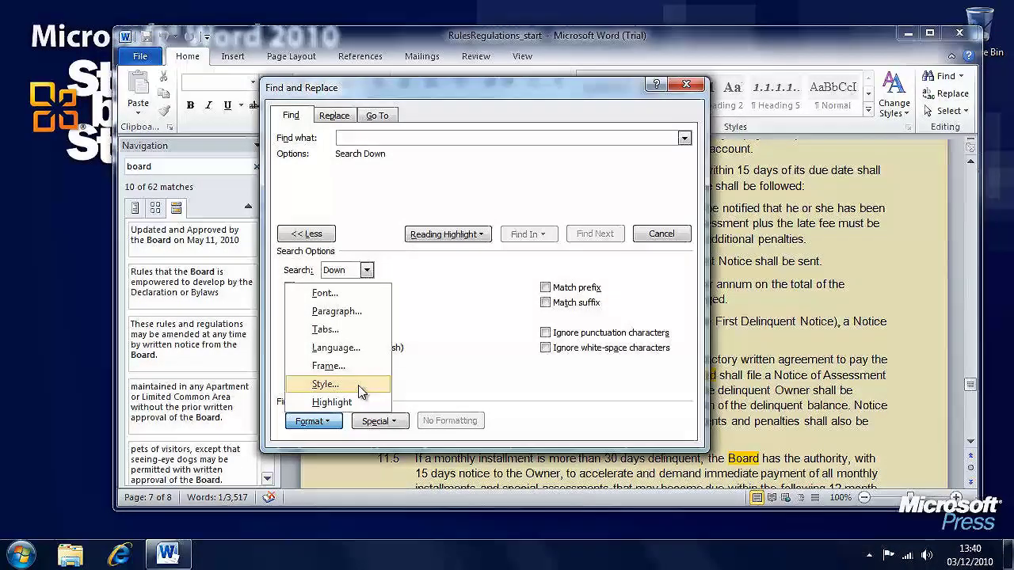
left_click(453, 390)
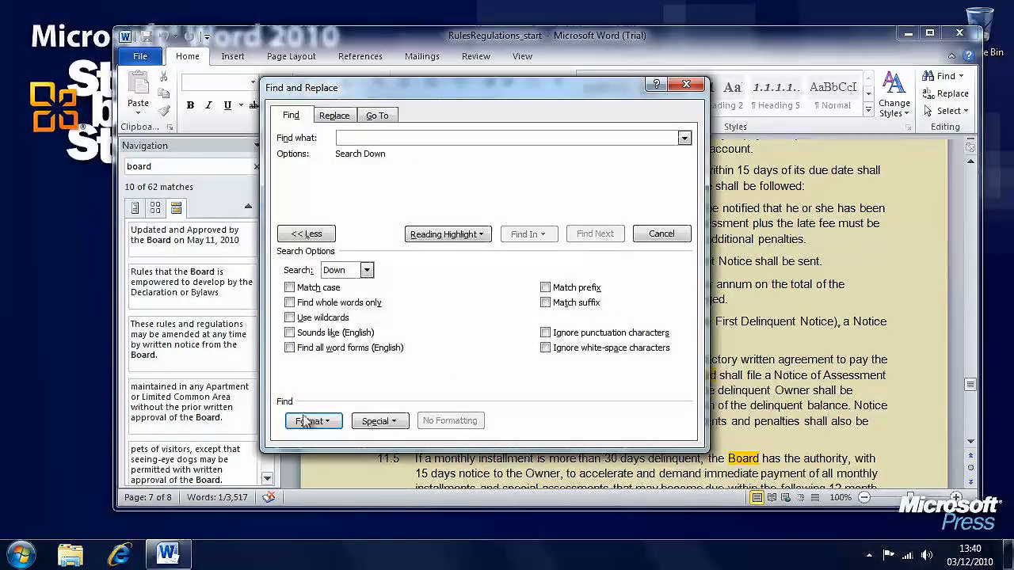
left_click(387, 424)
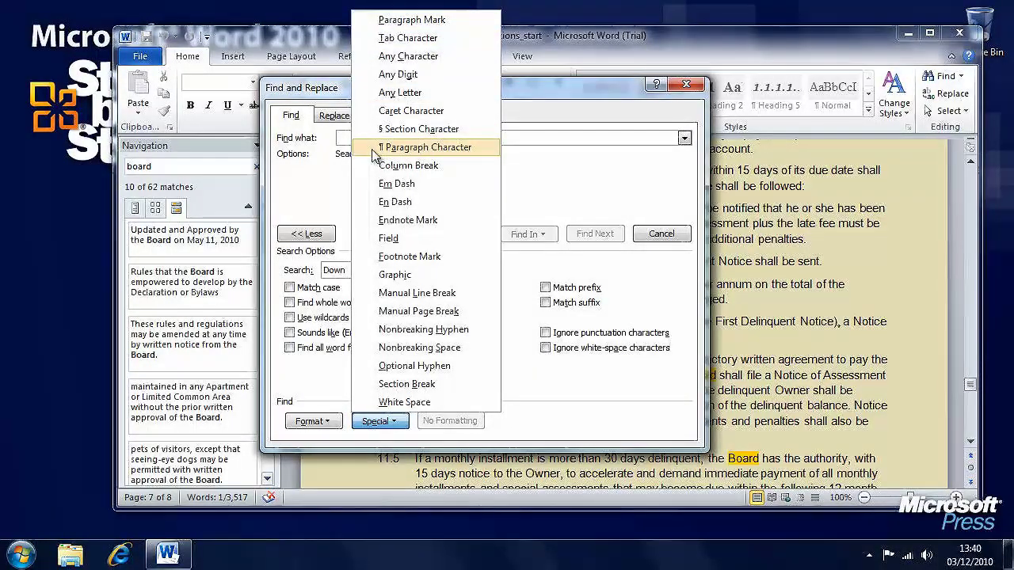
left_click(333, 200)
- Set up a replacement of "board" with "company"
left_click(333, 115)
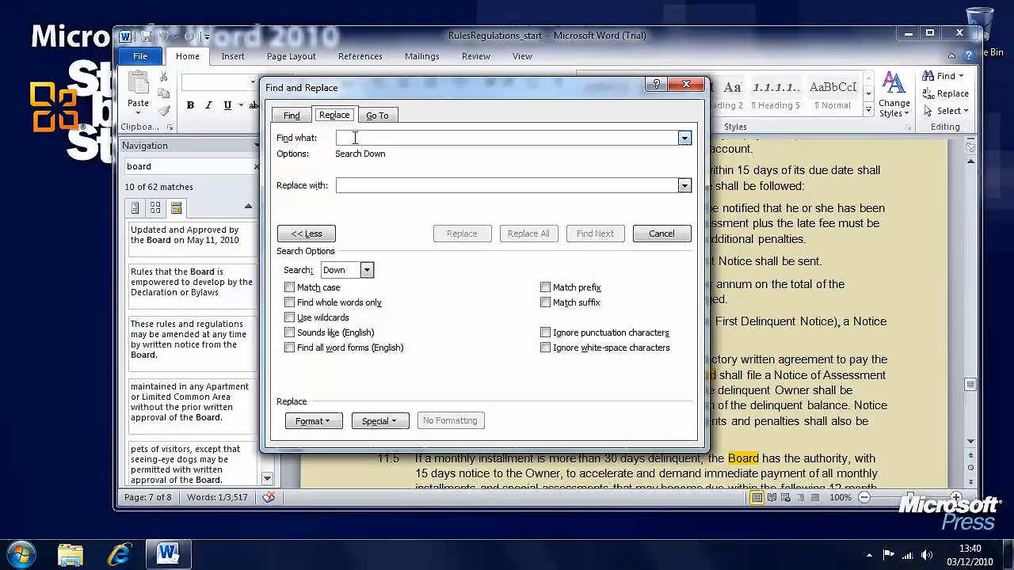
left_click(355, 138)
type("board")
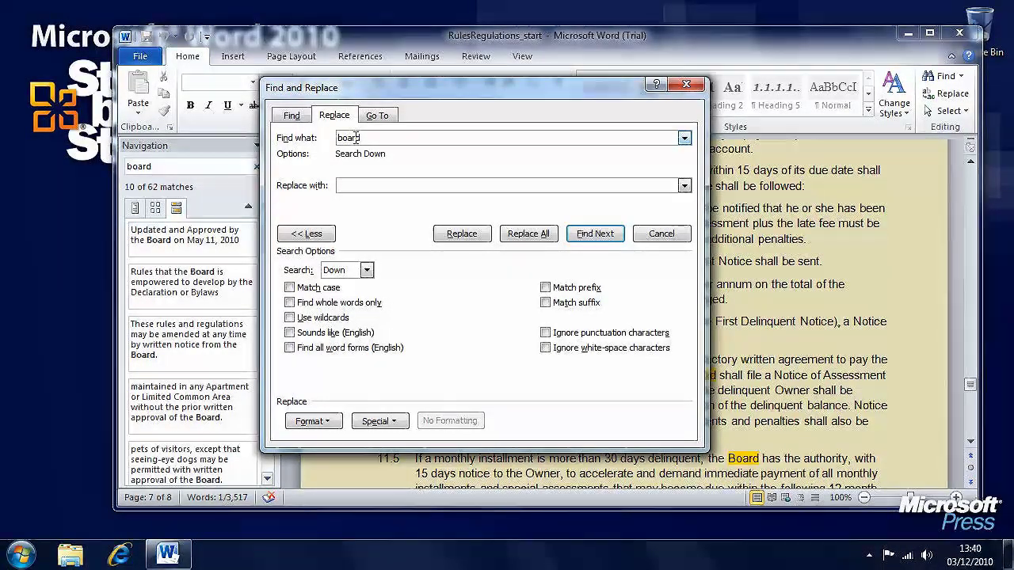
left_click(371, 185)
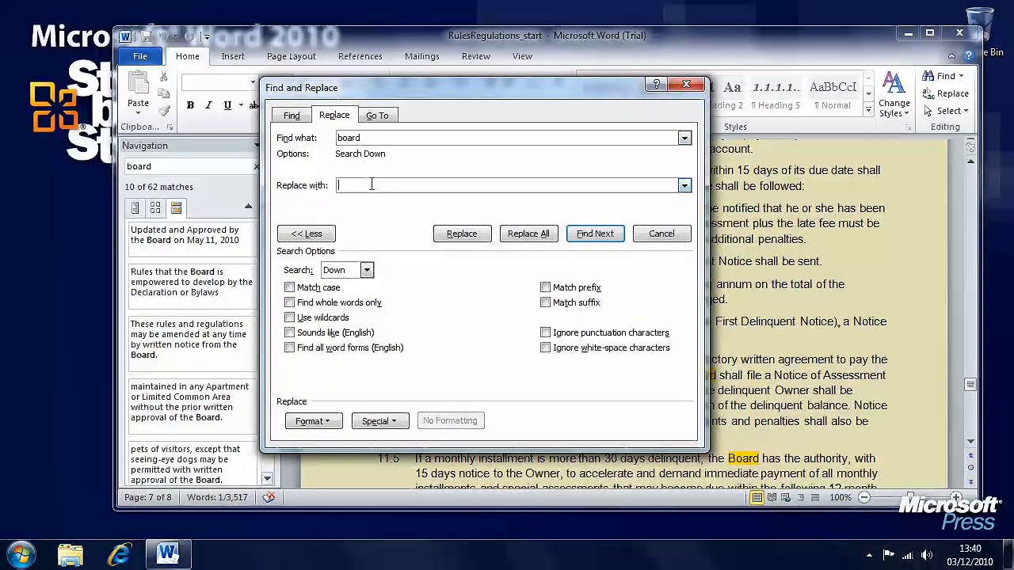
type("company")
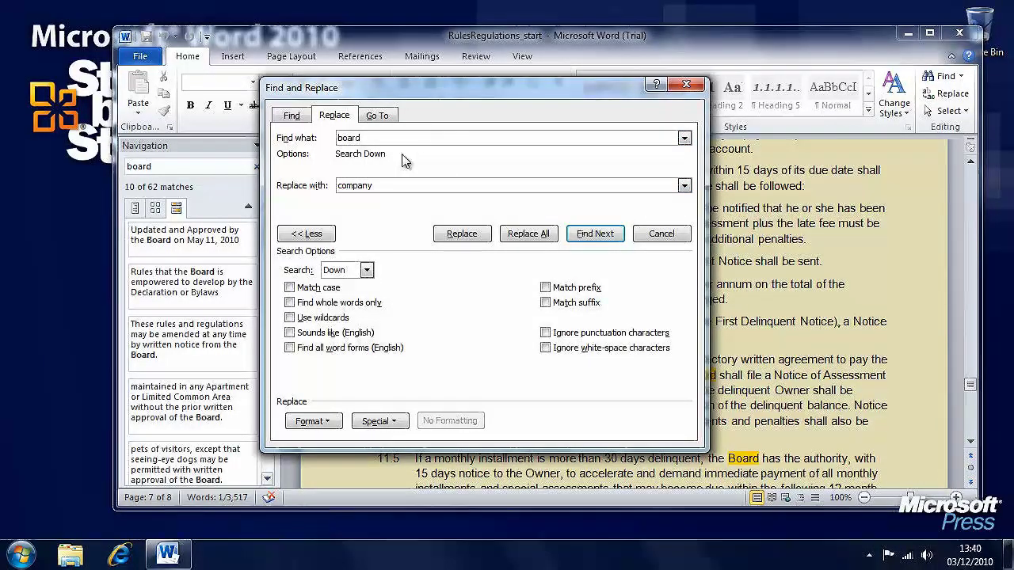
- Replace the next two occurrences of "Board" in sections 11.4 and 11.5 individually, and skip the one in "Board Secretary"
left_click_drag(458, 84, 262, 80)
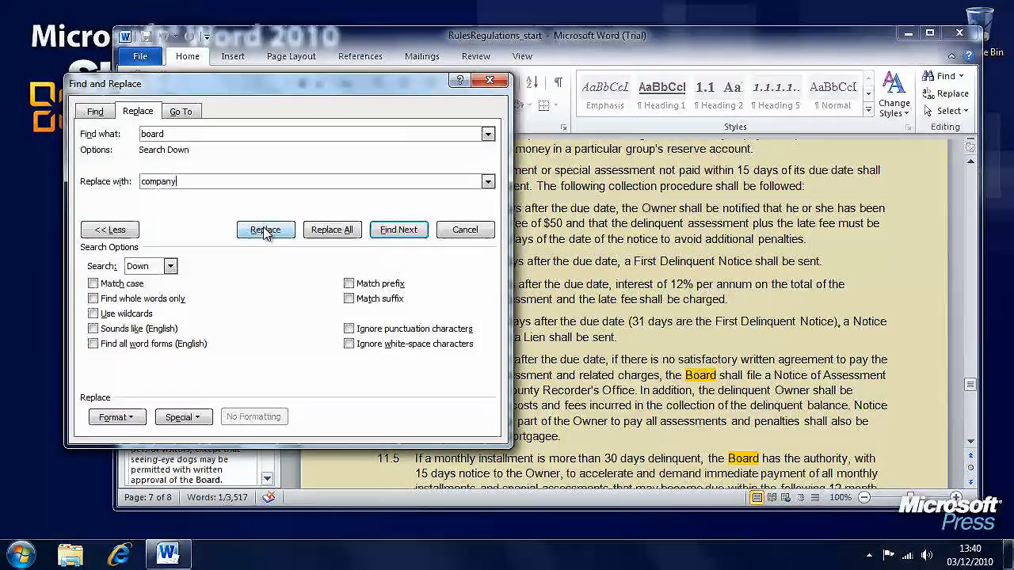
left_click(394, 231)
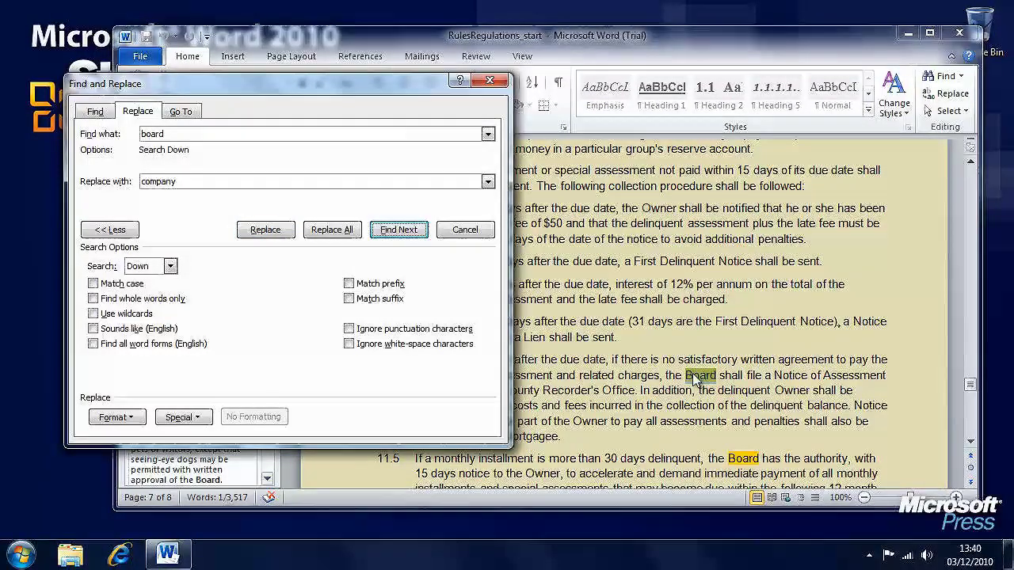
left_click(281, 232)
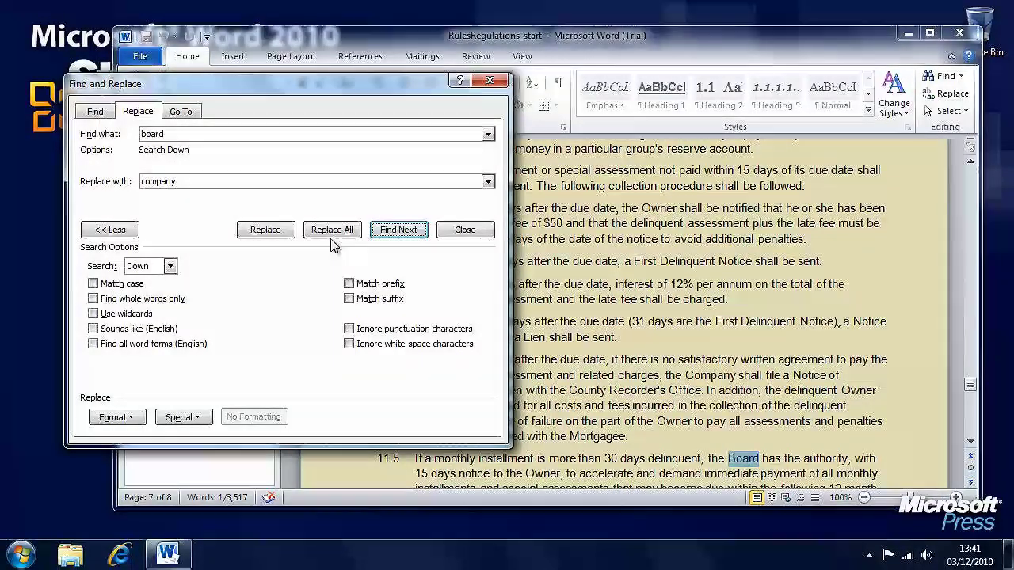
left_click(269, 231)
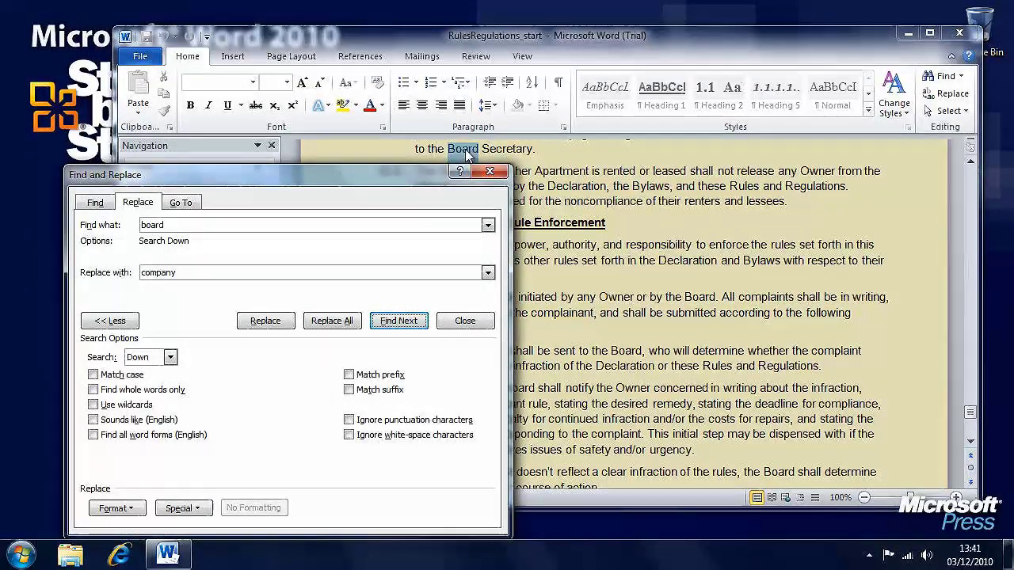
left_click(391, 323)
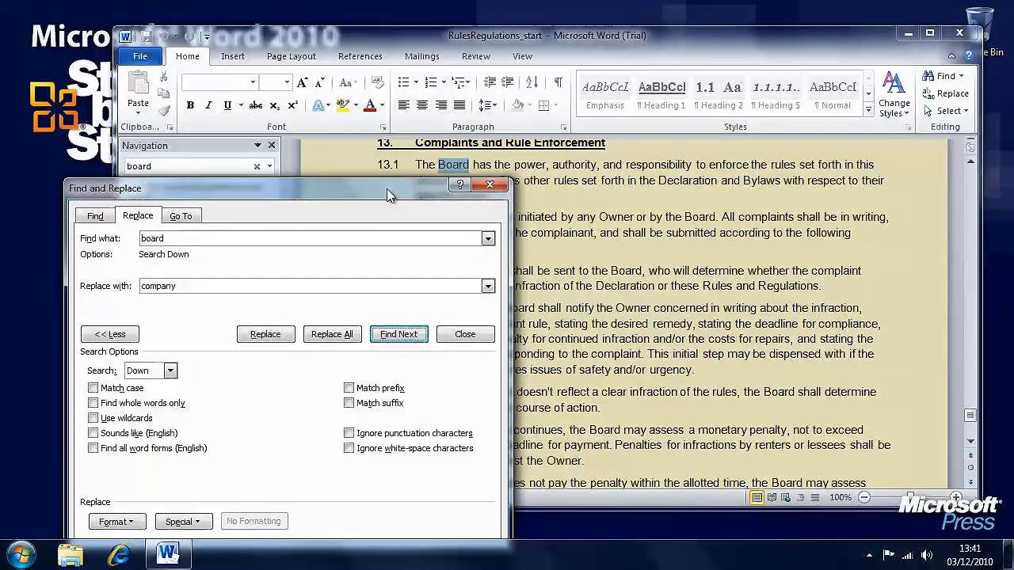
- Replace all remaining occurrences of "board" with "company", continuing from the document's beginning, and close Find and Replace
left_click_drag(386, 188, 472, 73)
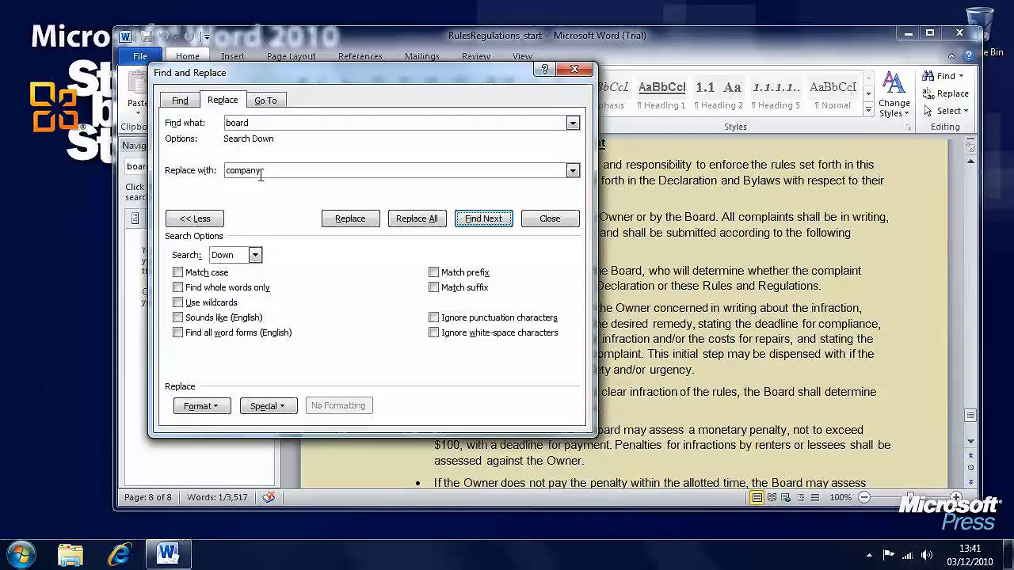
left_click(406, 221)
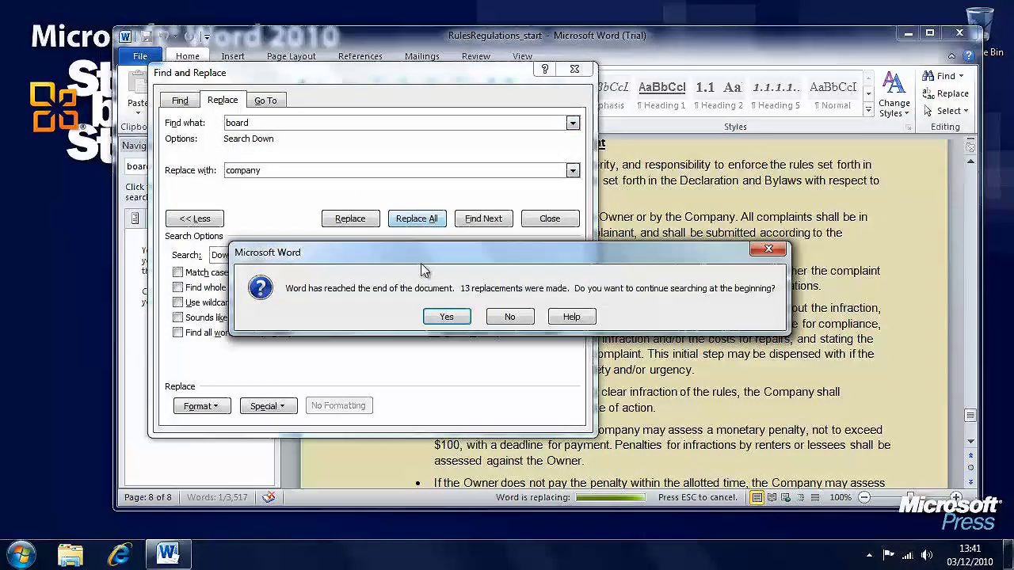
left_click(447, 317)
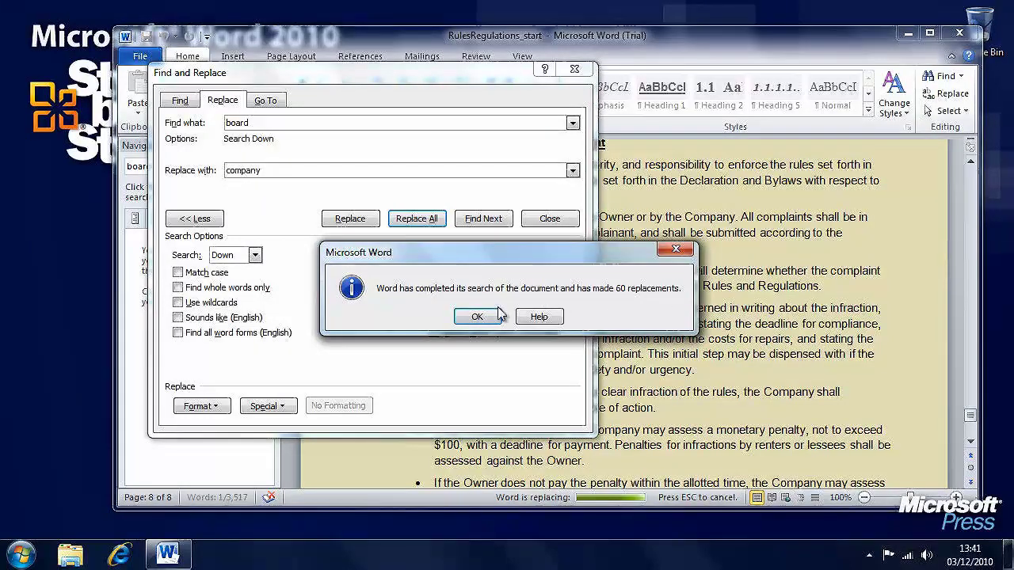
left_click(477, 317)
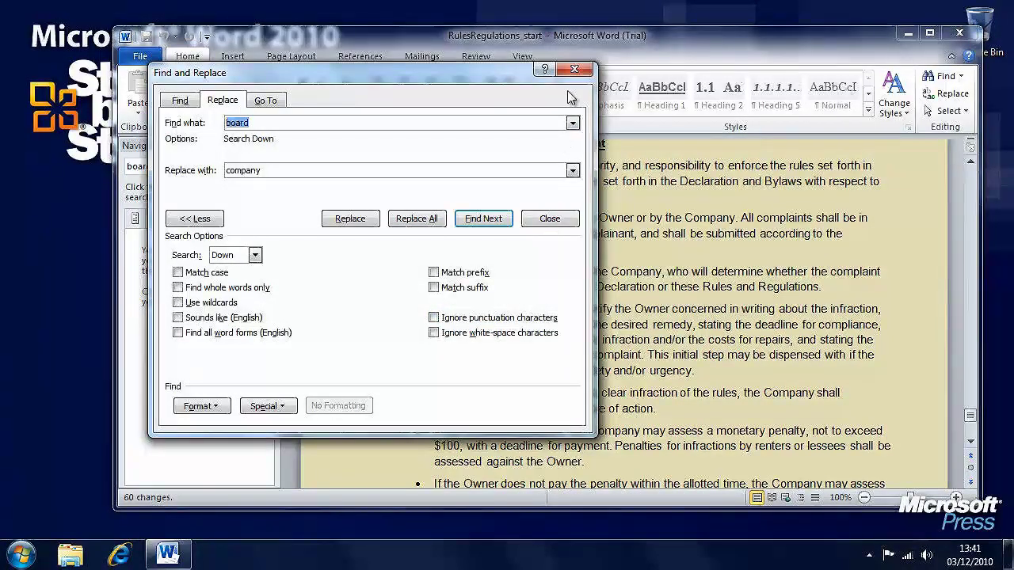
left_click(583, 72)
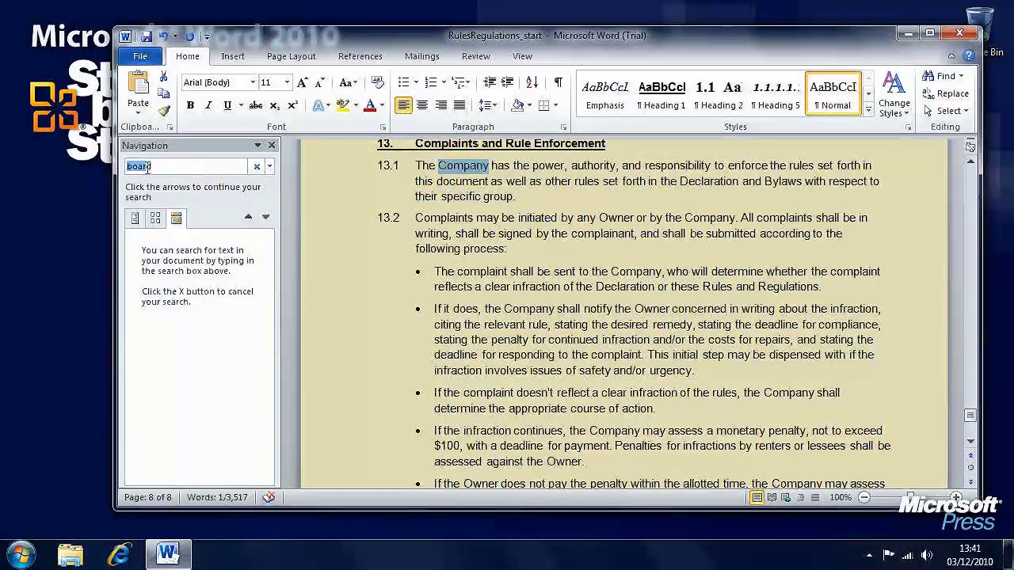
- Search the document for "company" and visit several of the first four matches
left_click_drag(195, 165, 131, 164)
type("company")
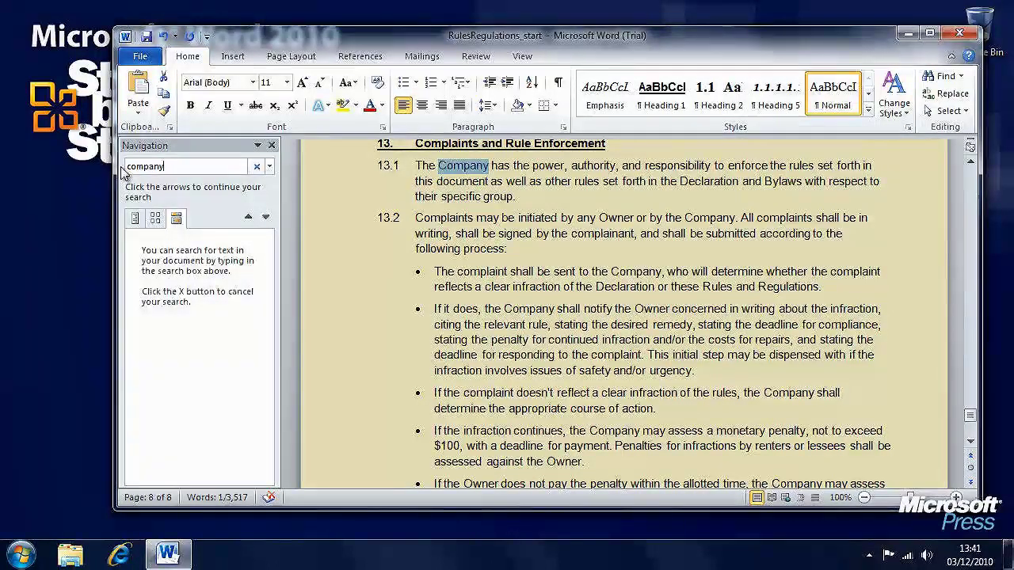
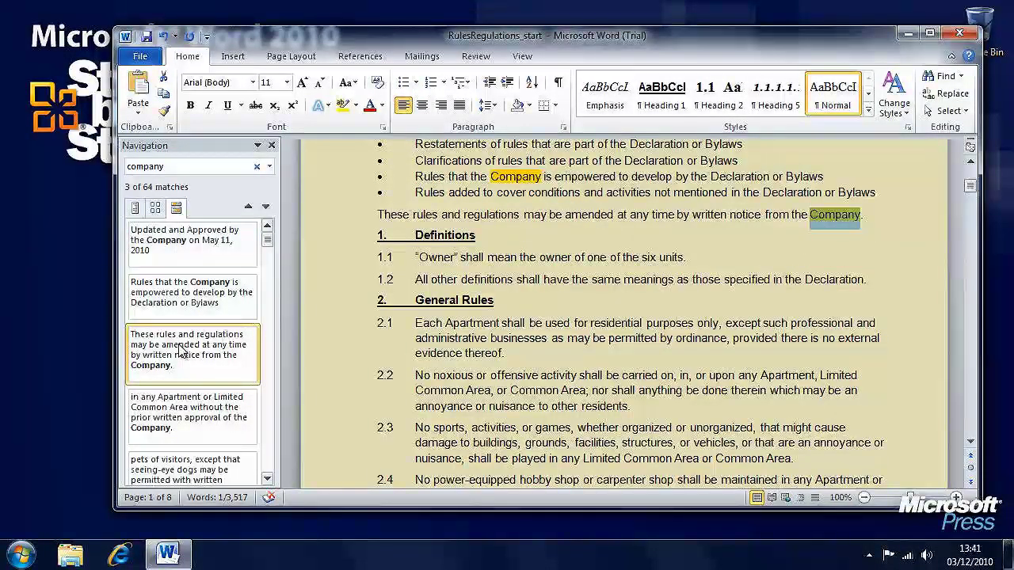
left_click(190, 411)
left_click(187, 300)
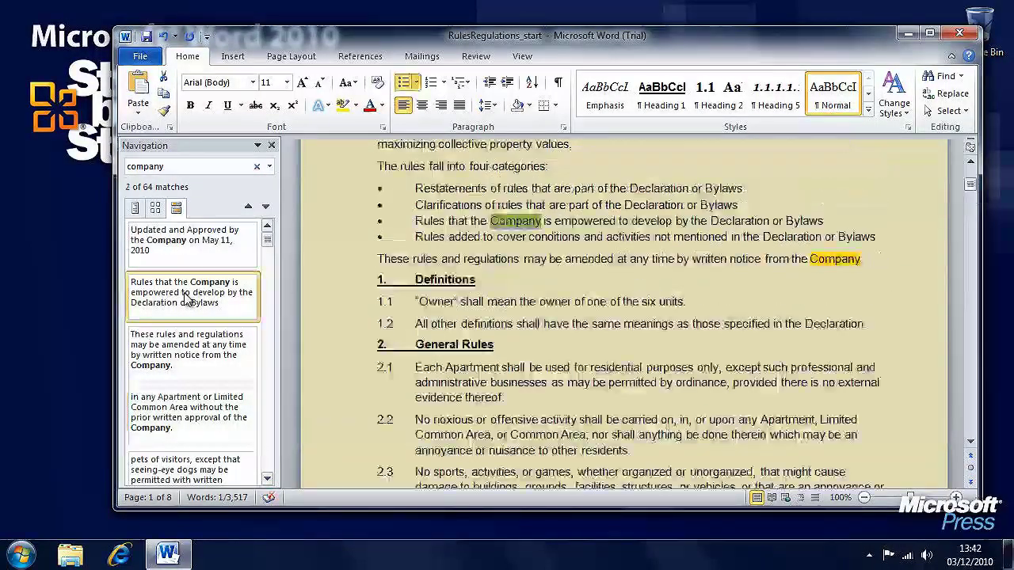
left_click(182, 239)
left_click(190, 419)
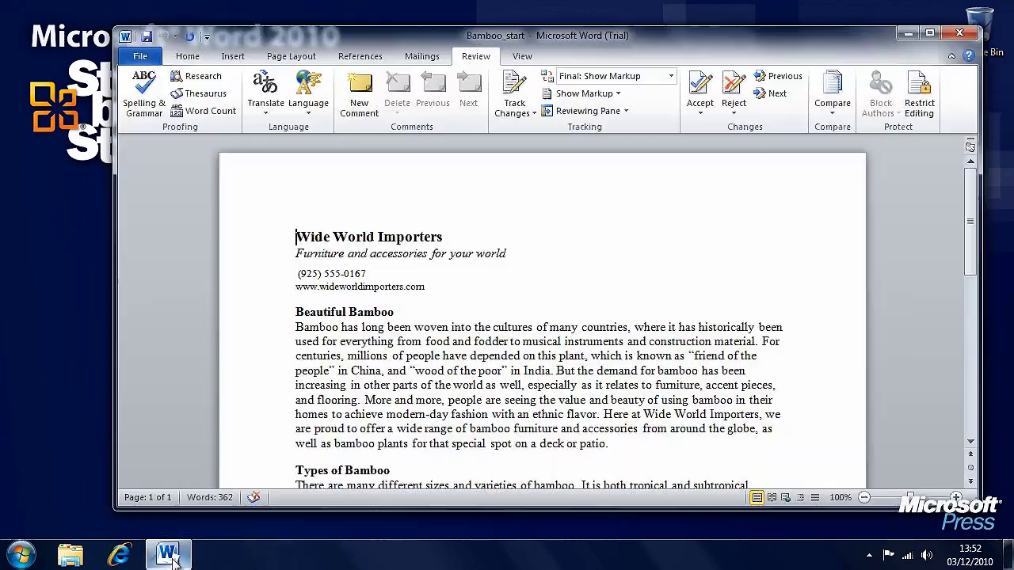
- Open the Research tools in Bamboo_start and look up "Wide" in the Encarta Dictionary: English (U.K.)
left_click(167, 555)
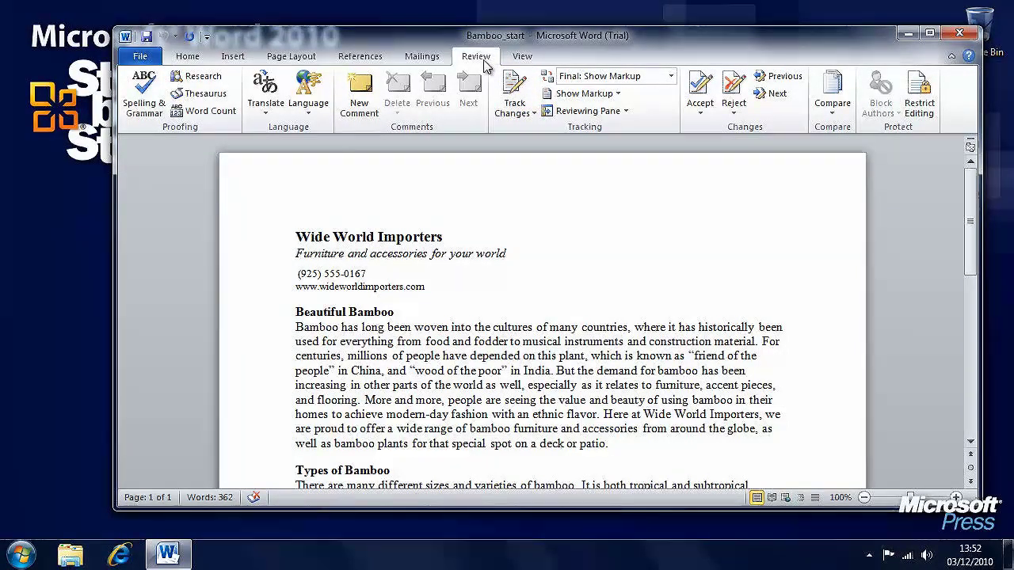
left_click(218, 82)
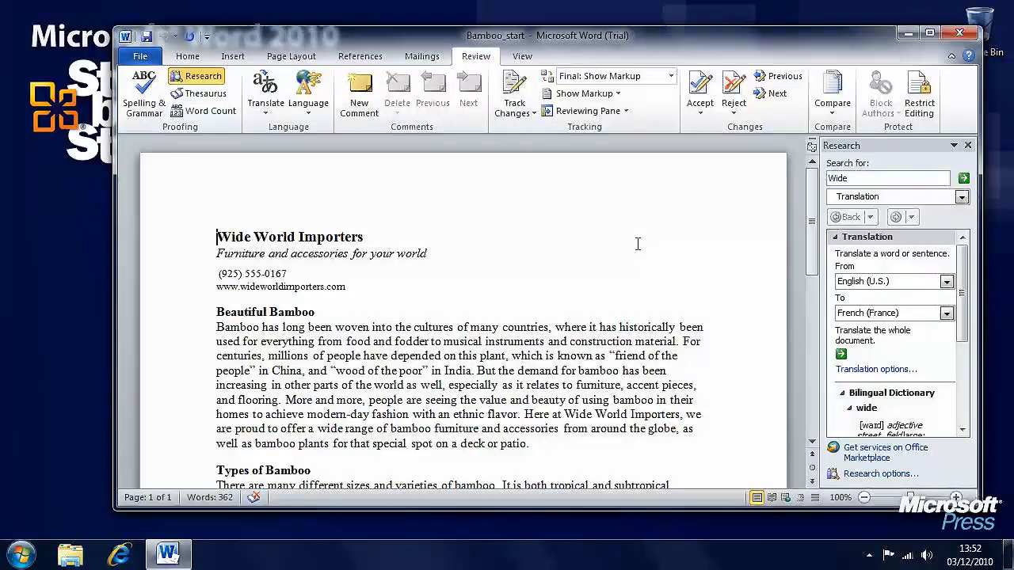
left_click(962, 197)
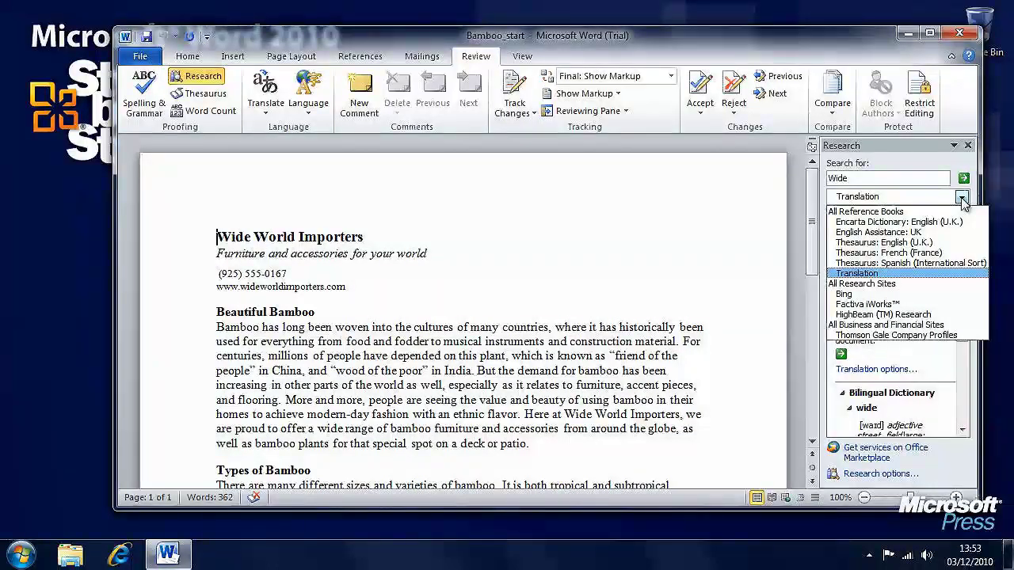
left_click(962, 200)
left_click(962, 200)
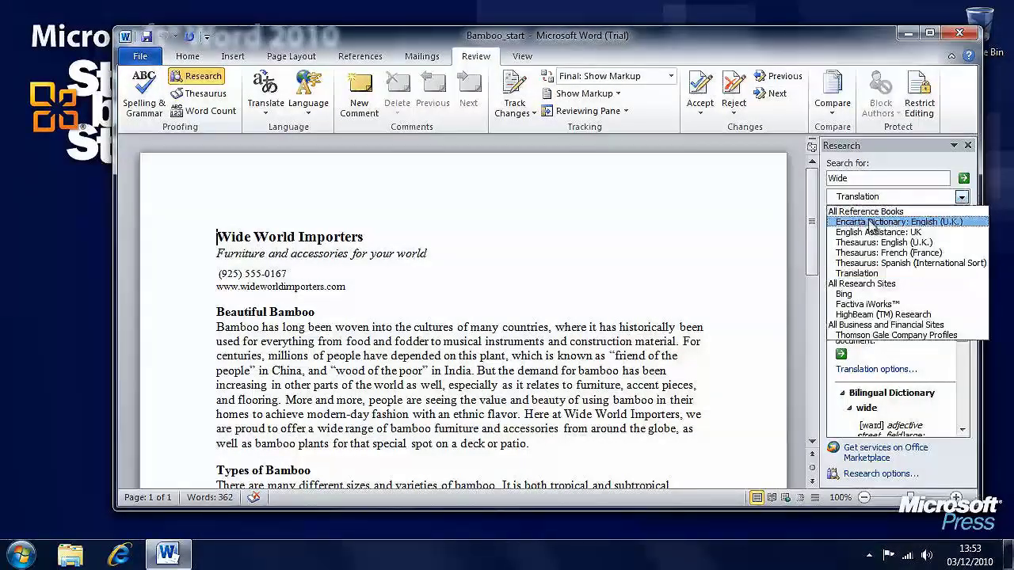
left_click(925, 223)
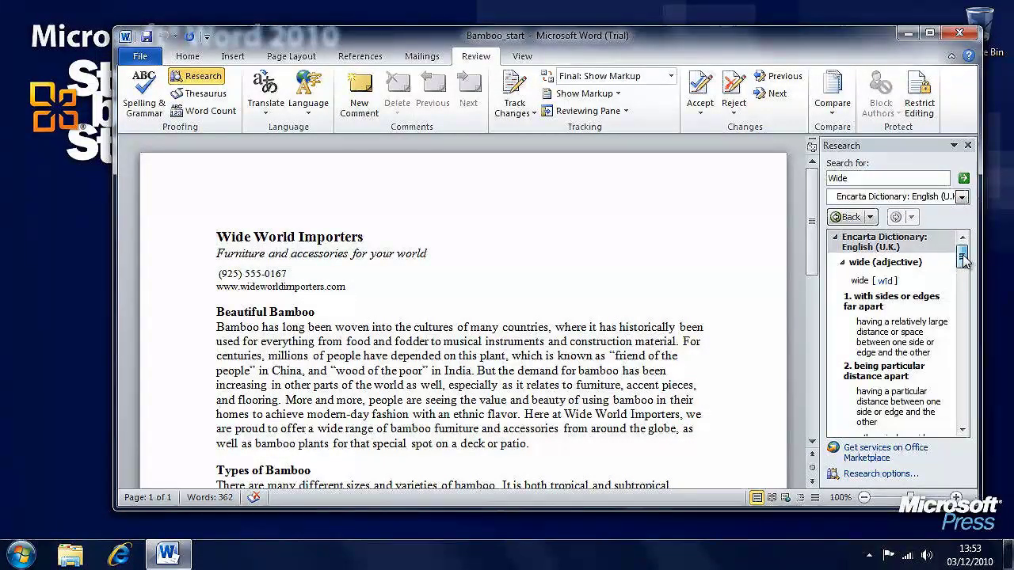
scroll(963, 262, "down", 4)
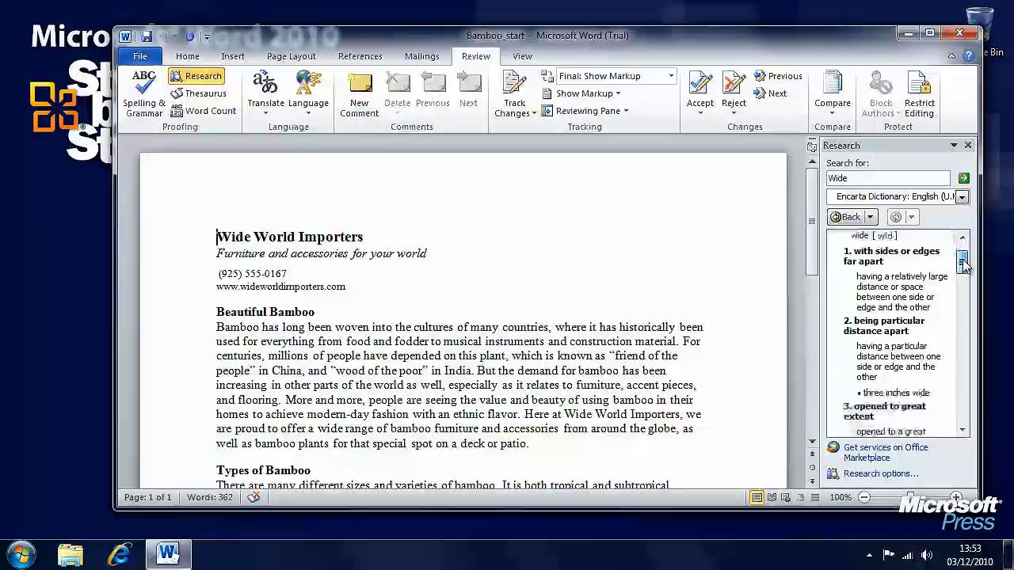
- Look up "Wide" in the Thesaurus: English (U.K.) and review the synonyms through to the end of the results
left_click(961, 197)
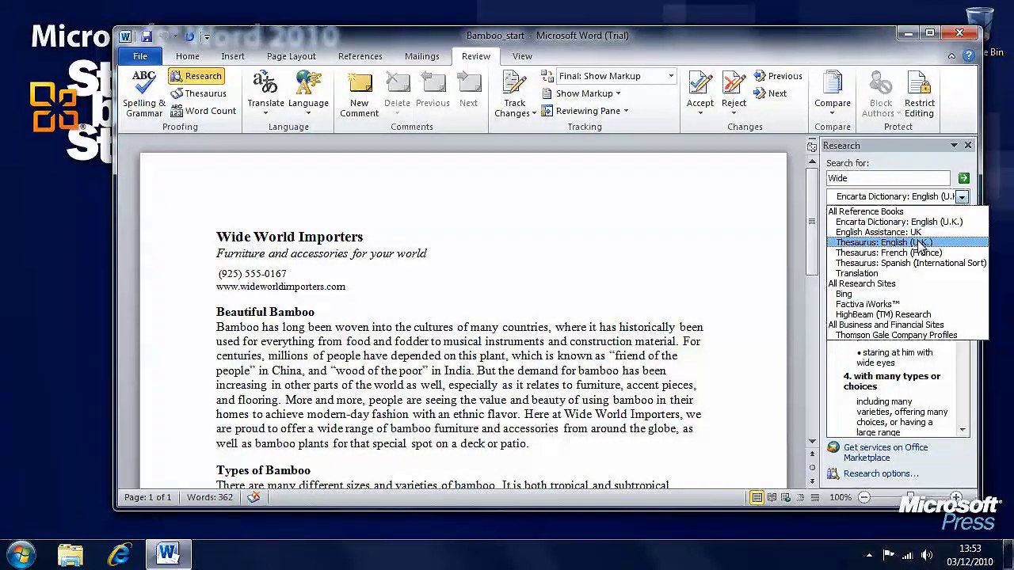
left_click(921, 245)
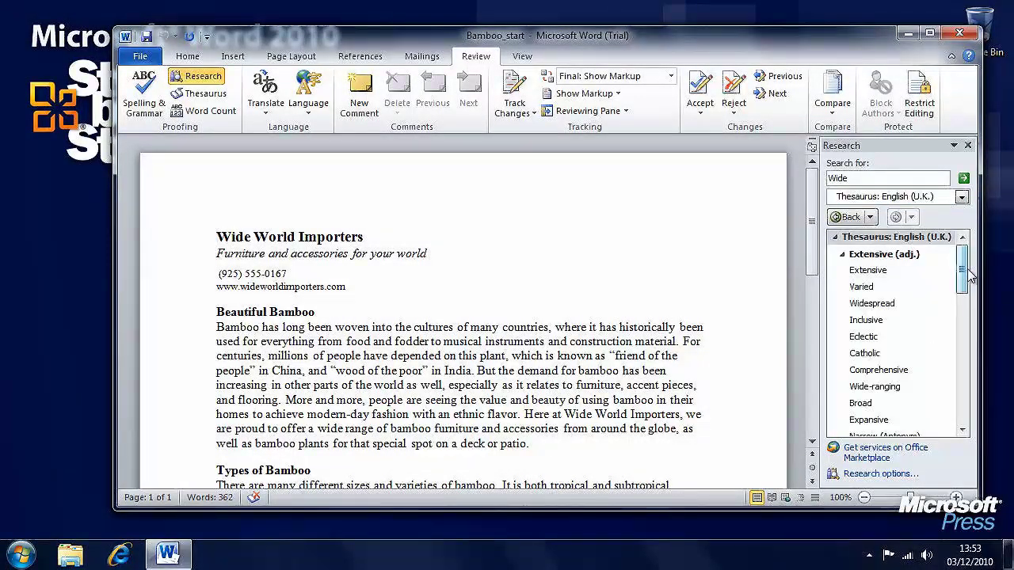
left_click_drag(963, 270, 962, 409)
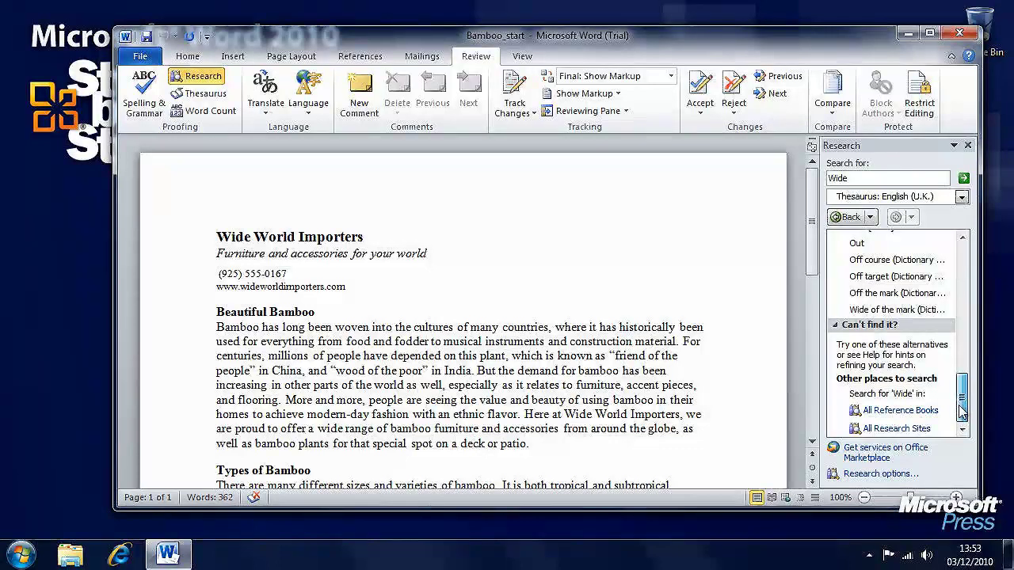
- Review the reference services available in Research Options and close the dialog
left_click(881, 473)
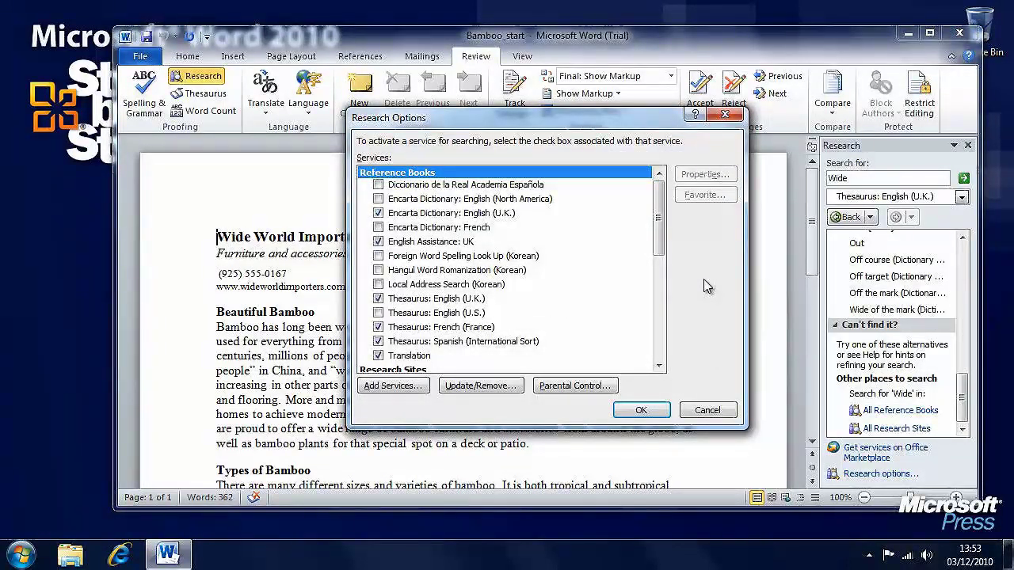
mouse_move(661, 215)
left_mouse_down()
mouse_move(655, 321)
mouse_move(666, 276)
mouse_move(663, 216)
left_mouse_up()
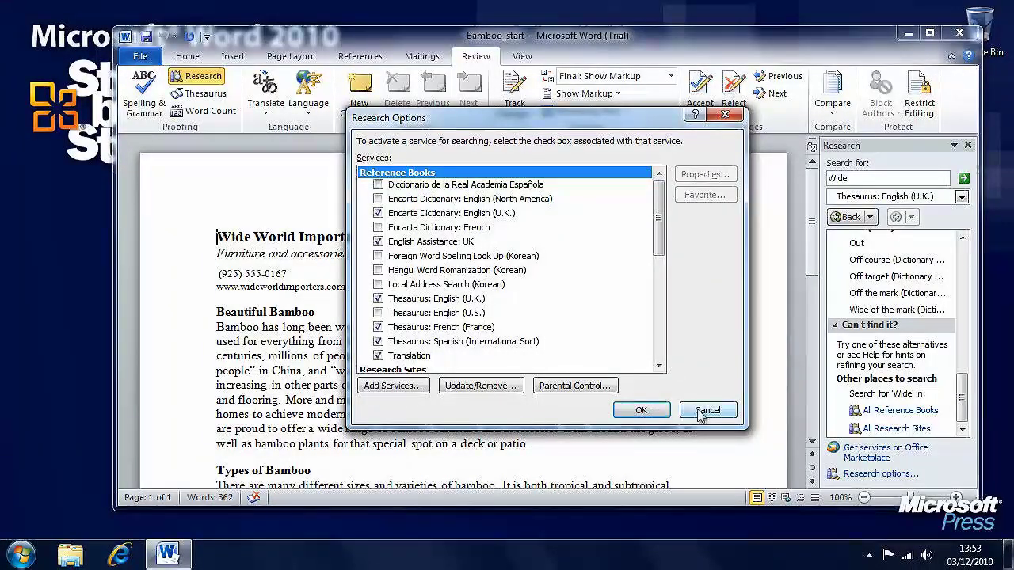
left_click(651, 415)
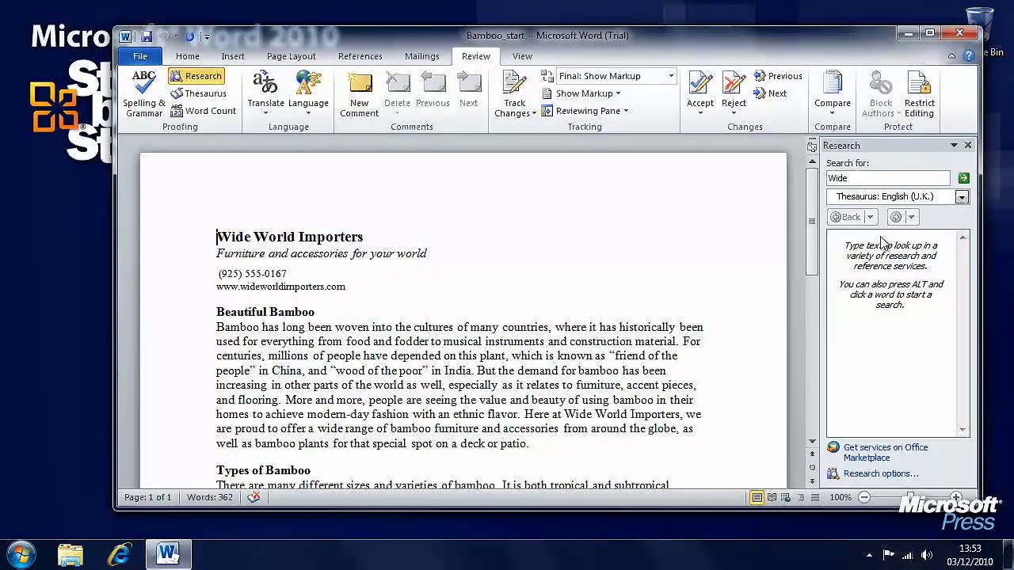
- Rerun the thesaurus lookup of "Wide", check the synonyms of "Varied", and return to the results for "Wide"
left_click(963, 178)
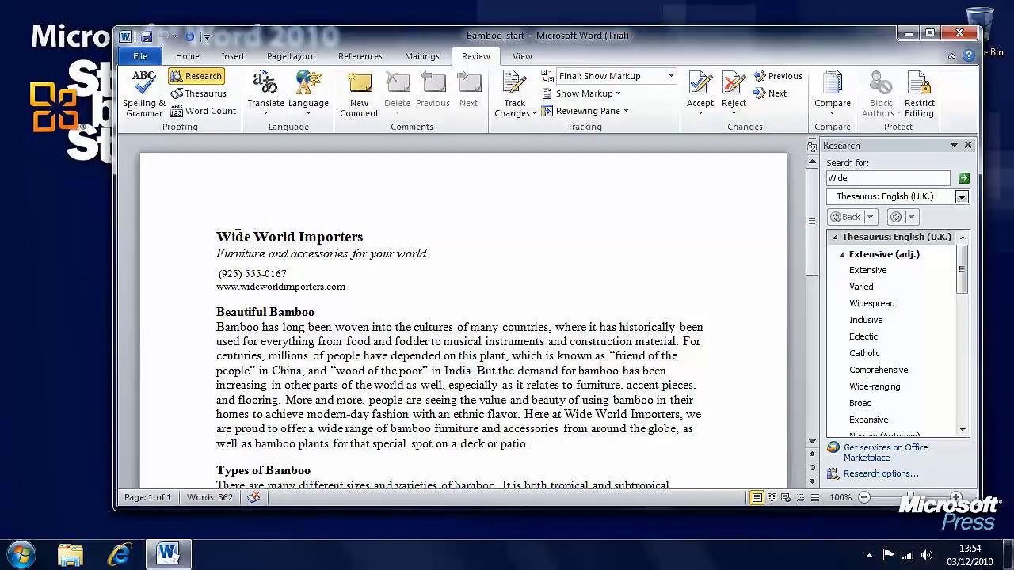
left_click(871, 288)
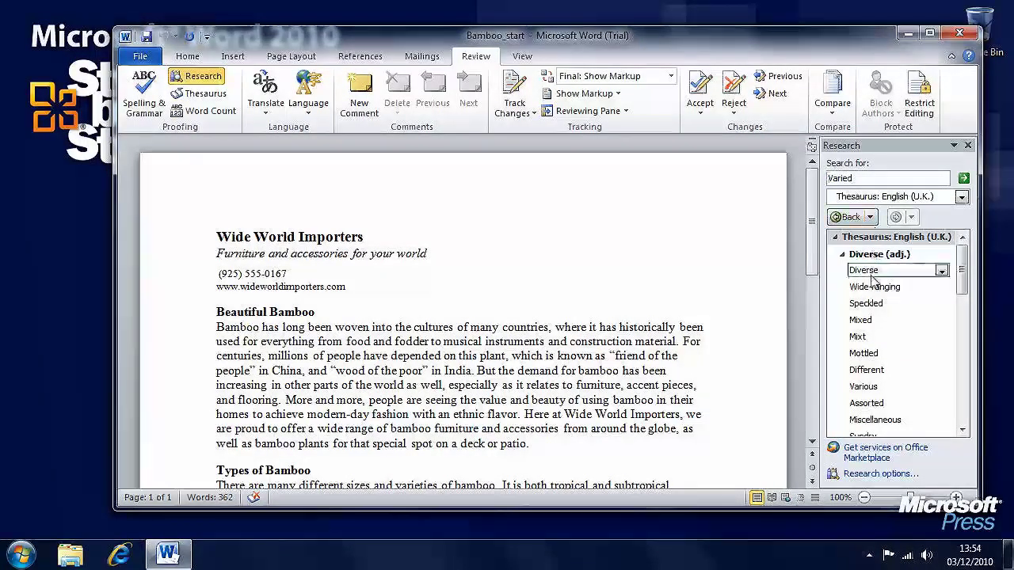
left_click(846, 219)
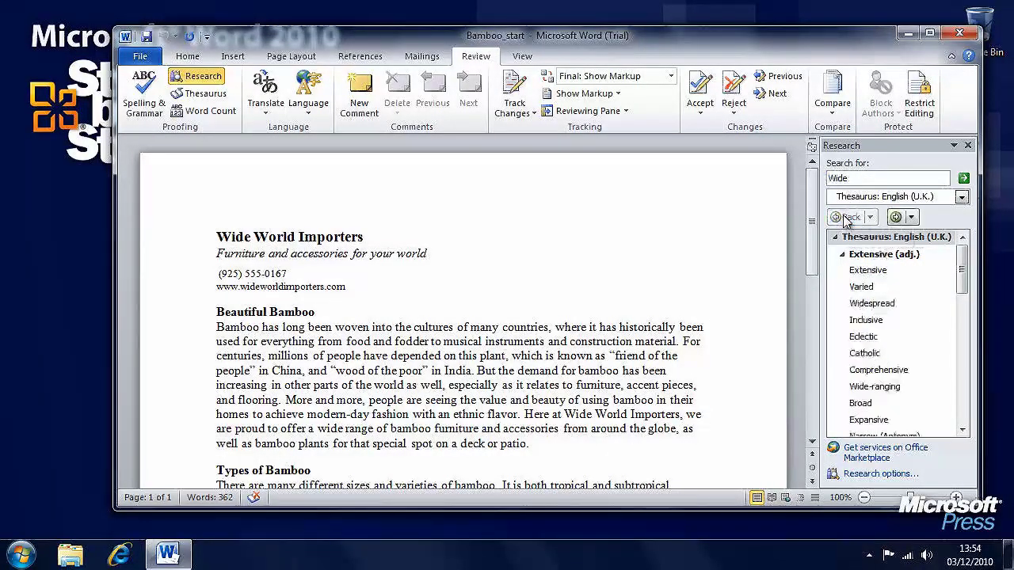
- Insert the thesaurus synonym "Varied" in front of "Wide" in the document title
left_click(941, 287)
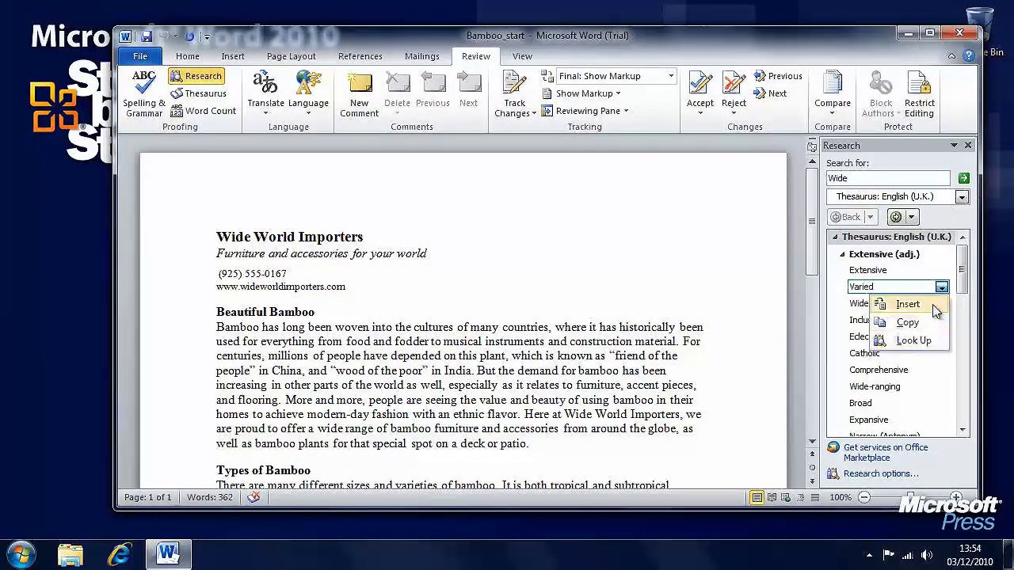
left_click(911, 305)
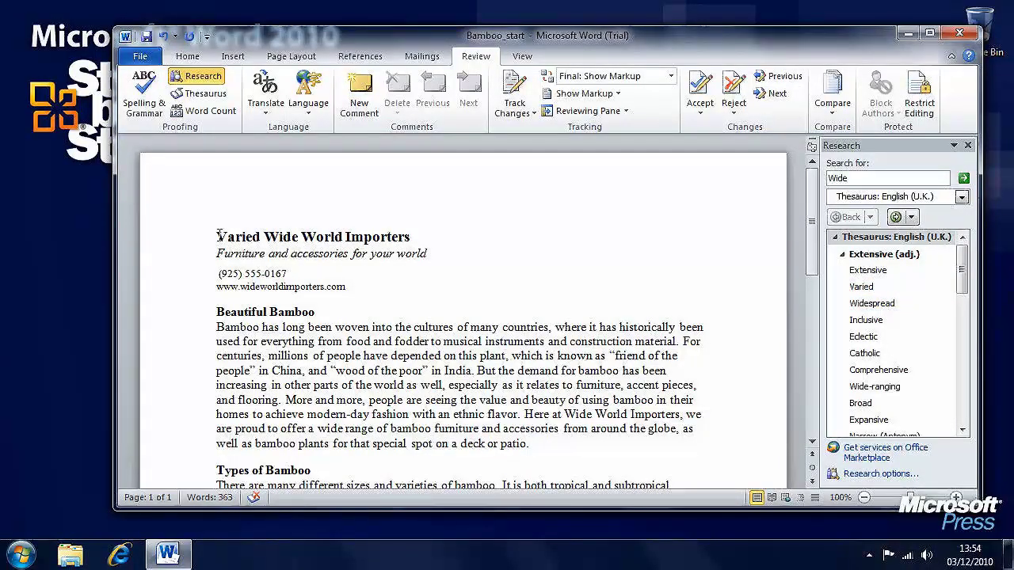
left_click_drag(265, 238, 297, 238)
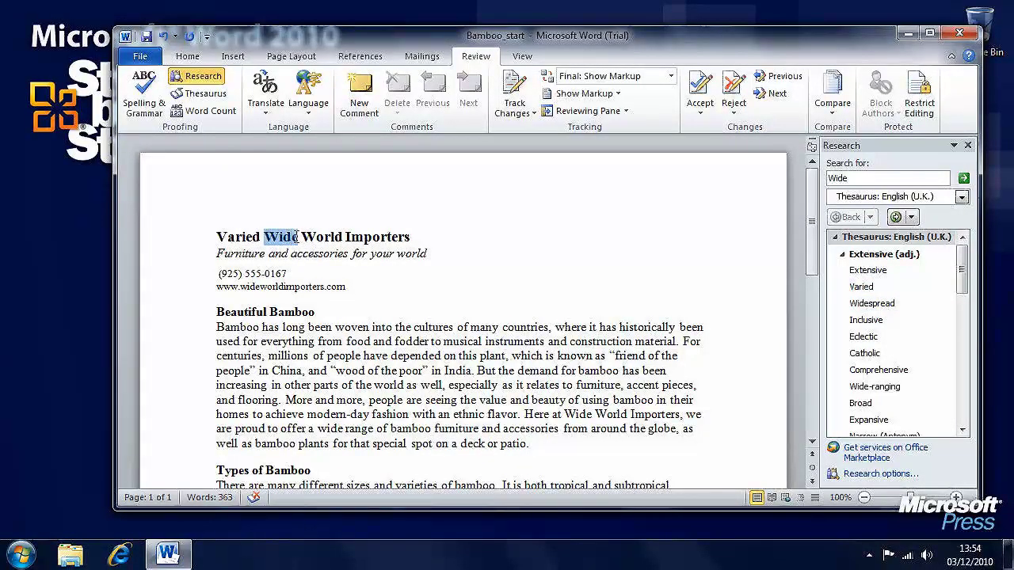
left_click(264, 237)
left_click_drag(297, 238, 299, 237)
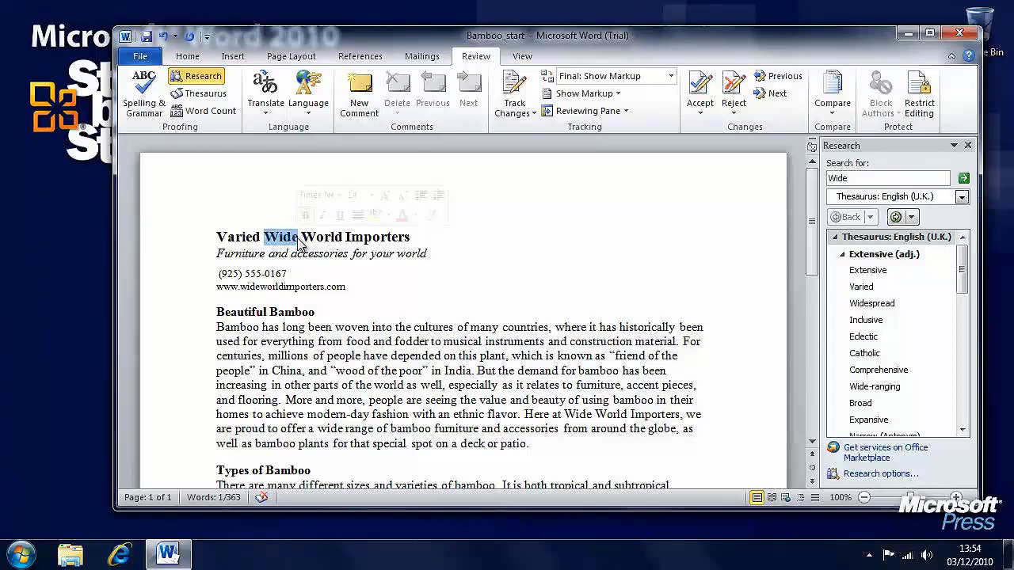
- Remove the extra "Varied" from the title and replace the word "Wide" with the thesaurus synonym "Varied"
left_click(298, 237)
mouse_move(261, 238)
left_mouse_down()
mouse_move(216, 238)
mouse_move(251, 237)
left_mouse_up()
key("Delete")
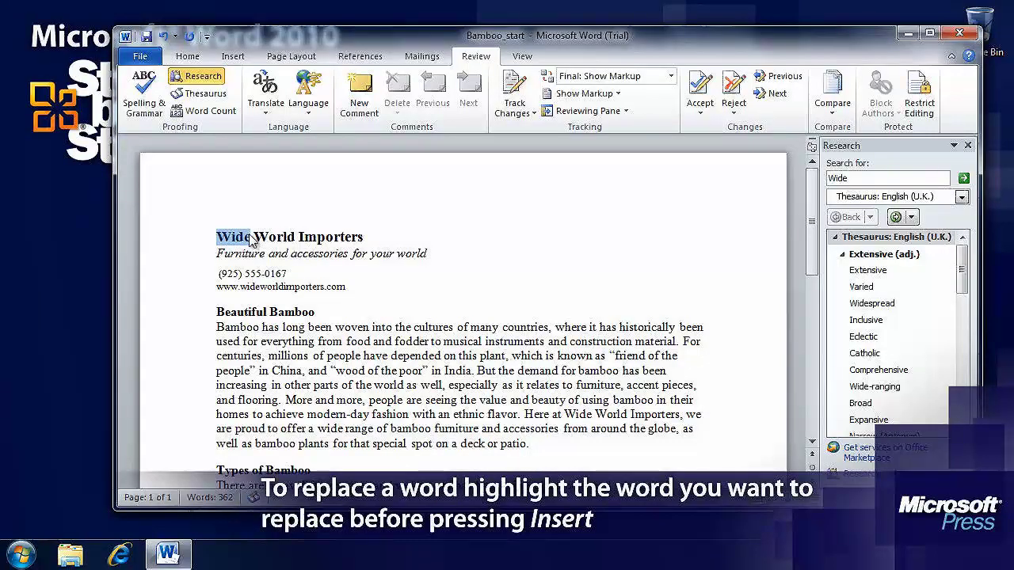
left_click(942, 288)
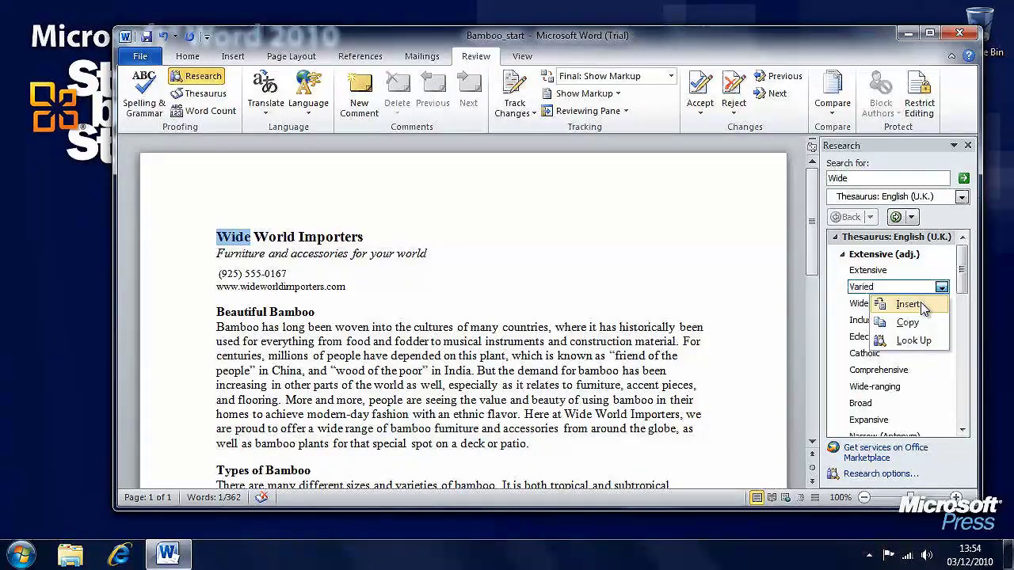
left_click(908, 304)
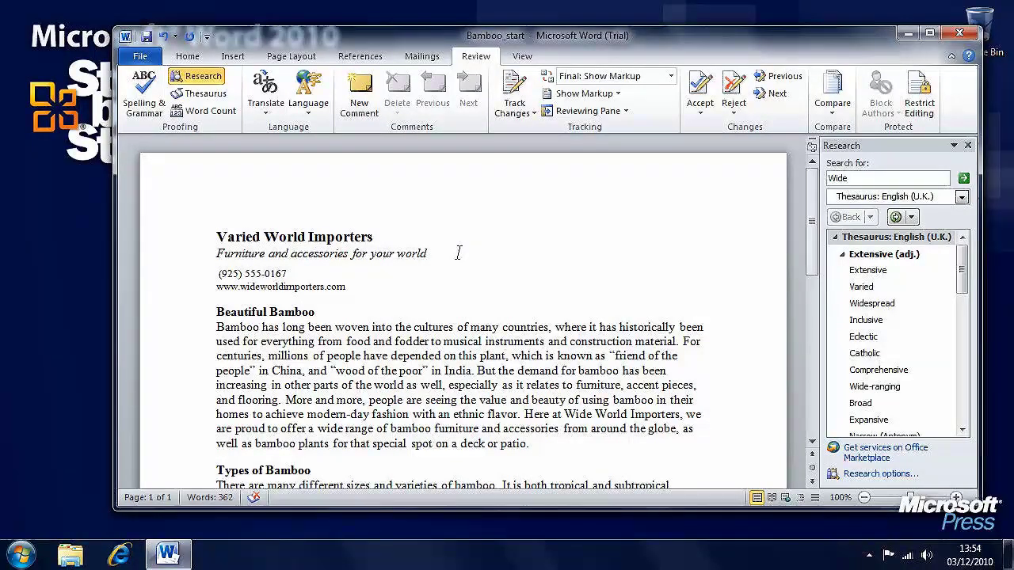
- Look up synonyms for "World" in the title with the Thesaurus
left_click(212, 95)
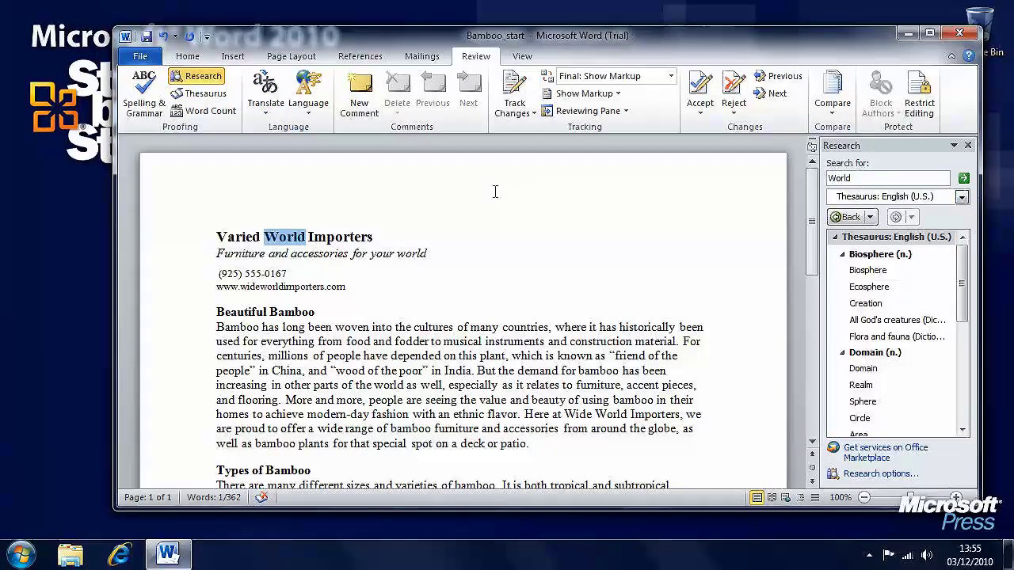
- Set both the Mini Translator language and the document translation target language to German (Germany)
left_click(269, 119)
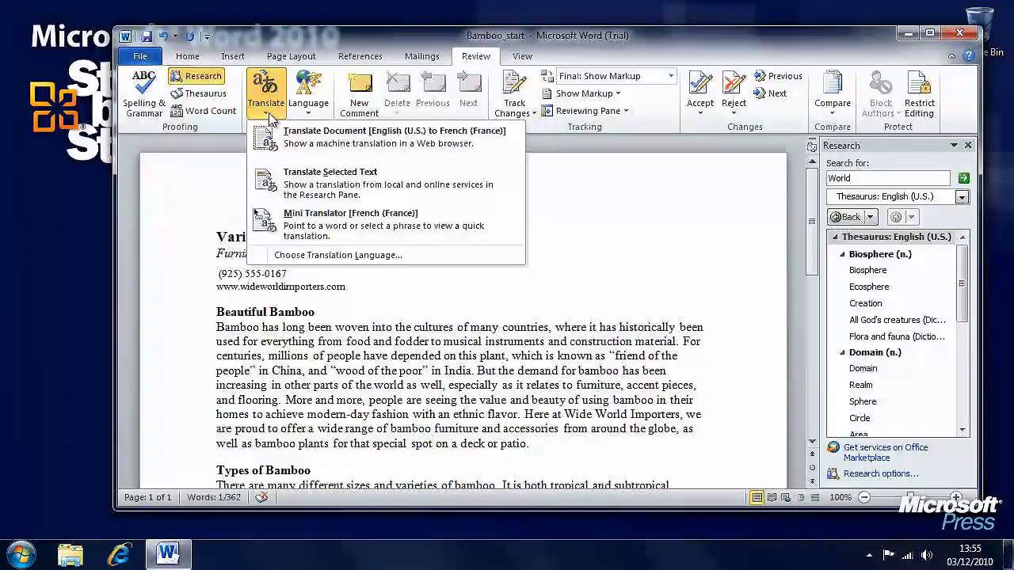
left_click(414, 255)
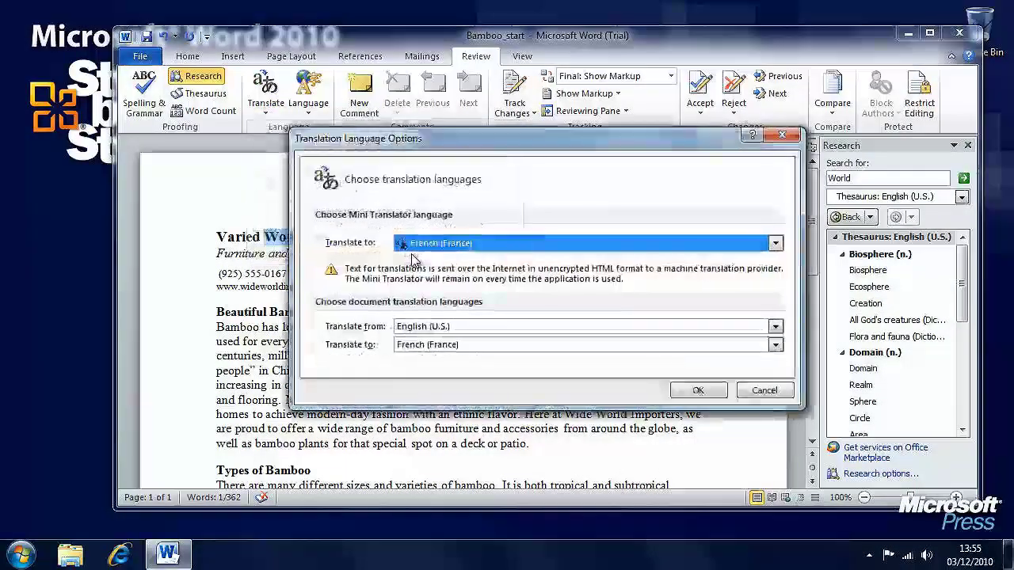
left_click(776, 244)
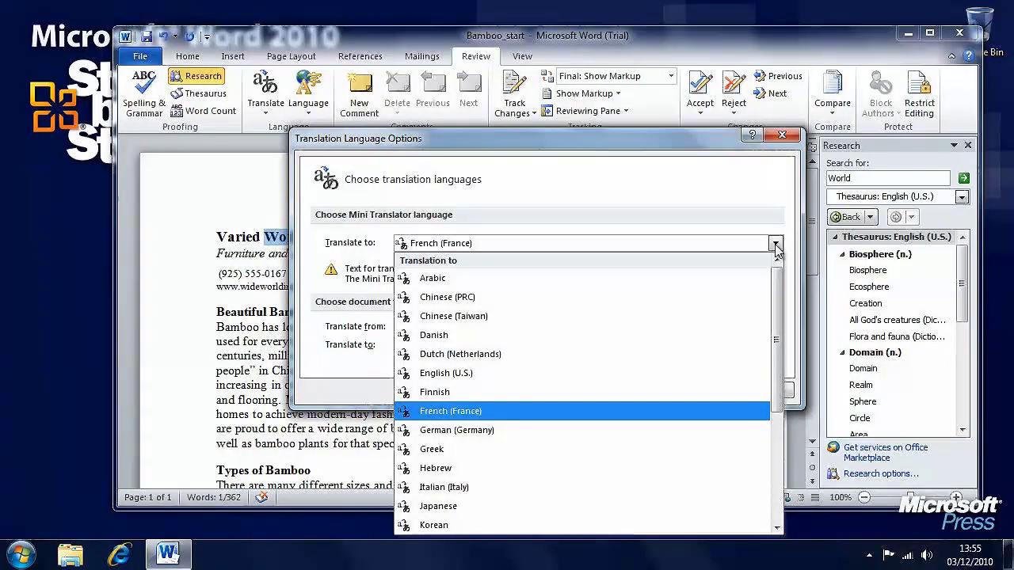
mouse_move(781, 287)
left_mouse_down()
mouse_move(783, 386)
mouse_move(790, 275)
left_mouse_up()
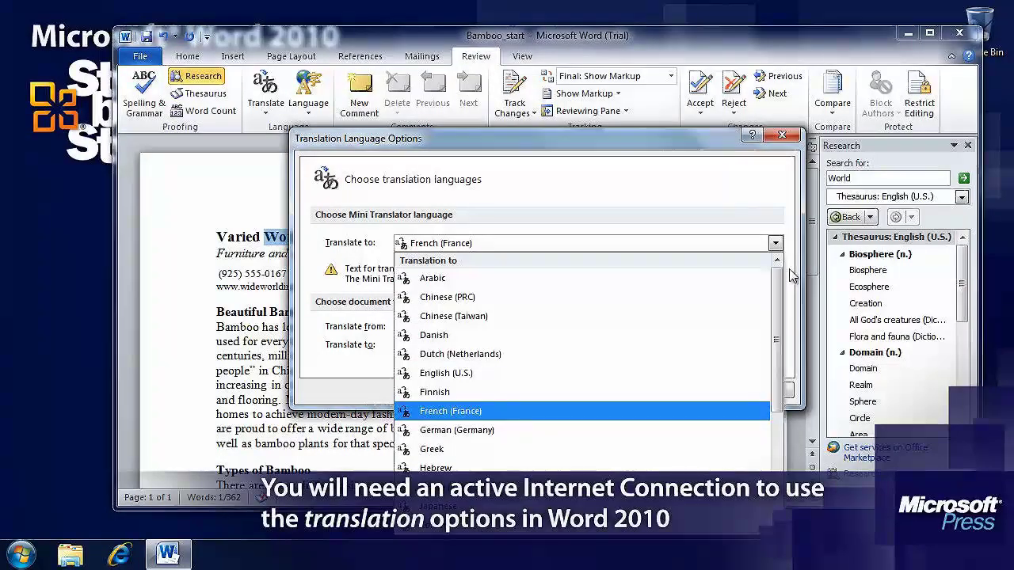
left_click(502, 430)
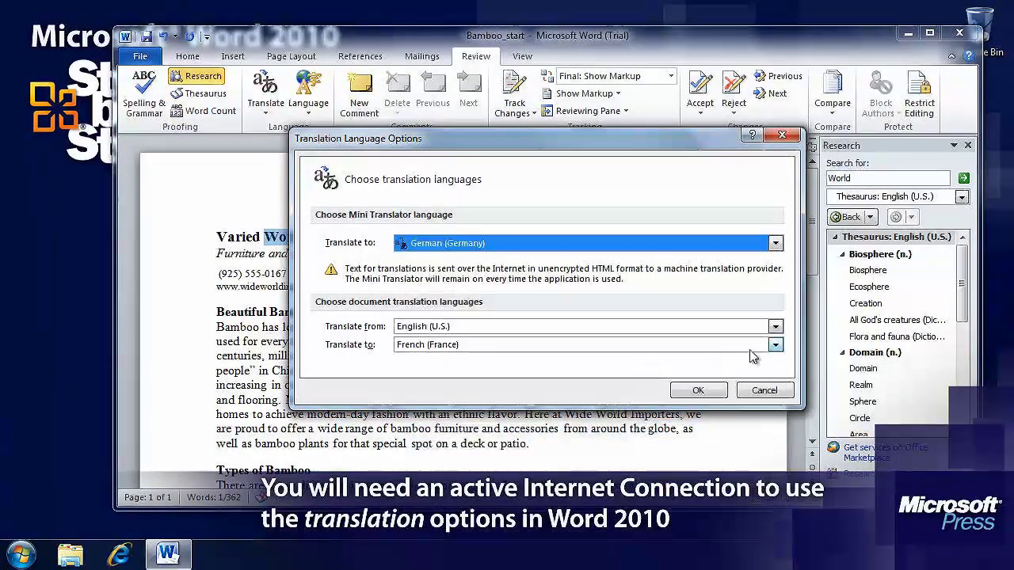
left_click(777, 346)
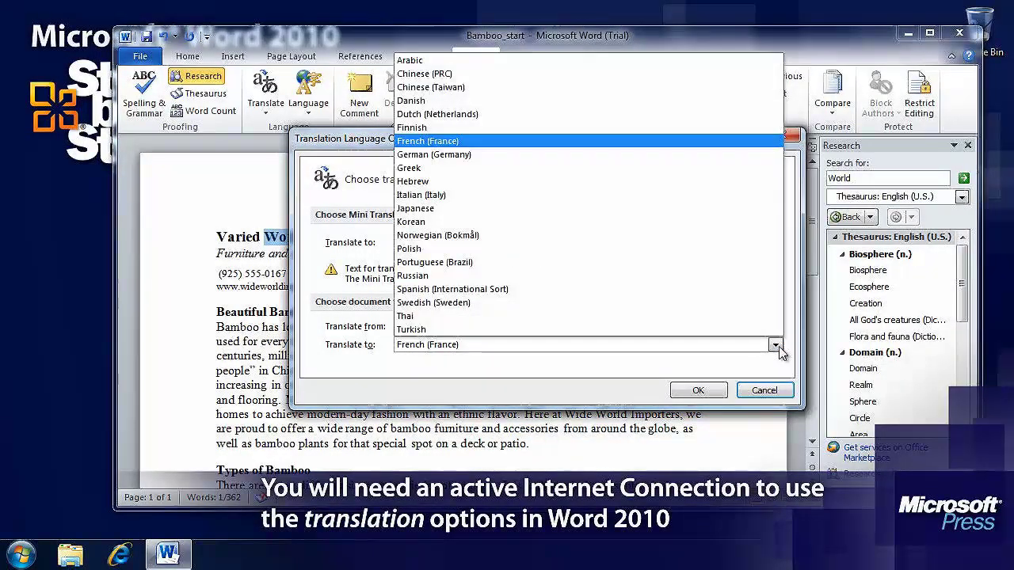
left_click(487, 155)
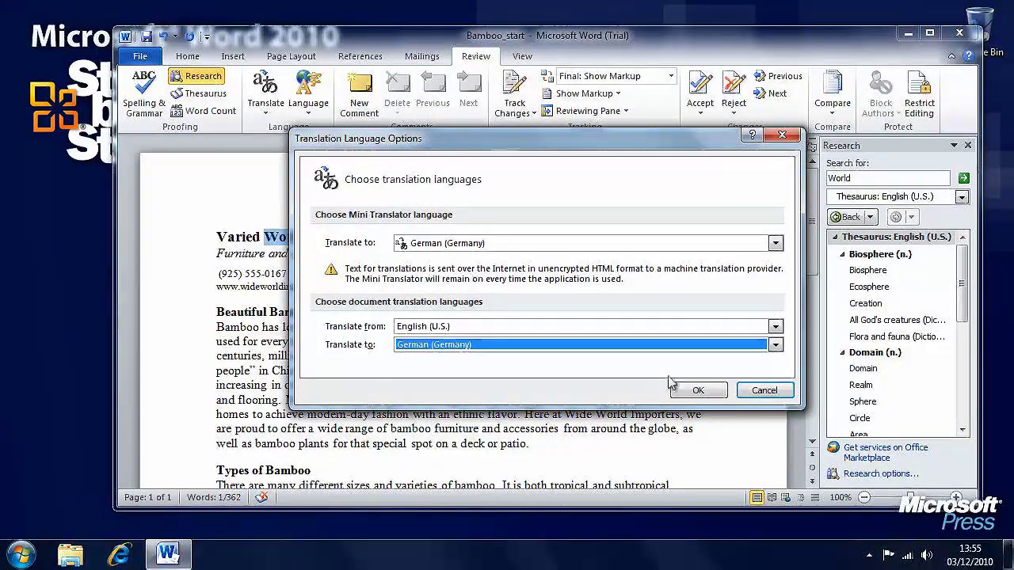
left_click(710, 392)
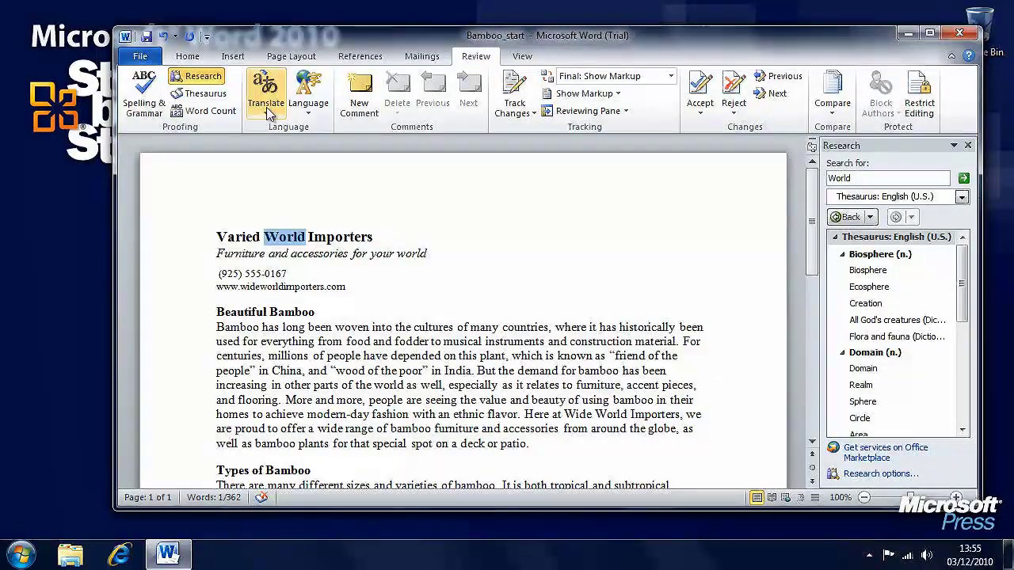
- Turn on the German Mini Translator and view translations of the first paragraph's opening two sentences and the phrase "But the demand for bamboo"
left_click(268, 115)
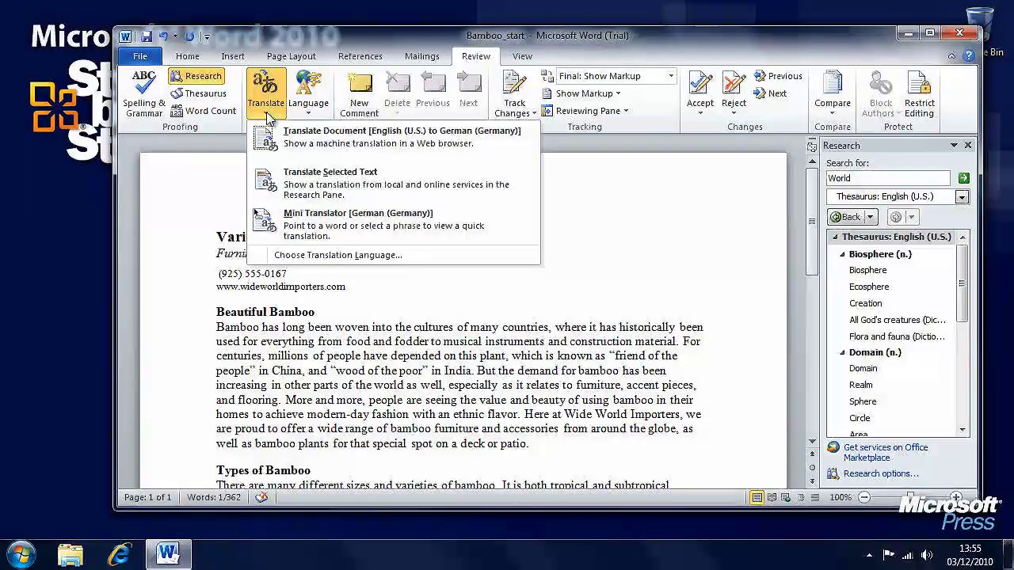
left_click(405, 226)
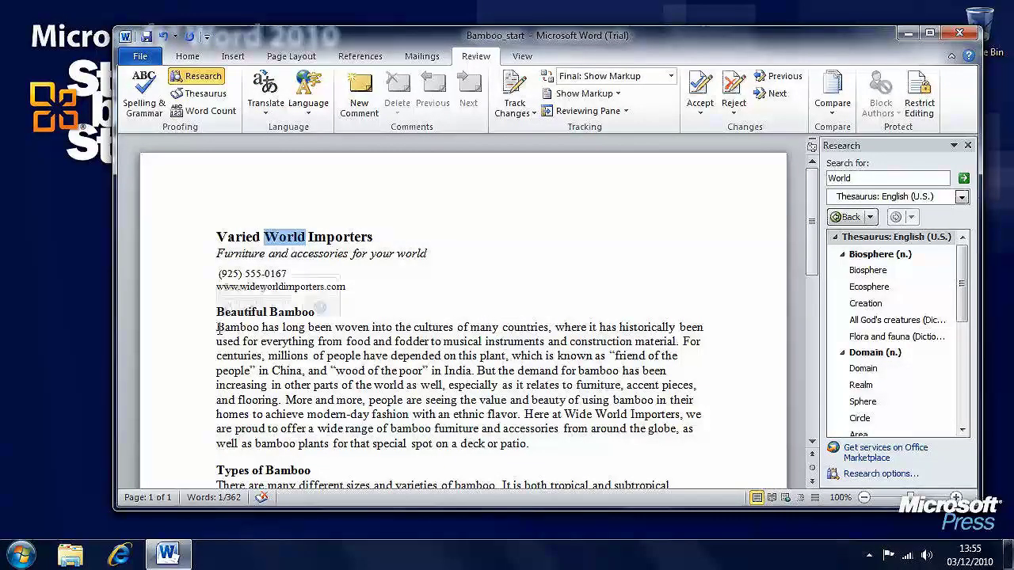
left_click_drag(217, 327, 465, 371)
mouse_move(358, 350)
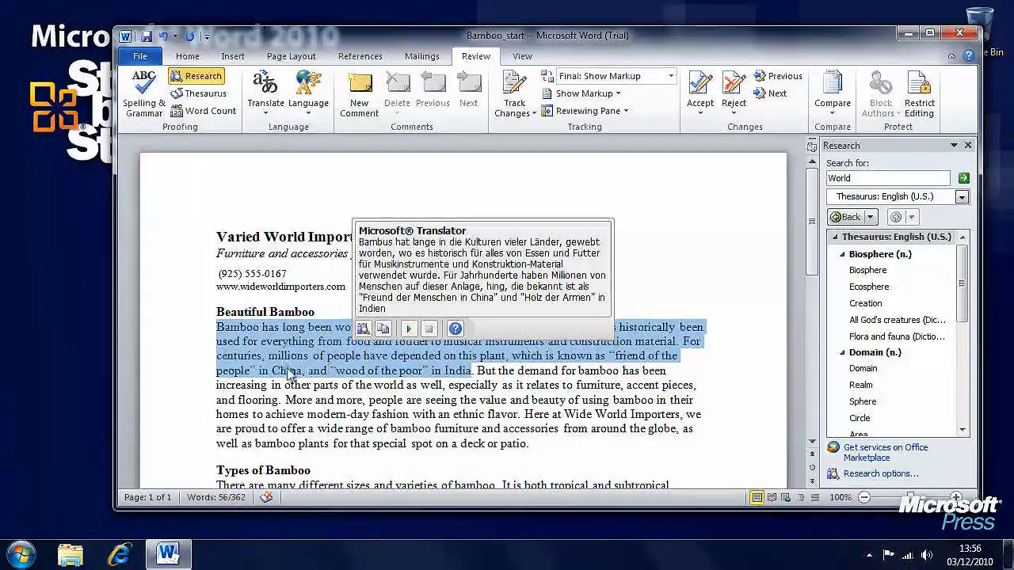
left_click_drag(477, 371, 611, 372)
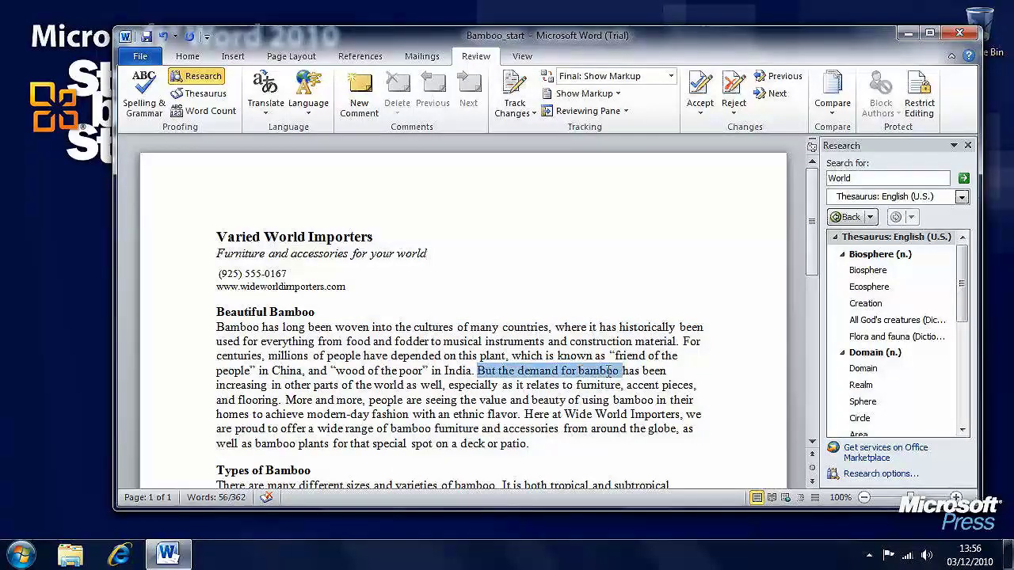
mouse_move(559, 378)
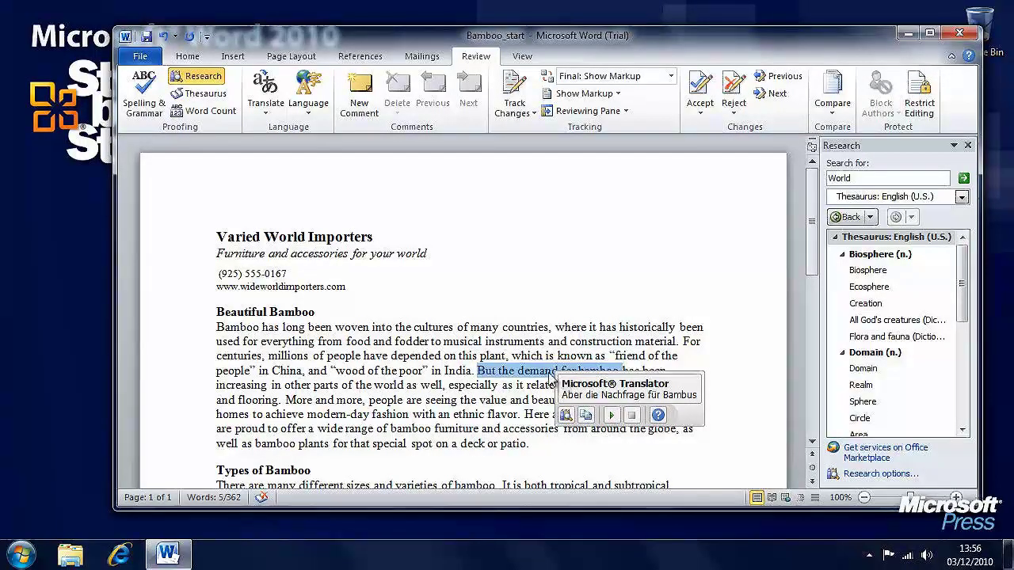
- Translate the whole paragraph under "Beautiful Bamboo" from English (U.S.) to German (Germany) in the Research pane and review the translation
triple_click(252, 358)
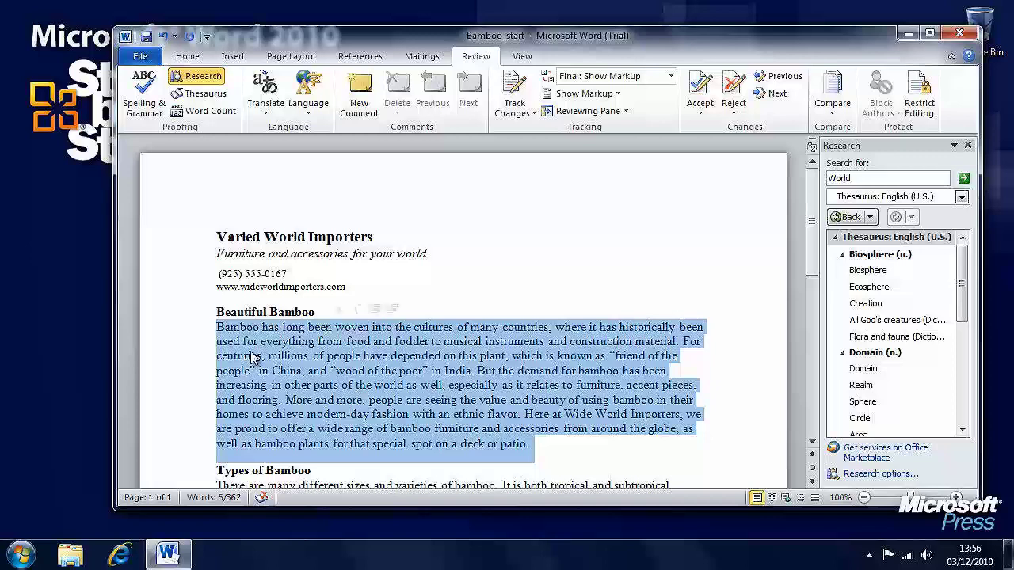
left_click(267, 111)
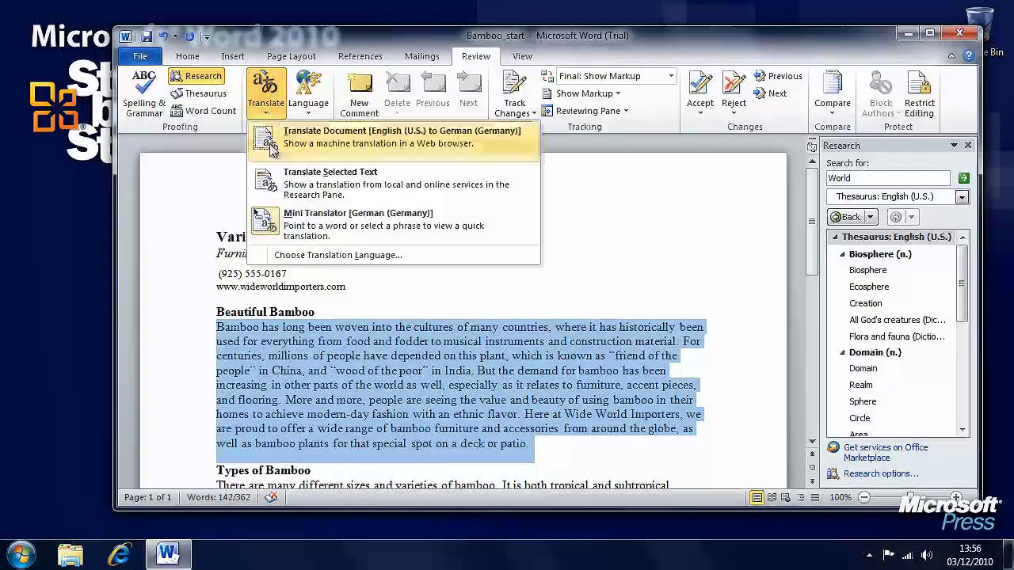
left_click(354, 186)
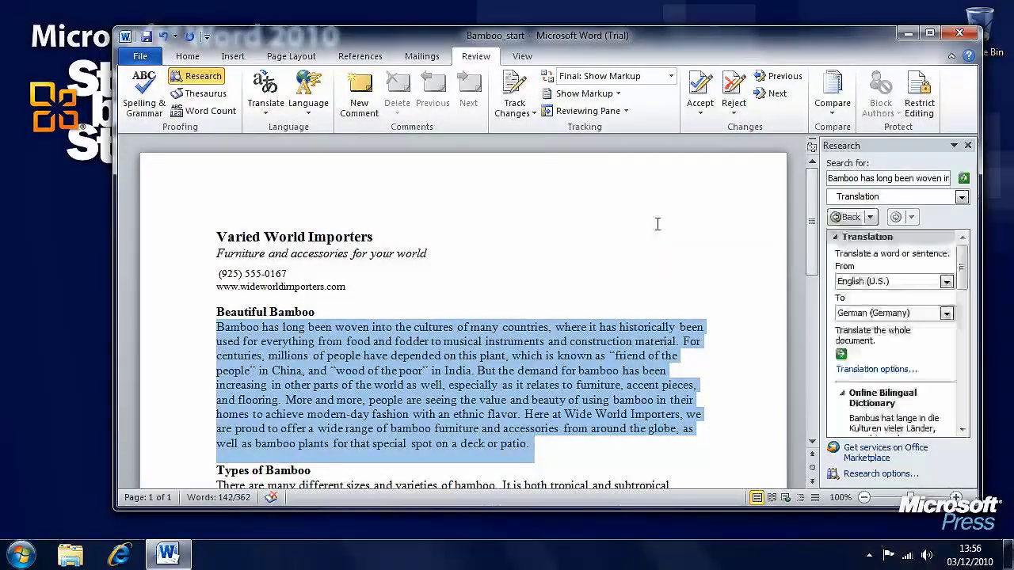
left_click_drag(966, 266, 966, 246)
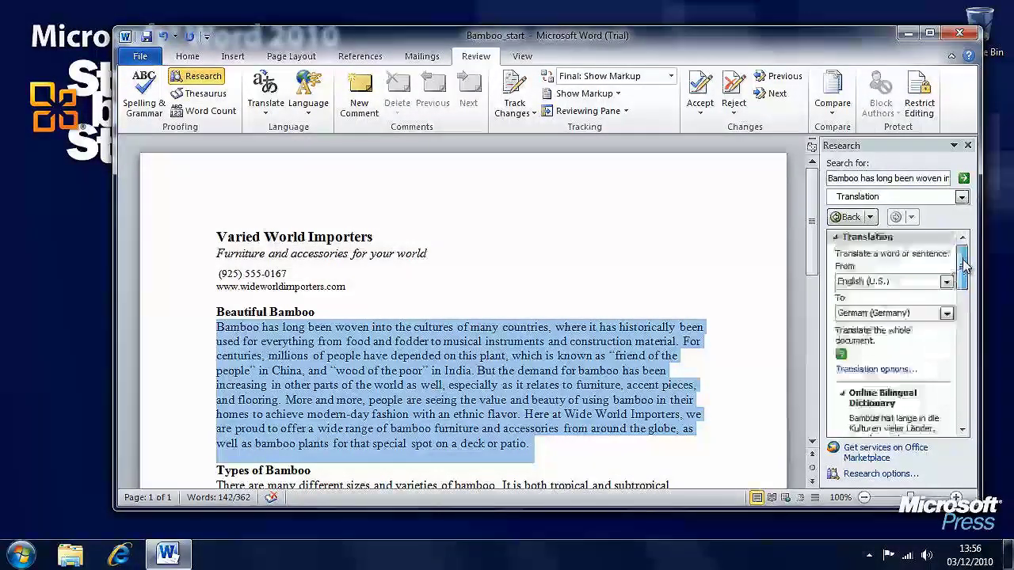
left_click(467, 256)
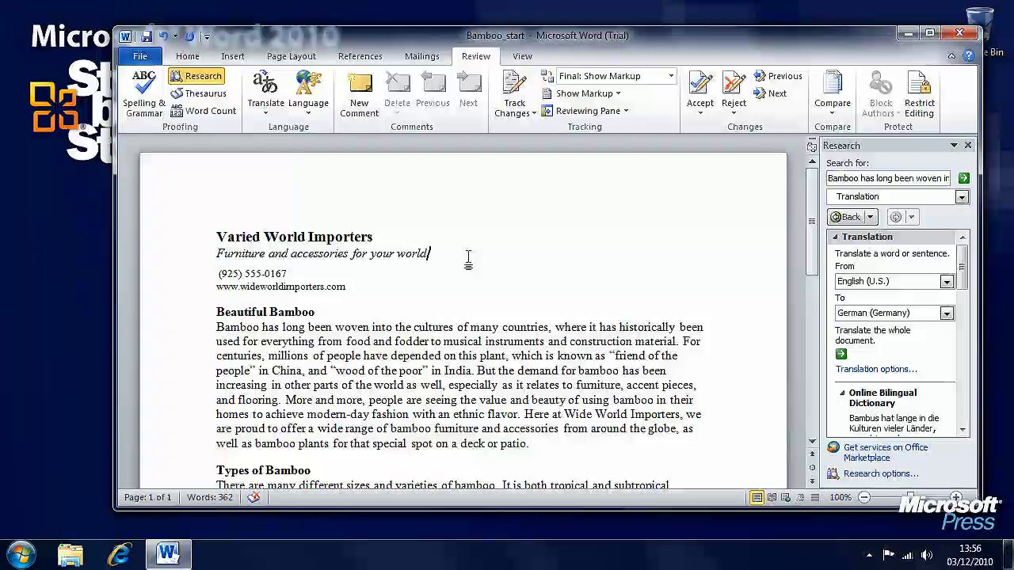
- Send the whole document for machine translation into German, review the translated web page, and close the browser
left_click(264, 116)
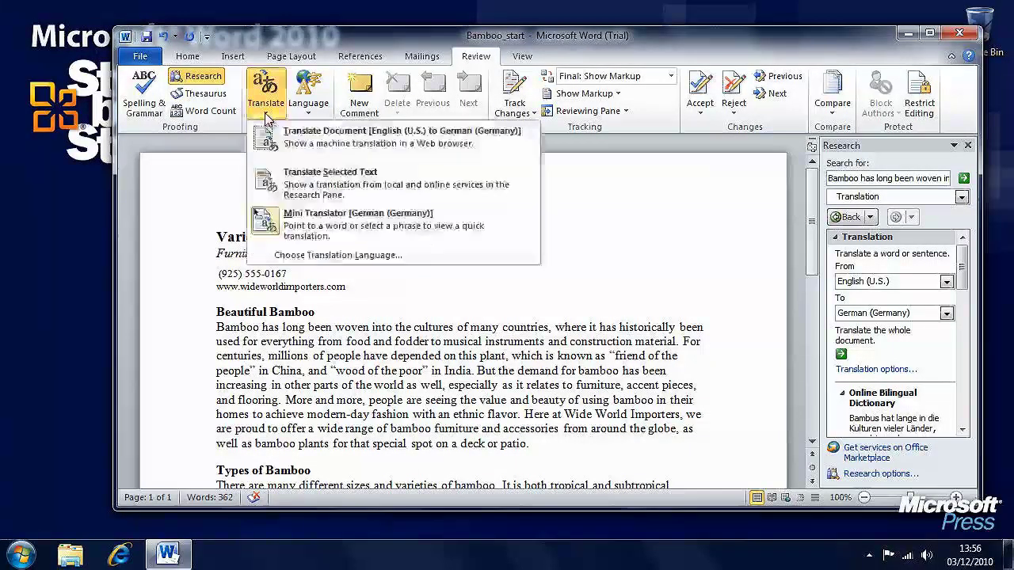
left_click(366, 141)
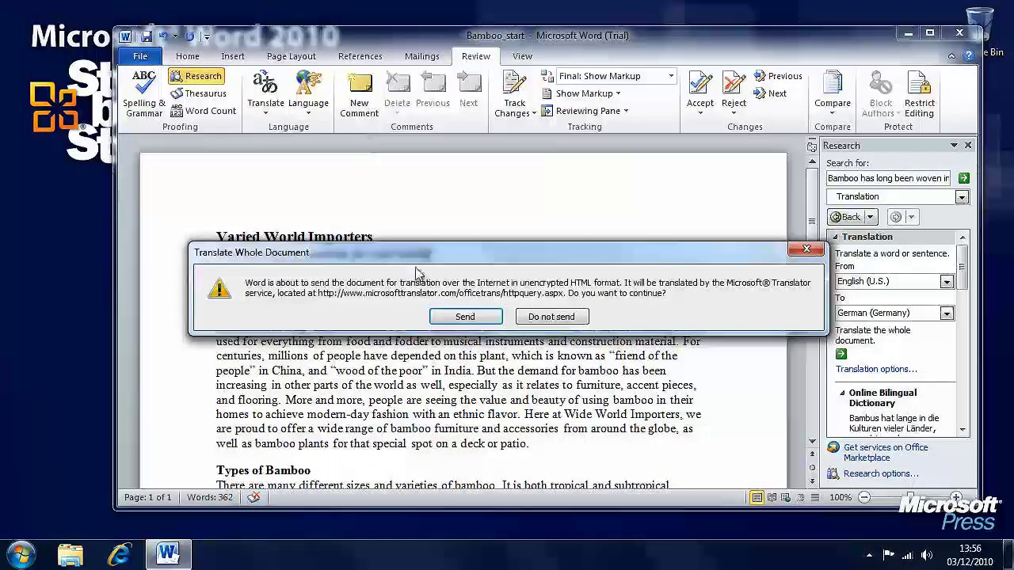
left_click(480, 316)
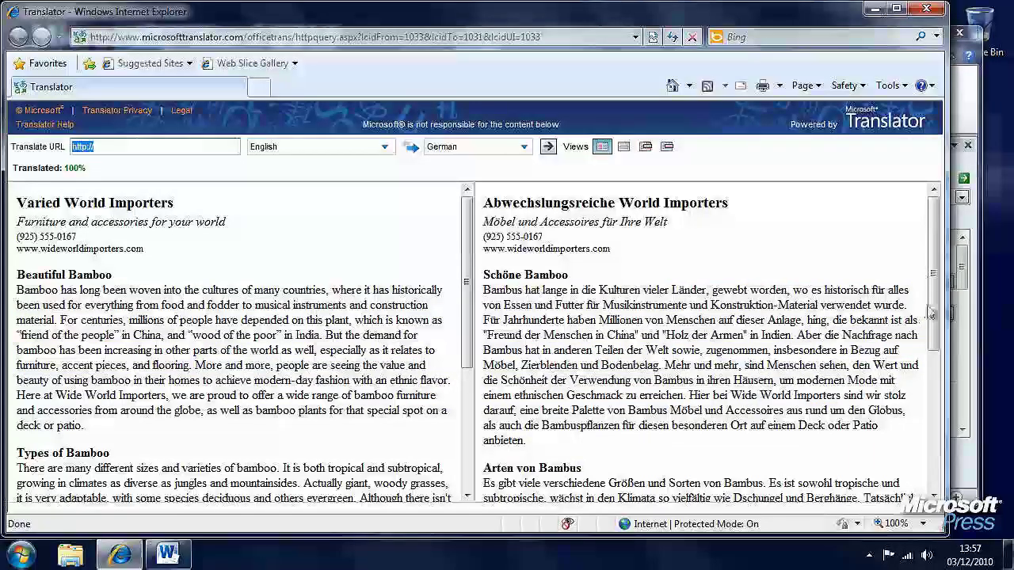
scroll(931, 314, "down", 4)
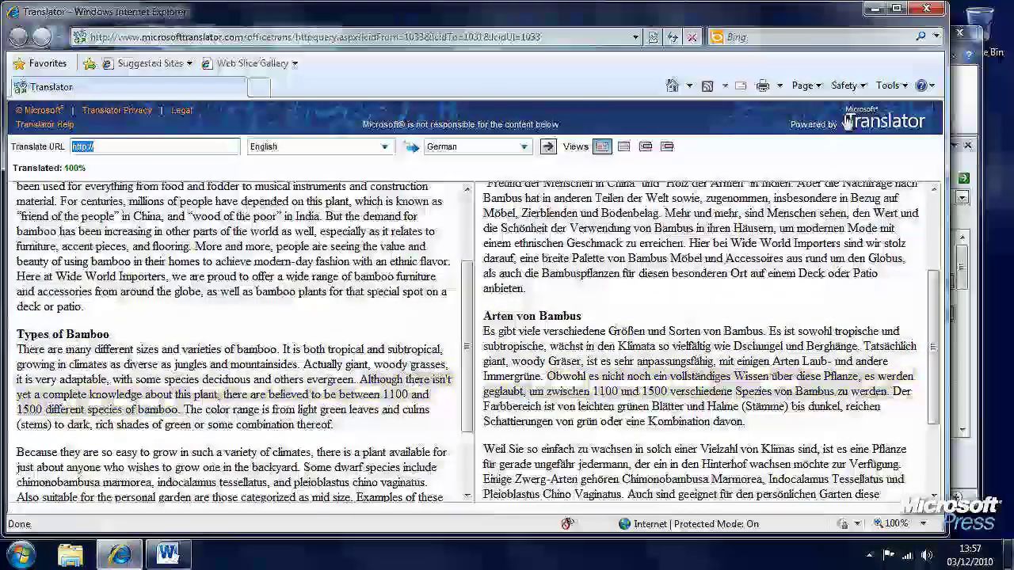
left_click(925, 9)
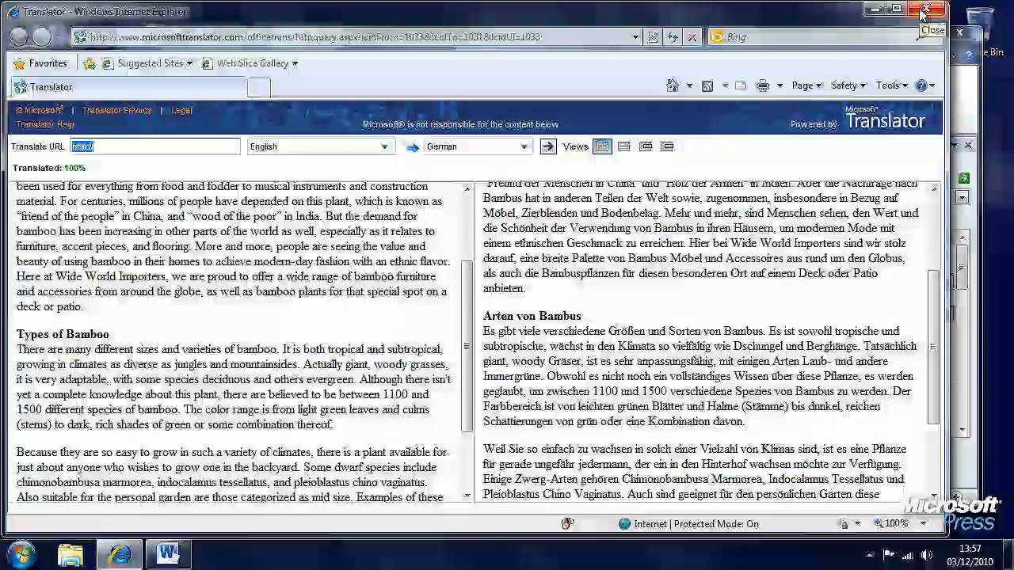
left_click(524, 147)
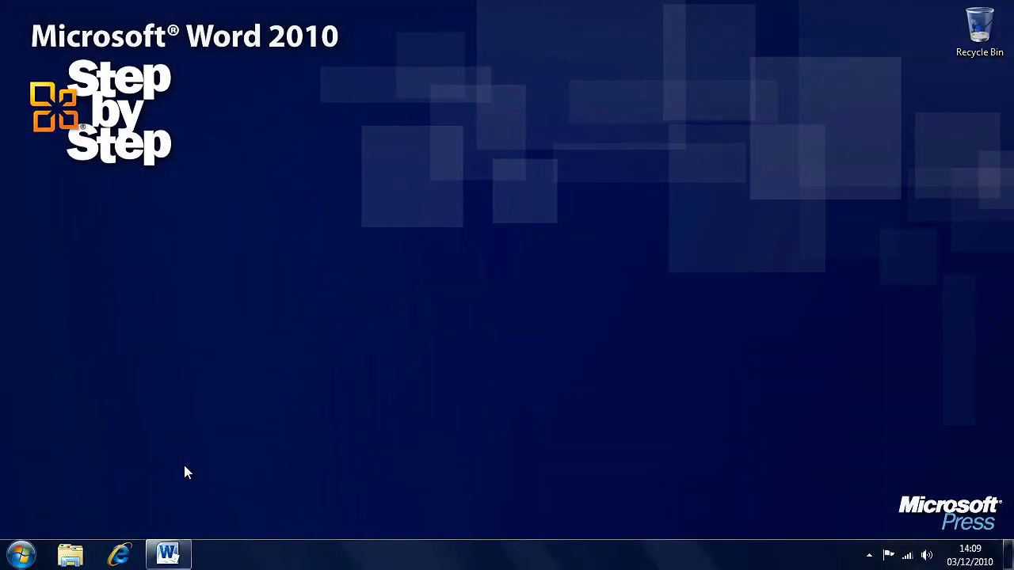
- Bring up the Letter_start document and run the spelling and grammar check, changing "sorces" to the suggestion "sources"
left_click(167, 553)
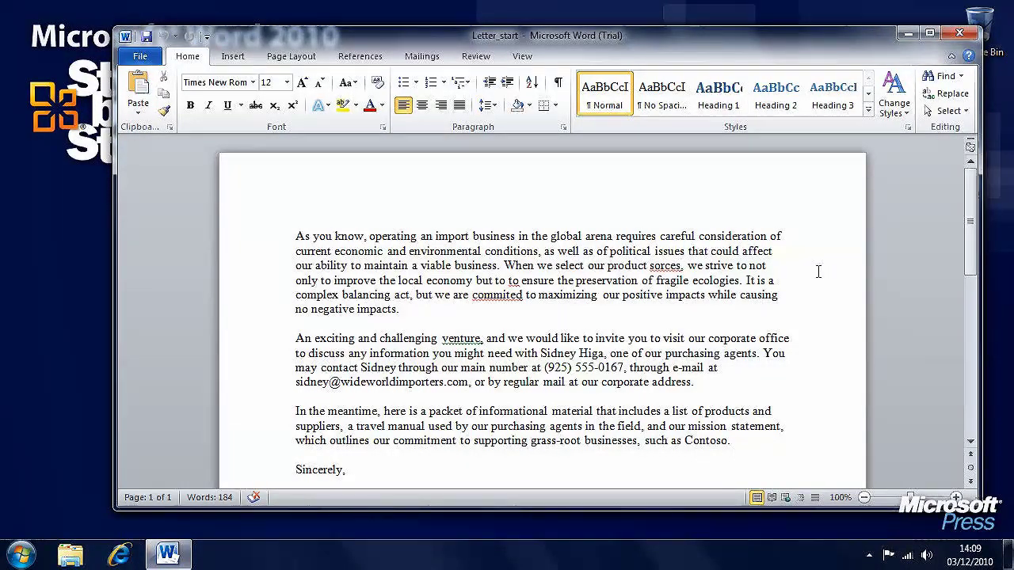
left_click(474, 57)
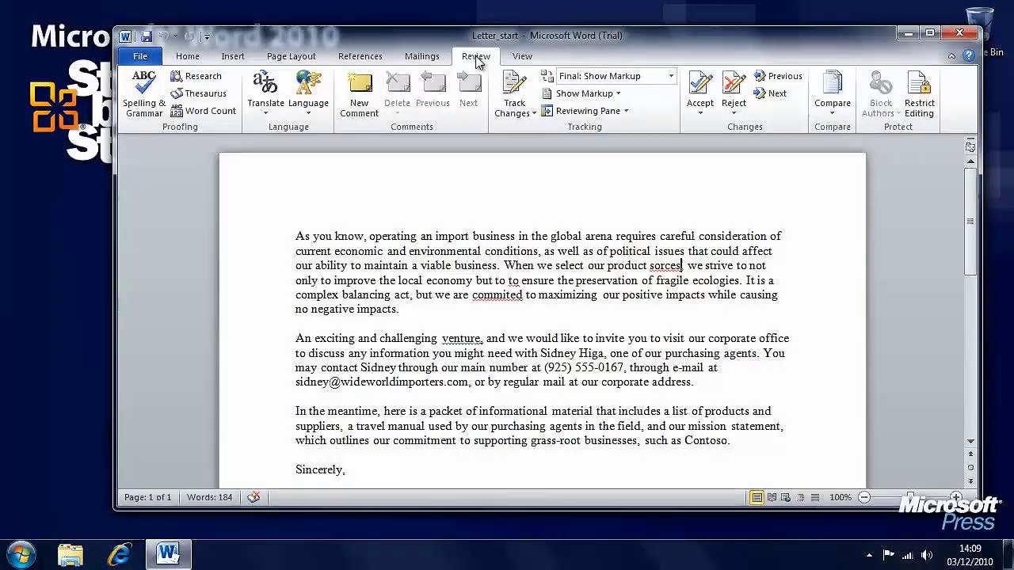
left_click(145, 102)
left_click(536, 223)
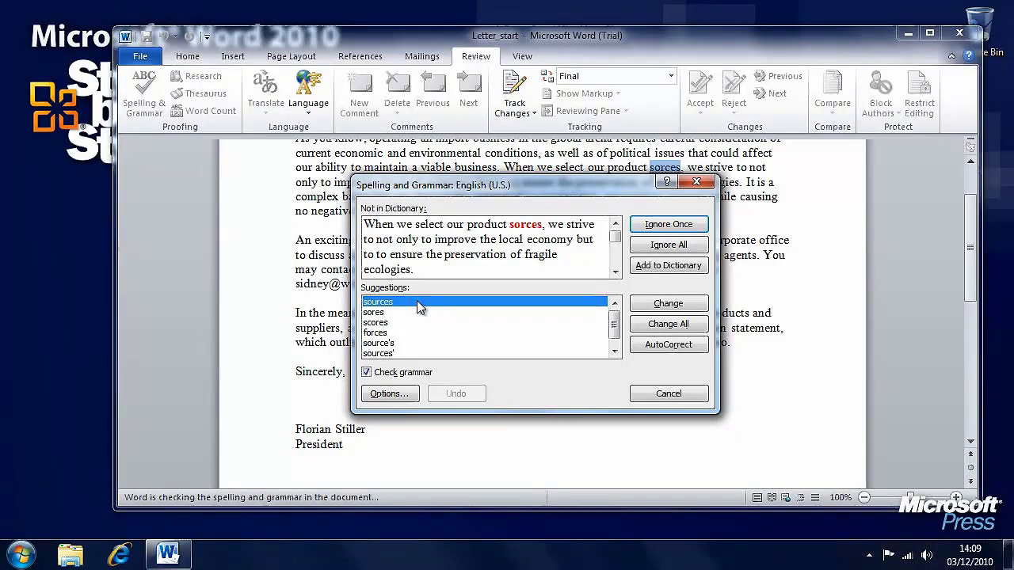
scroll(613, 330, "down", 1)
scroll(613, 330, "up", 1)
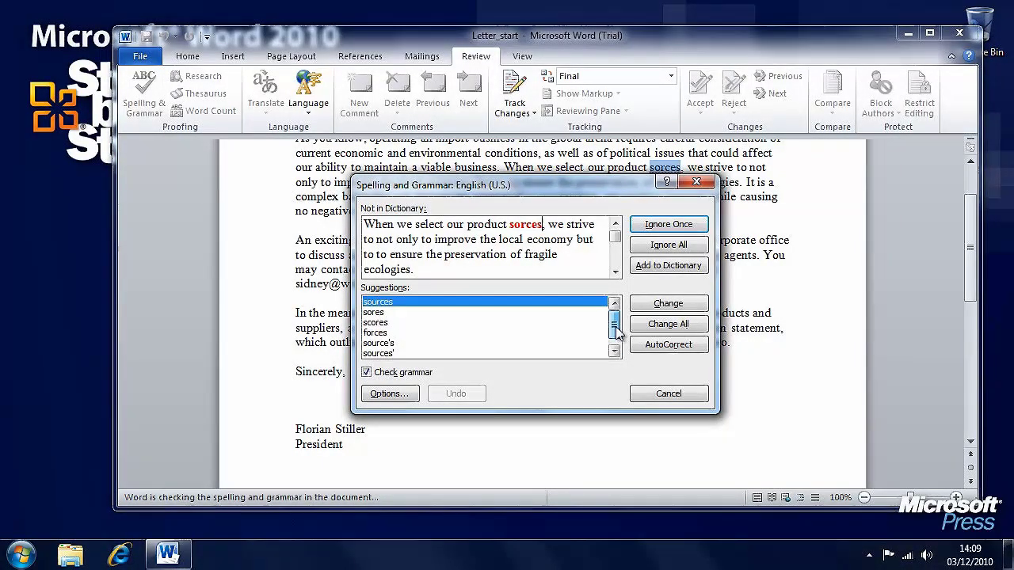
left_click(388, 302)
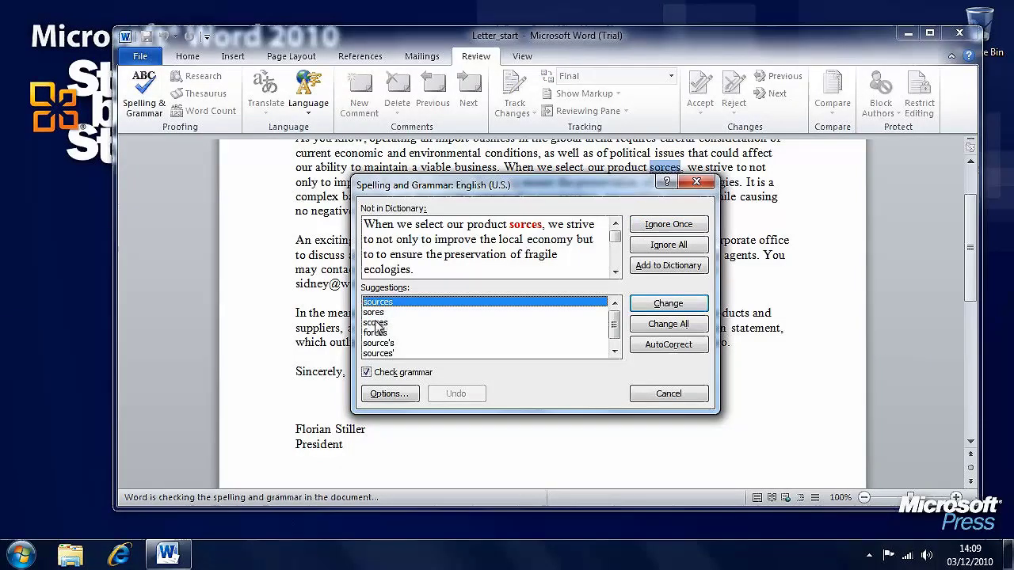
left_click(377, 323)
left_click(388, 305)
left_click(671, 308)
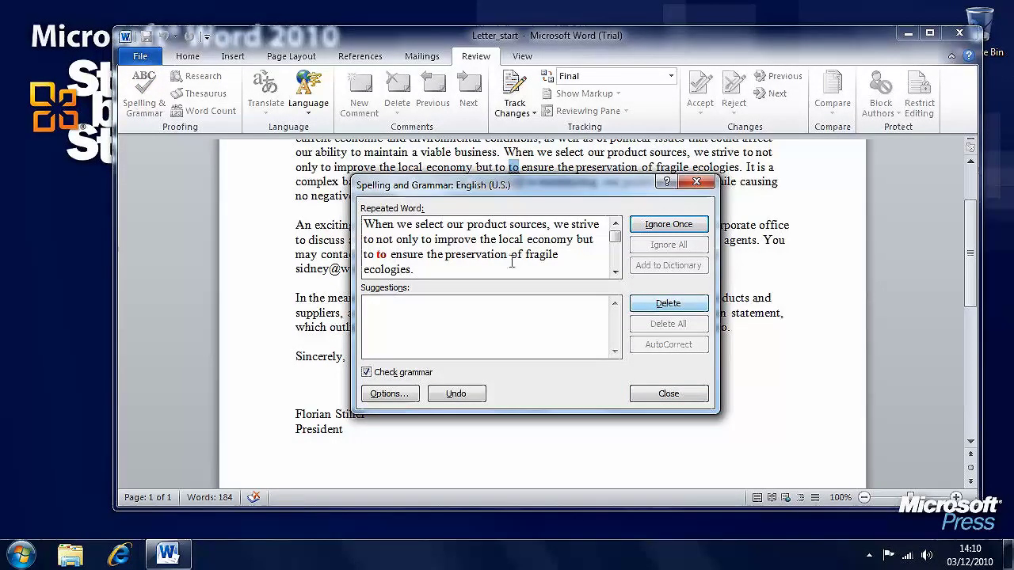
- Delete the repeated word "to" in the first paragraph, close the spelling check, and replace "commited" with the suggested "committed"
left_click(681, 308)
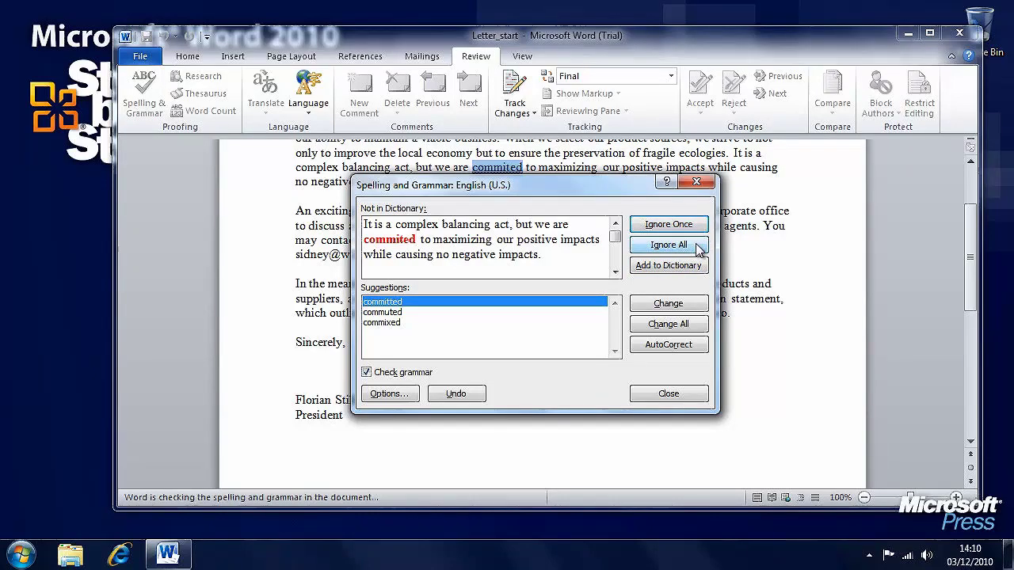
left_click(673, 393)
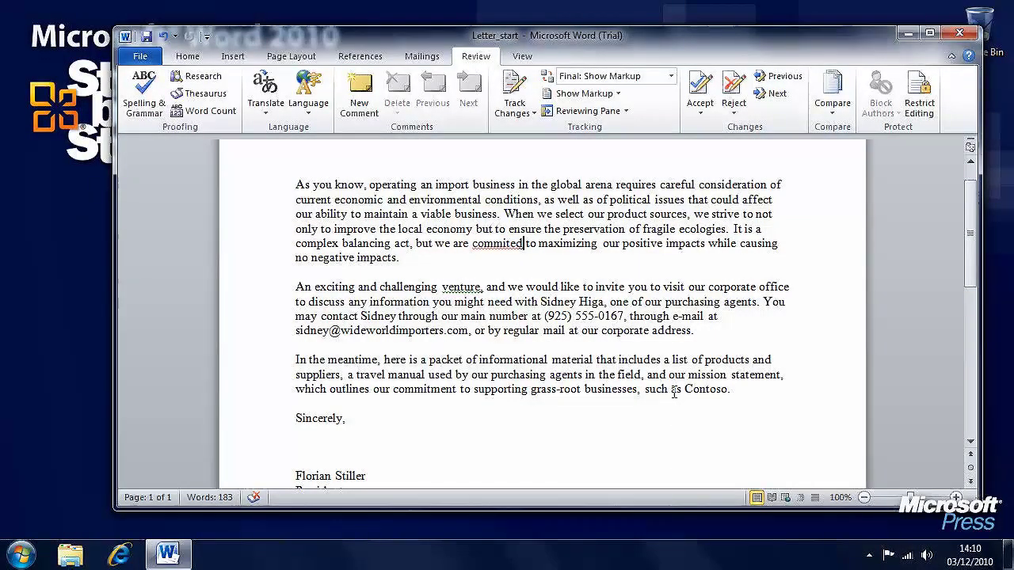
right_click(502, 245)
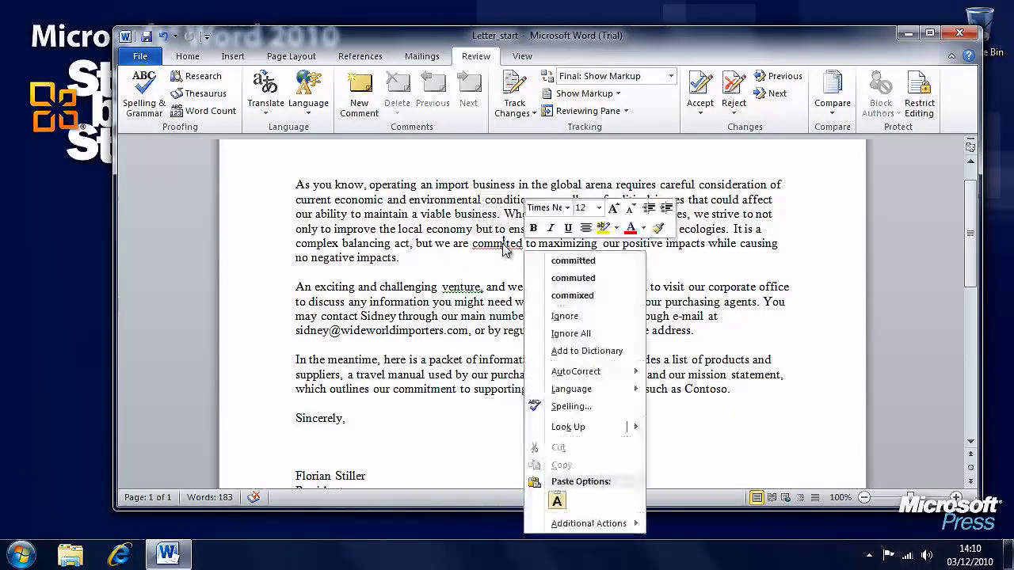
left_click(619, 261)
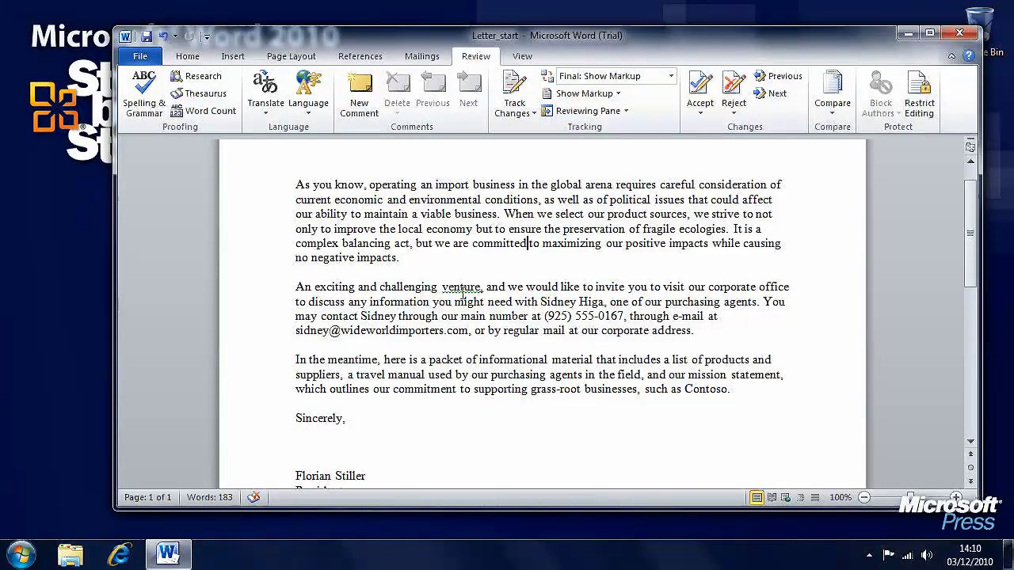
- Accept the grammar suggestion "venture" in the second paragraph to remove the comma after the word
right_click(462, 290)
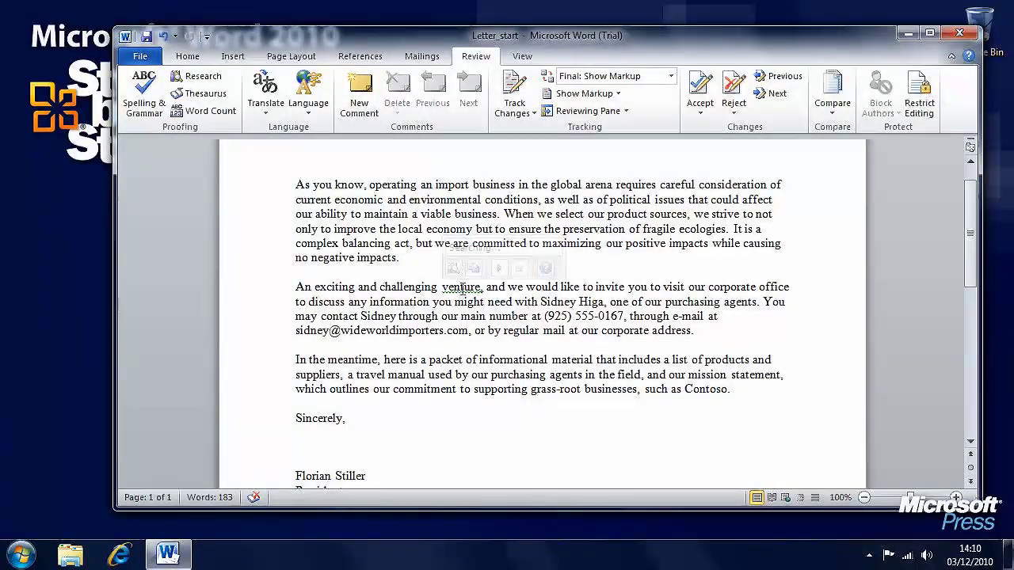
right_click(464, 290)
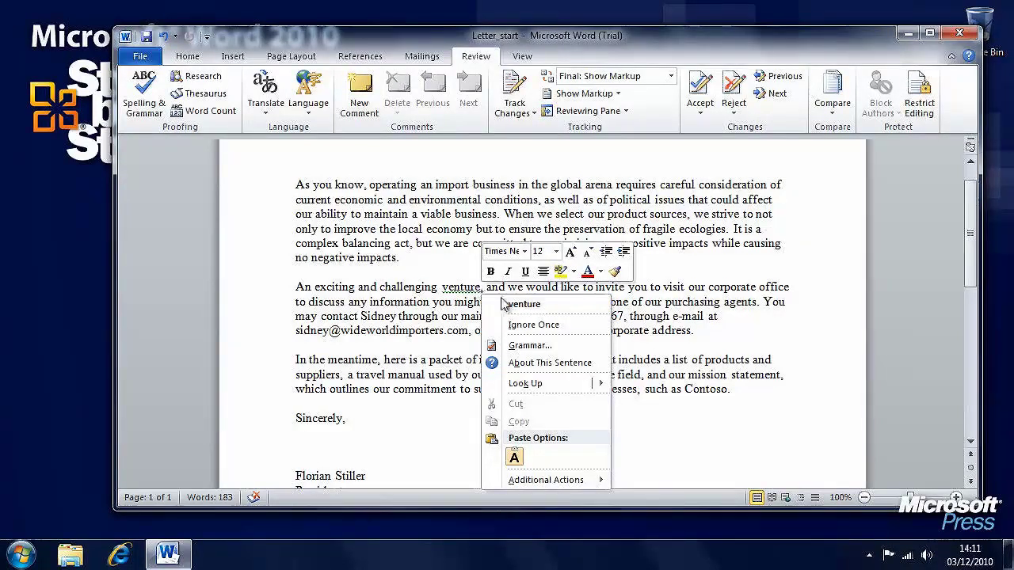
left_click(582, 309)
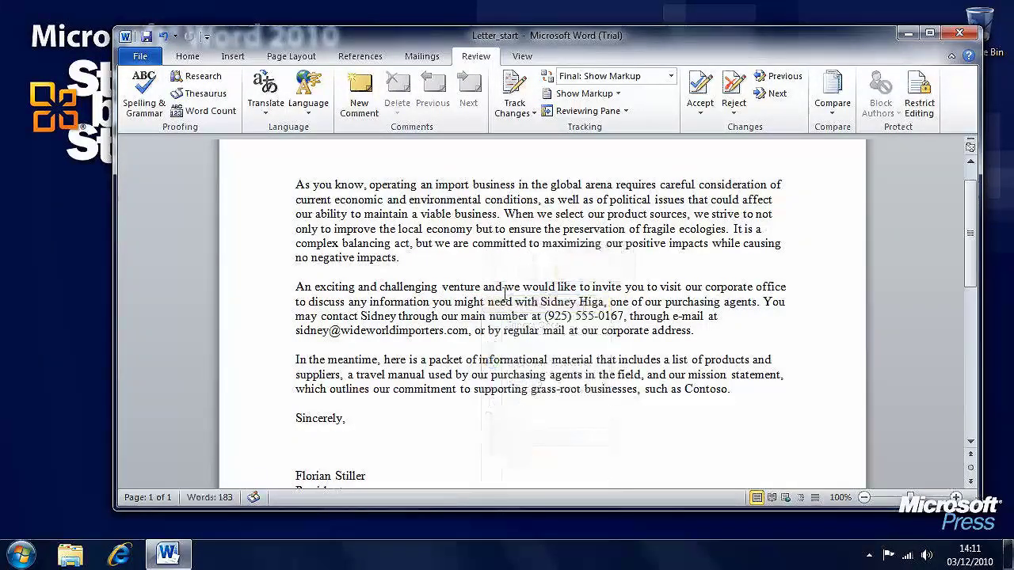
- Insert a second "to" before "ensure" in the first paragraph and remove it with the Delete Repeated Word suggestion
left_click(508, 229)
type("to")
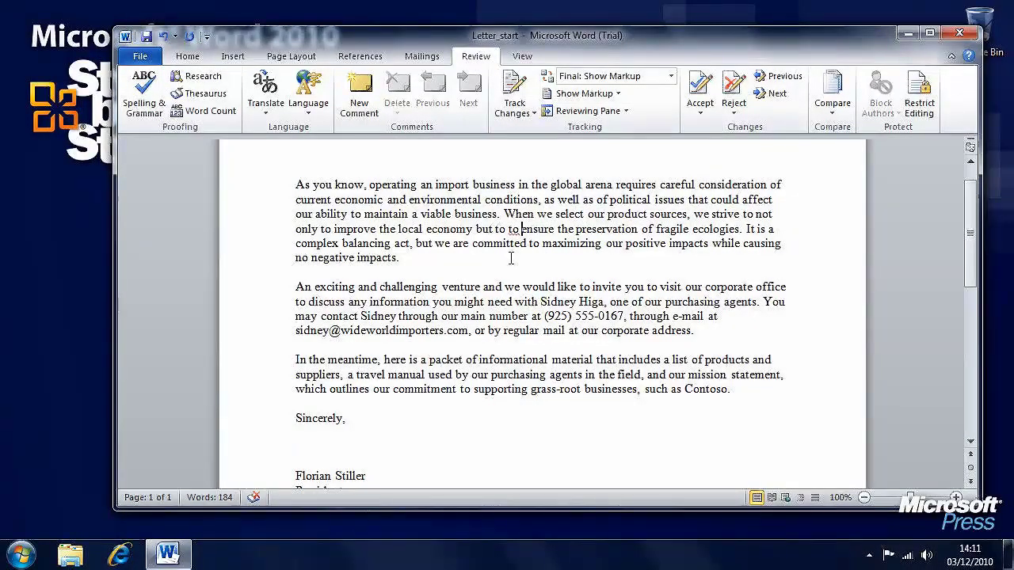
right_click(513, 232)
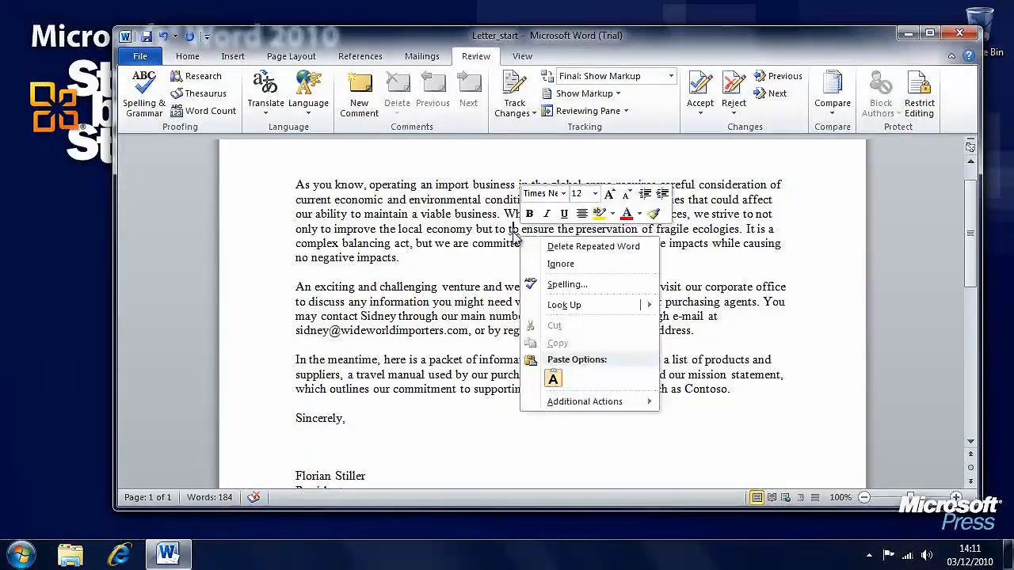
left_click(648, 249)
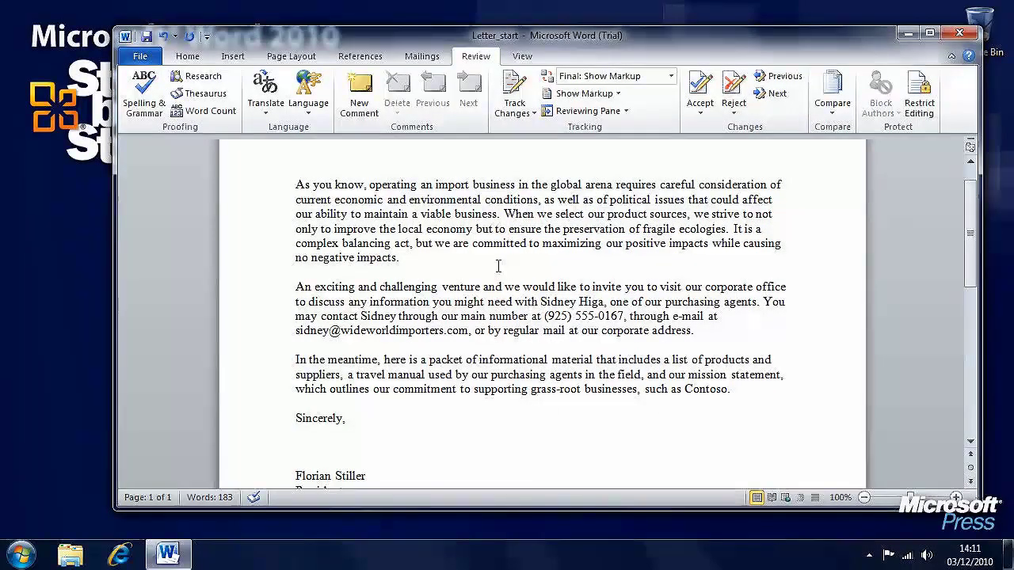
- Rerun the spelling and grammar check on the letter, dismiss its completion message, and display the document's word count statistics
left_click(145, 102)
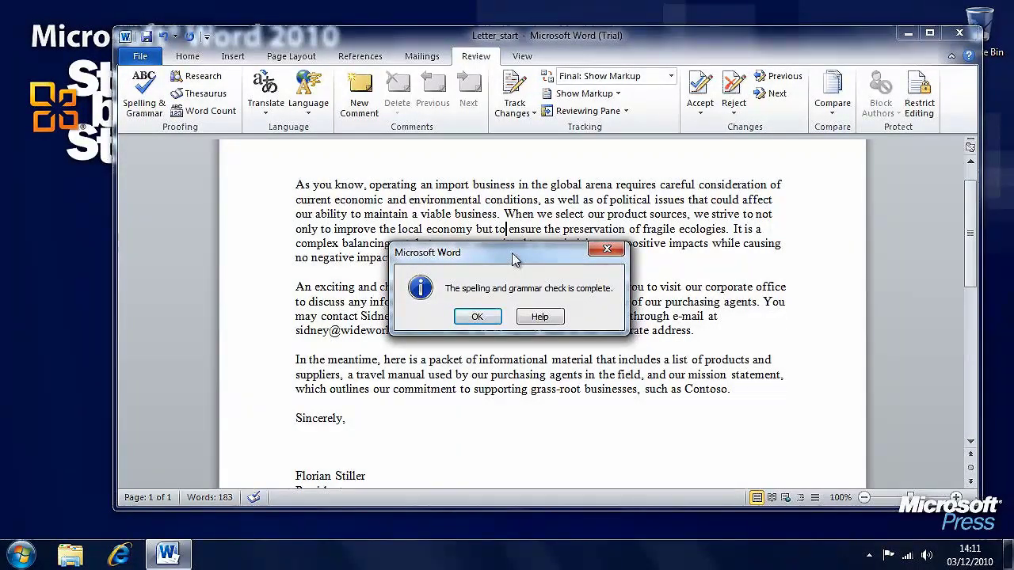
left_click(478, 317)
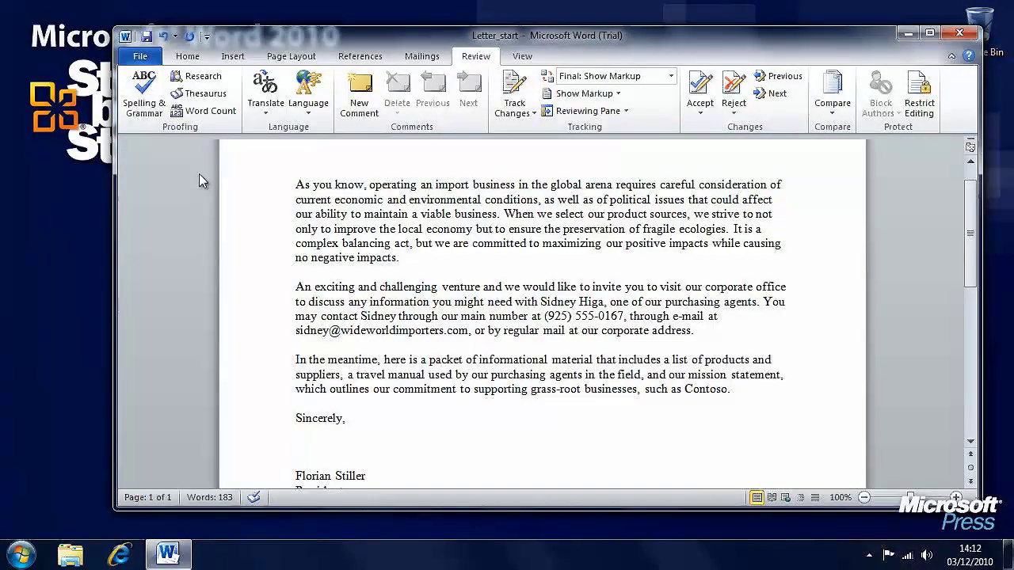
left_click(218, 111)
left_click_drag(533, 187, 530, 220)
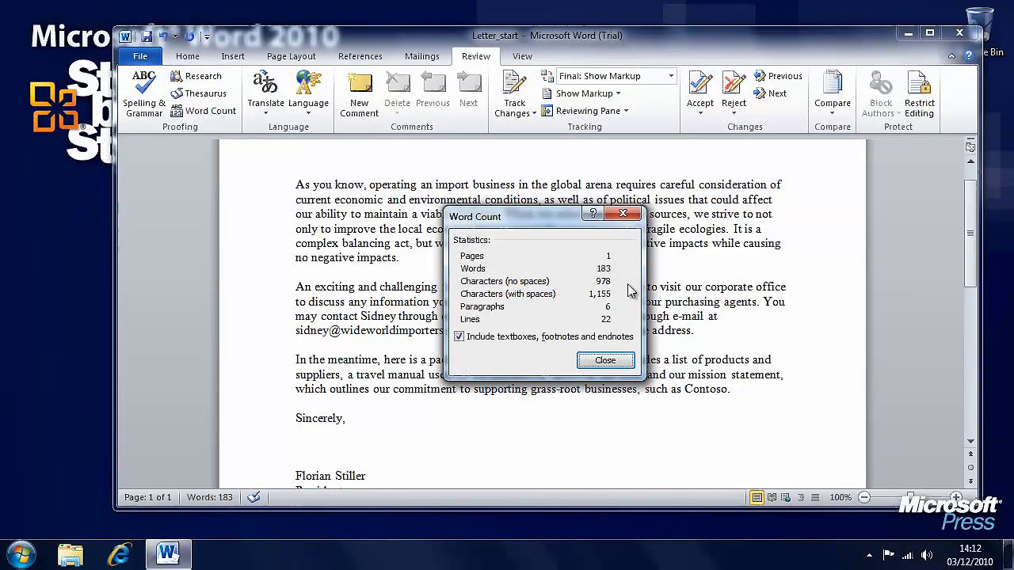
- Close the word count statistics and bring up the Bamboo_start document
left_click(606, 362)
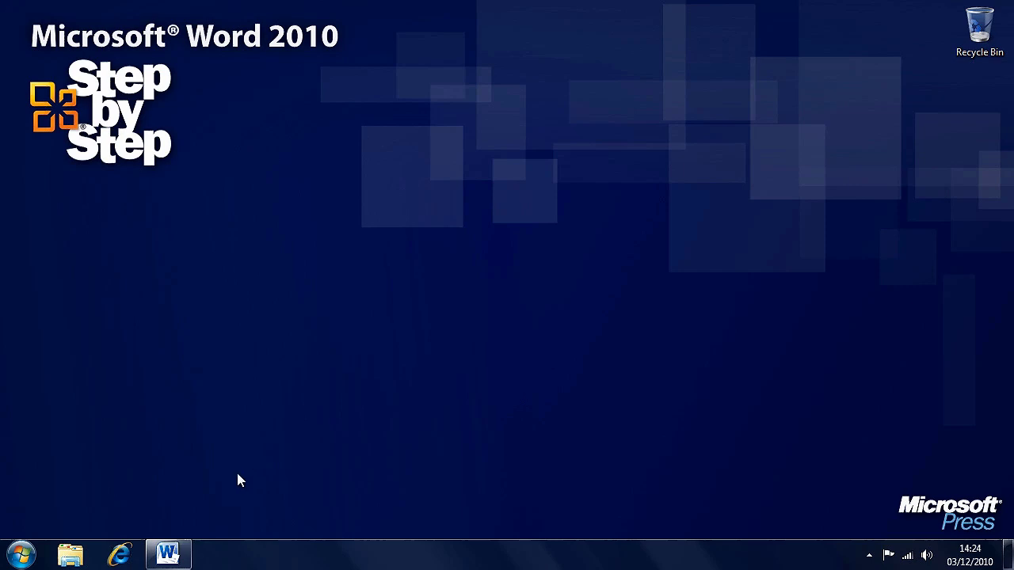
left_click(167, 554)
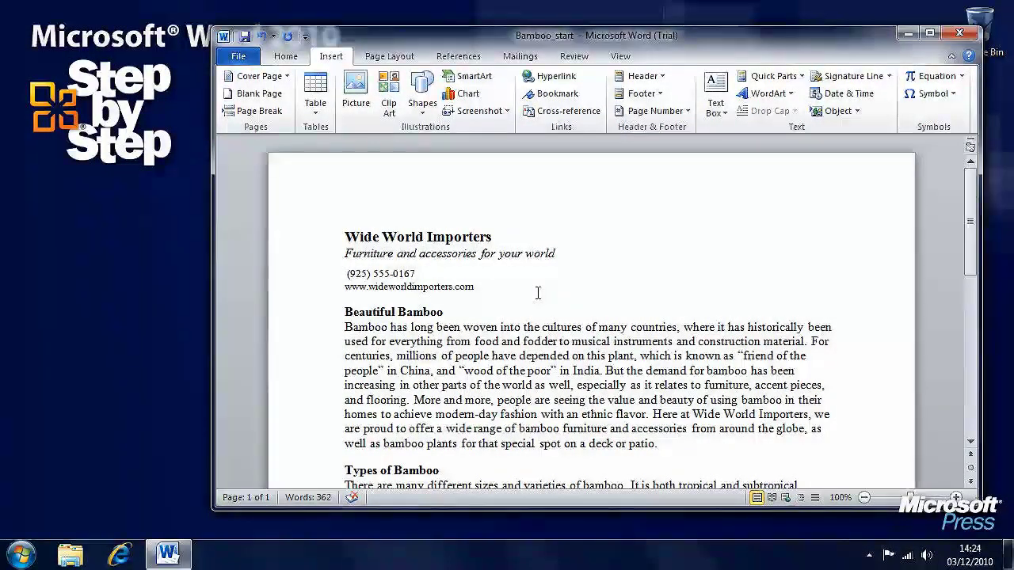
- Select the company heading block at the top of the document and start a Quick Part named "Wide World Importers Header"
left_click_drag(348, 232, 485, 292)
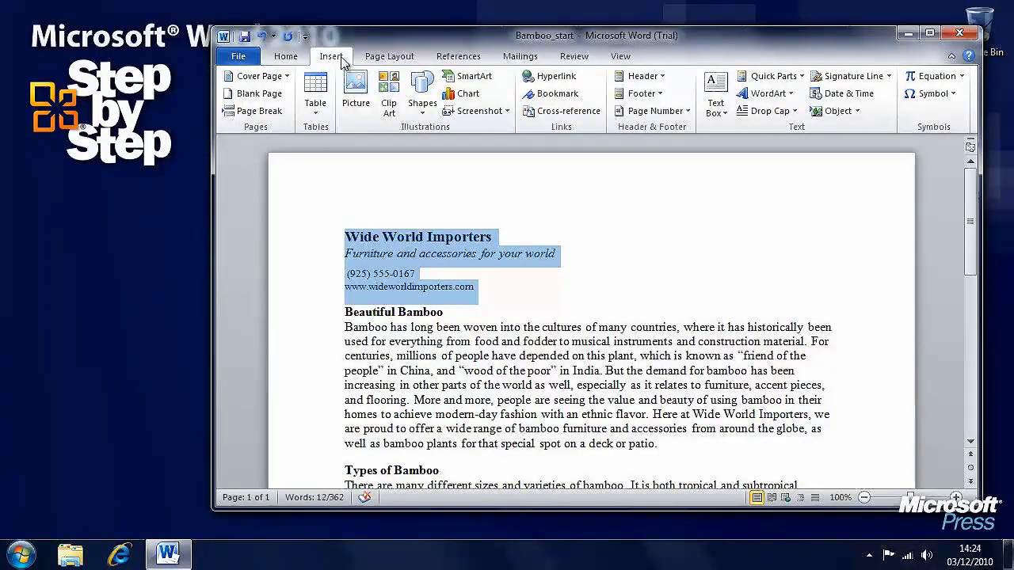
left_click(782, 81)
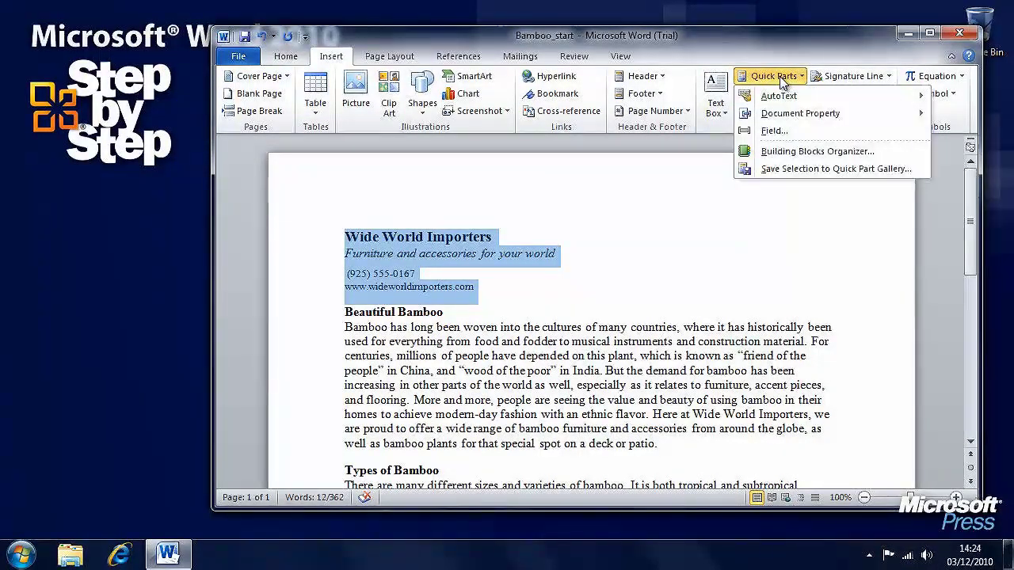
left_click(836, 169)
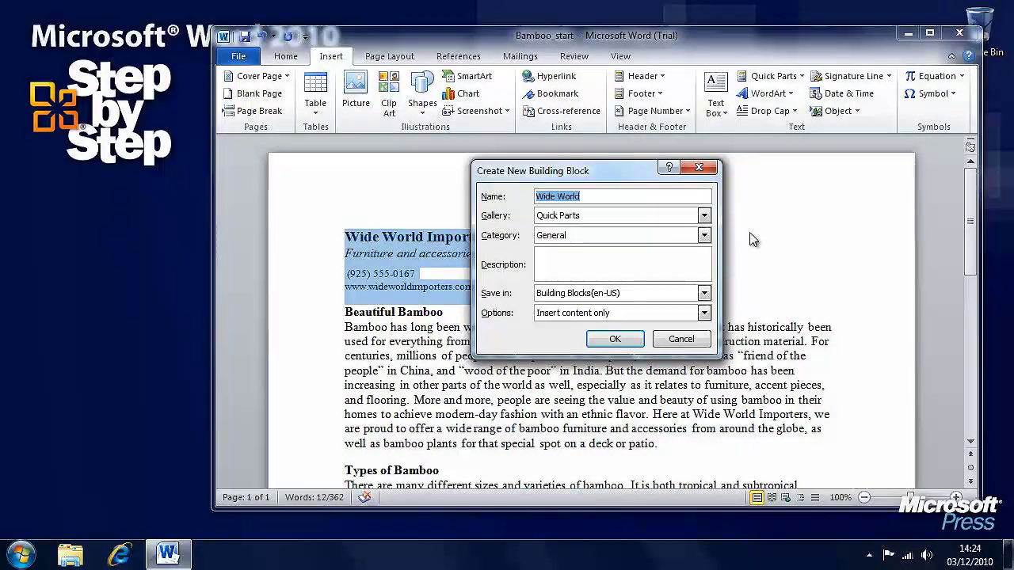
left_click(604, 196)
type("Importers Header")
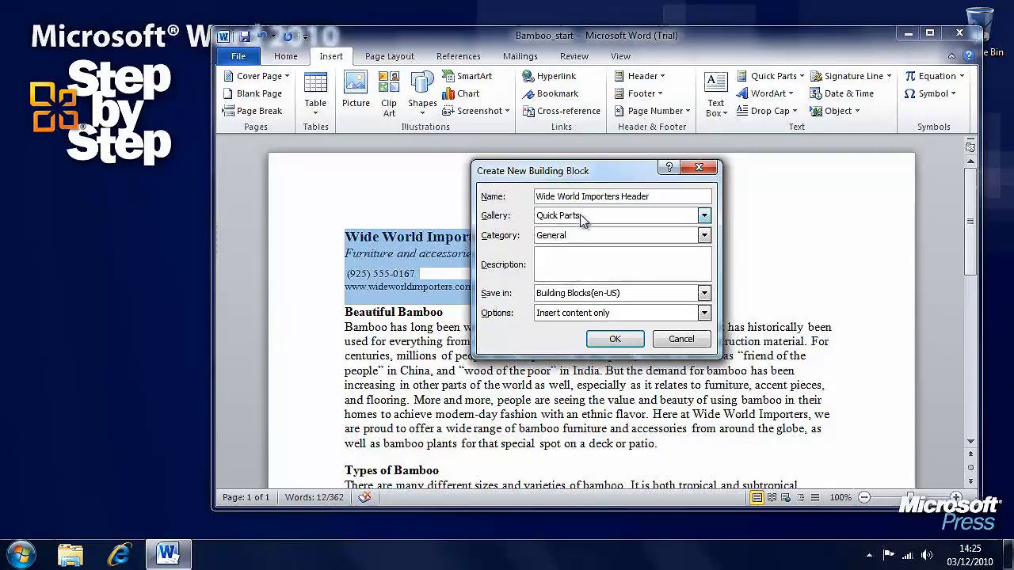
- Check the category choices, keep General, and save the new building block to the Quick Parts gallery
left_click(576, 273)
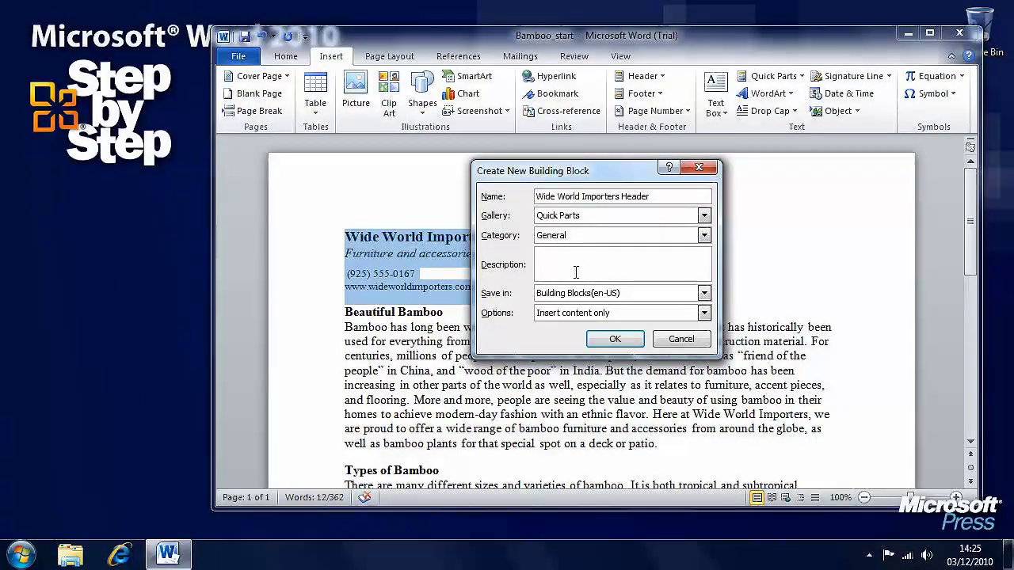
left_click(703, 236)
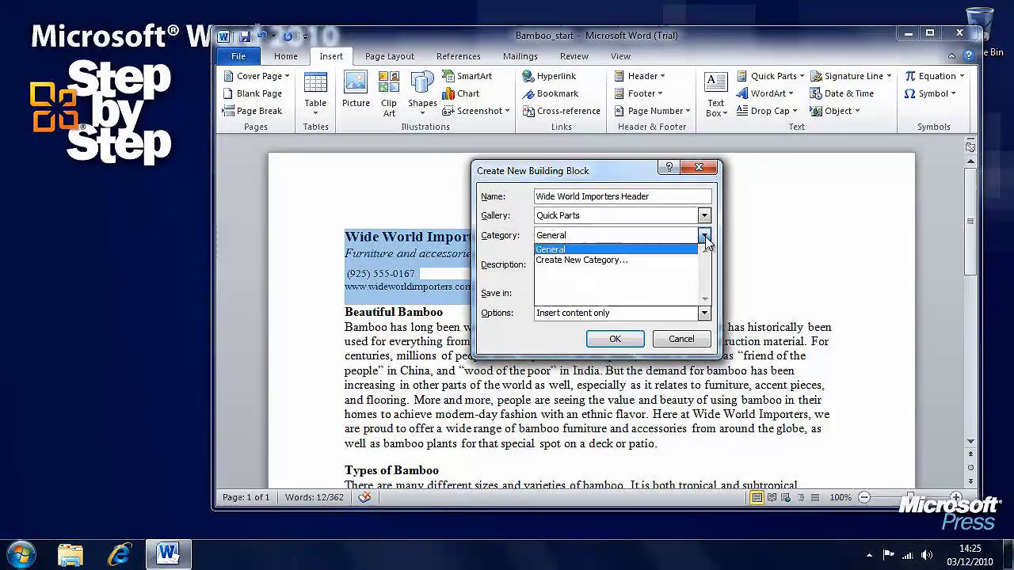
left_click(704, 237)
left_click(704, 238)
left_click(704, 239)
left_click(686, 260)
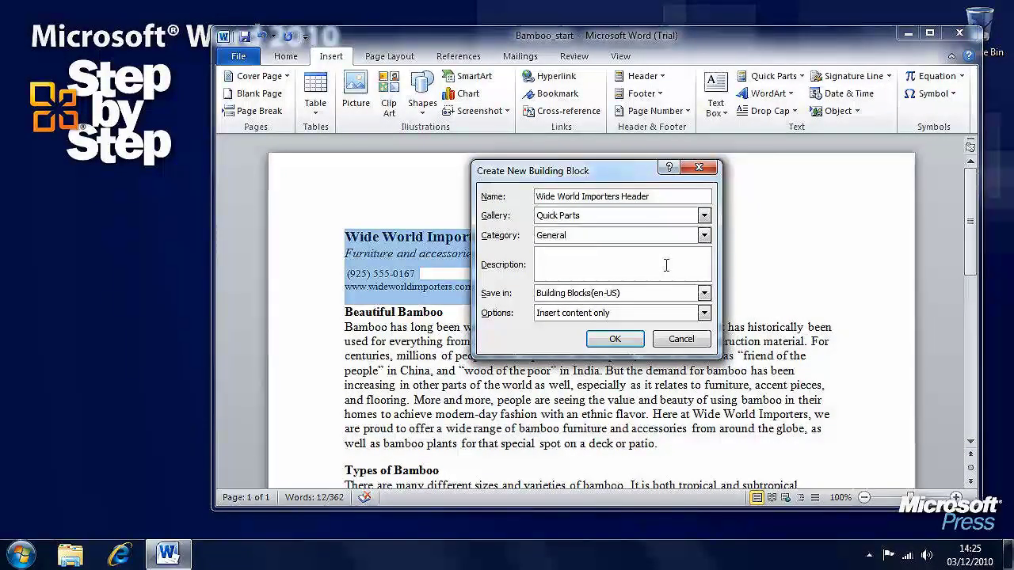
left_click(615, 340)
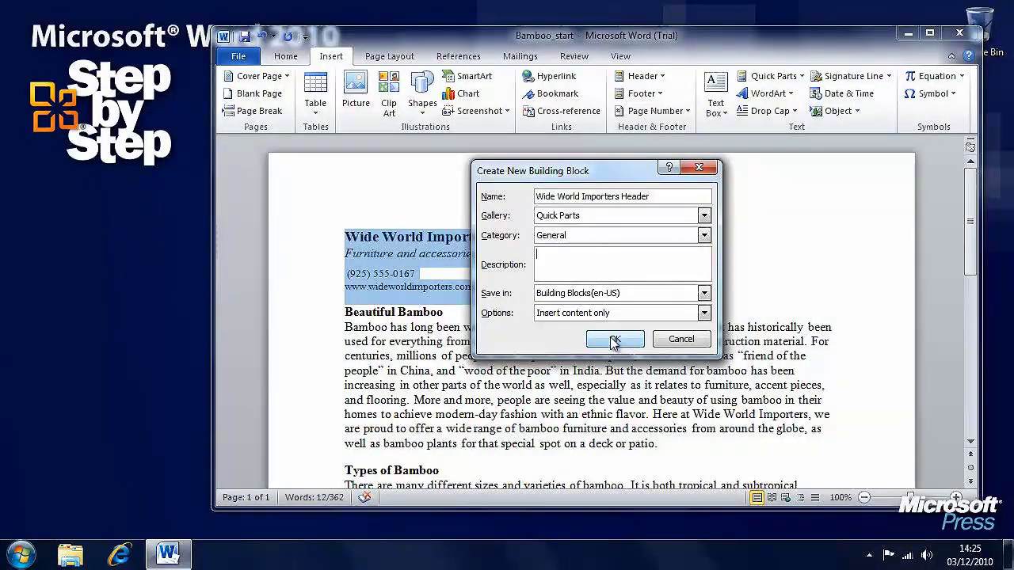
left_click(615, 341)
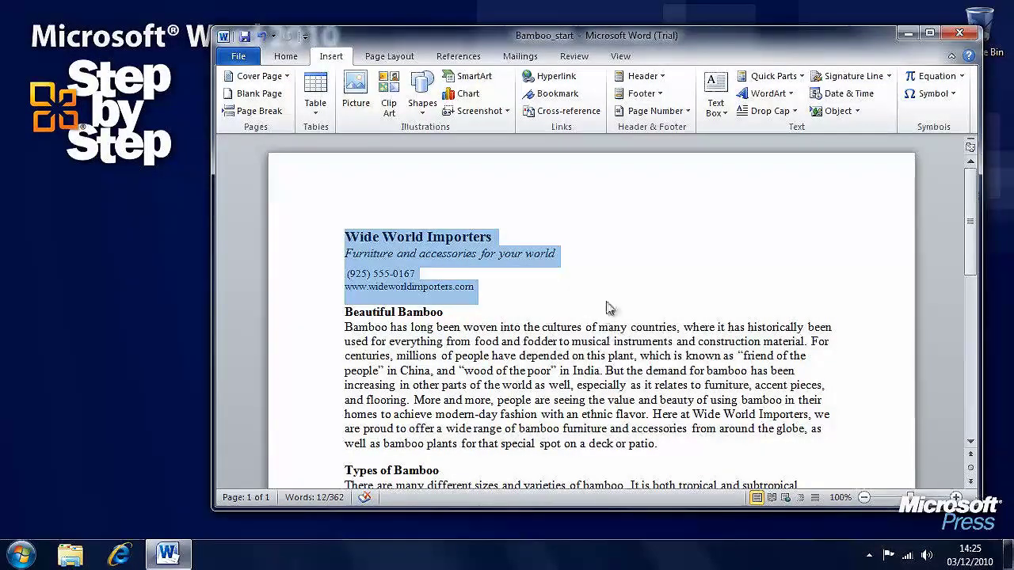
left_click(607, 303)
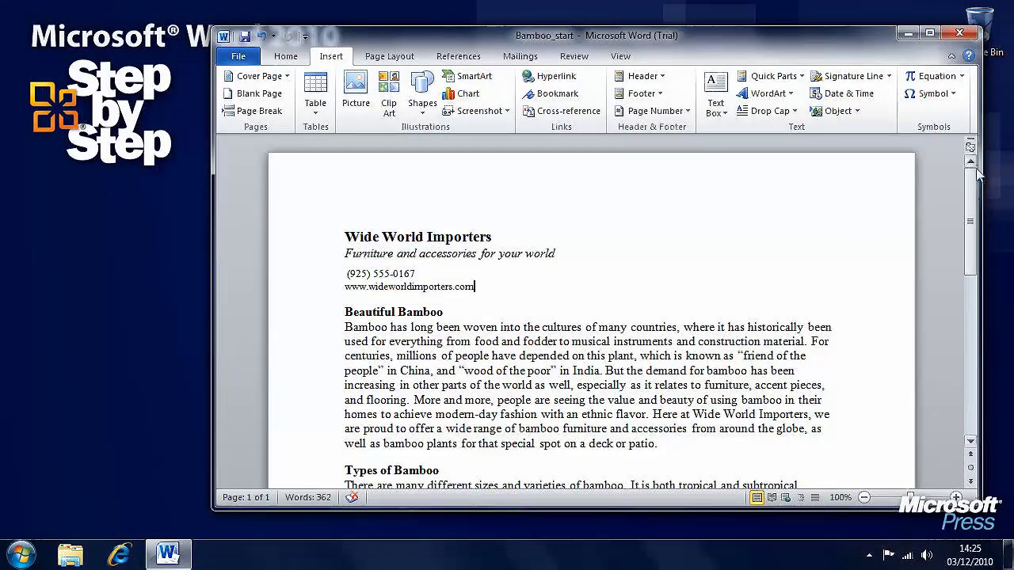
- Insert the Wide World Importers Header Quick Part twice on the blank line at the end of the document
left_click_drag(970, 176, 970, 337)
left_click(697, 282)
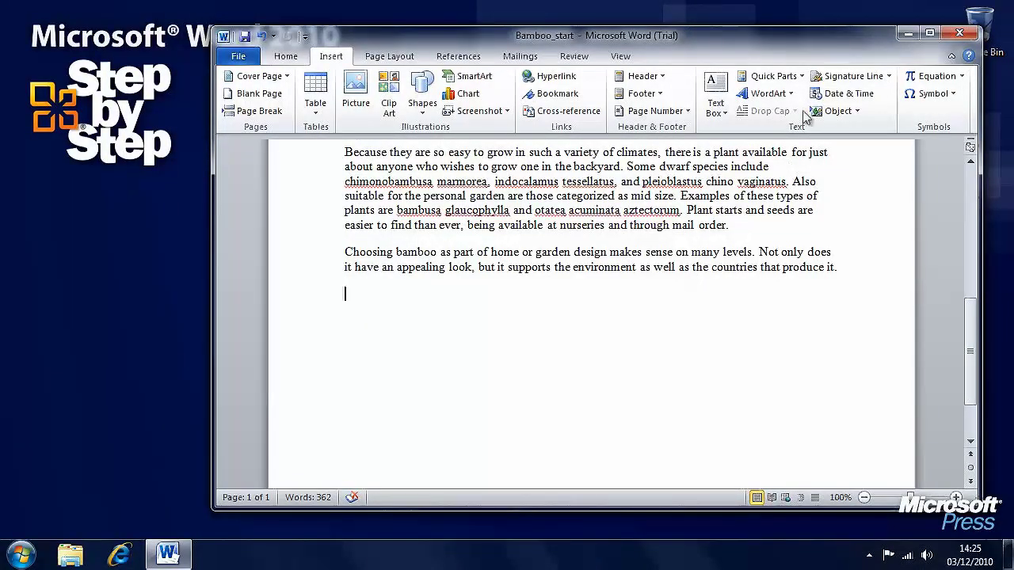
left_click(773, 76)
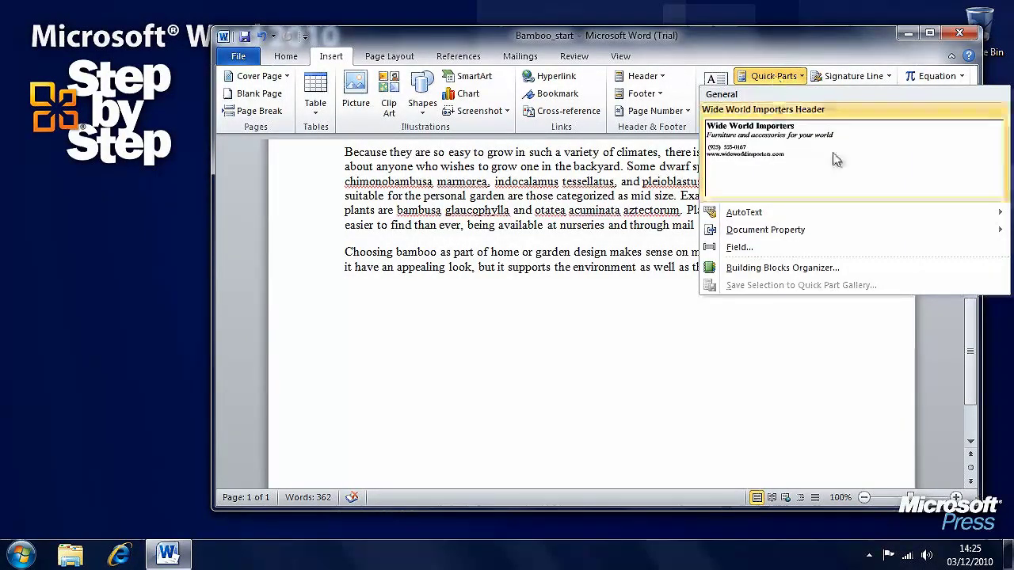
left_click(885, 156)
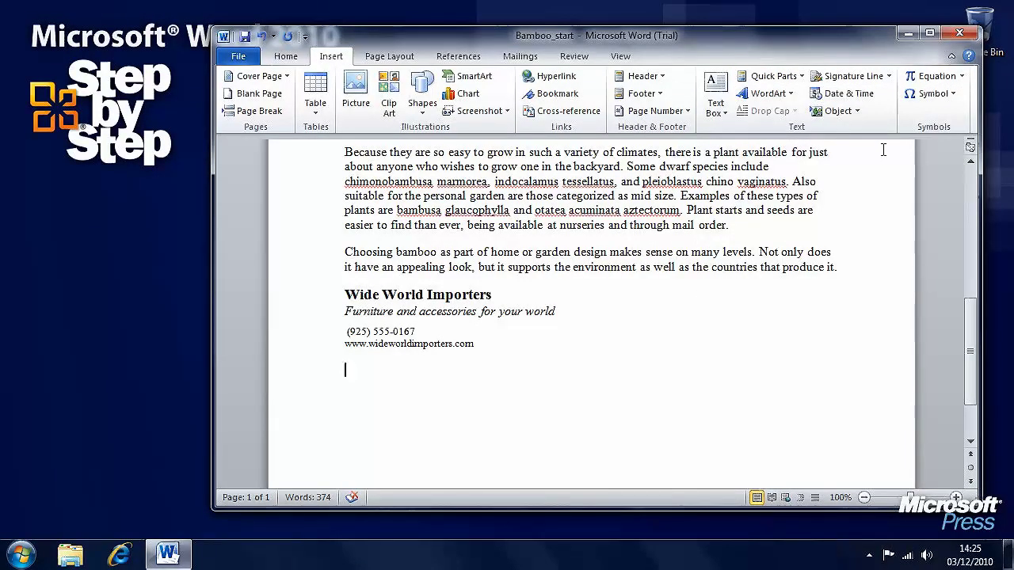
left_click(772, 76)
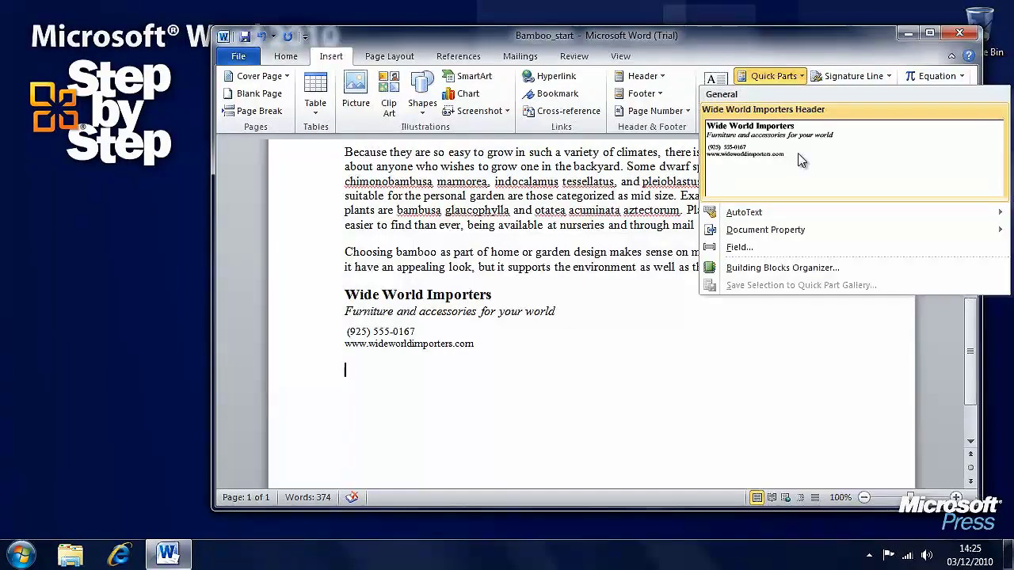
left_click(800, 159)
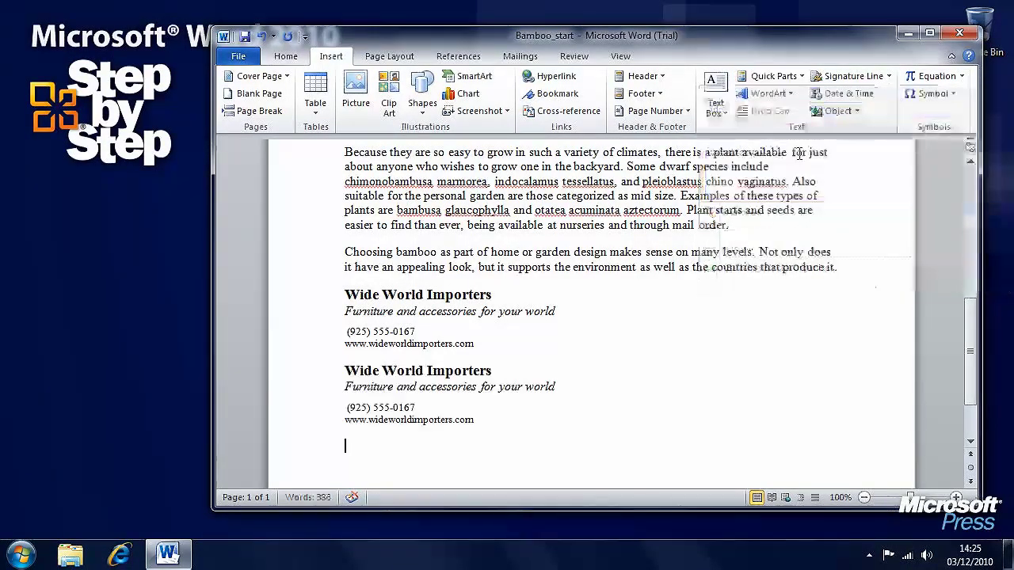
- Browse the Building Blocks Organizer, preview the Bibliography block, and sort the list by name, gallery, category and template
left_click(782, 77)
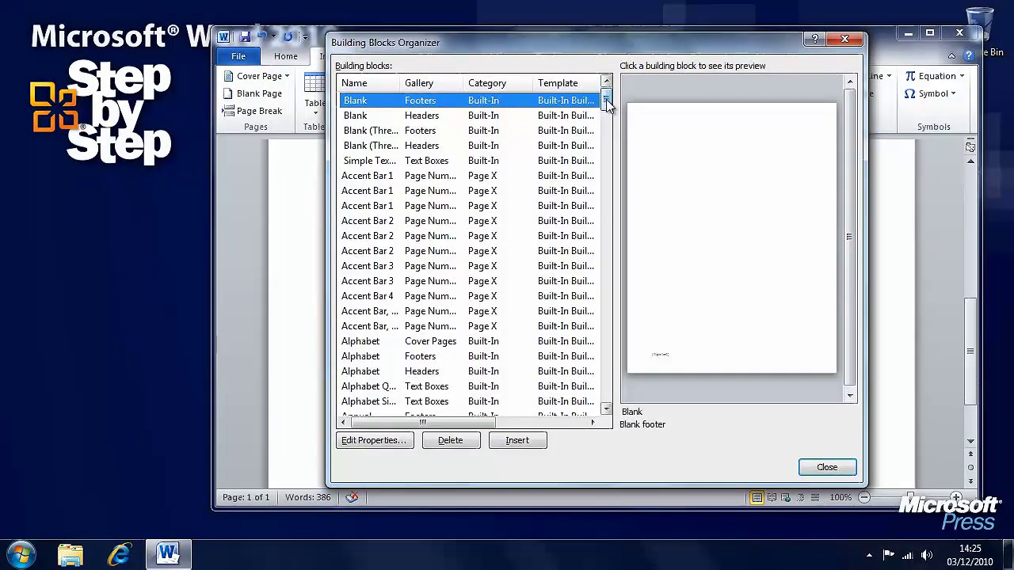
left_click_drag(607, 102, 606, 146)
left_click(385, 280)
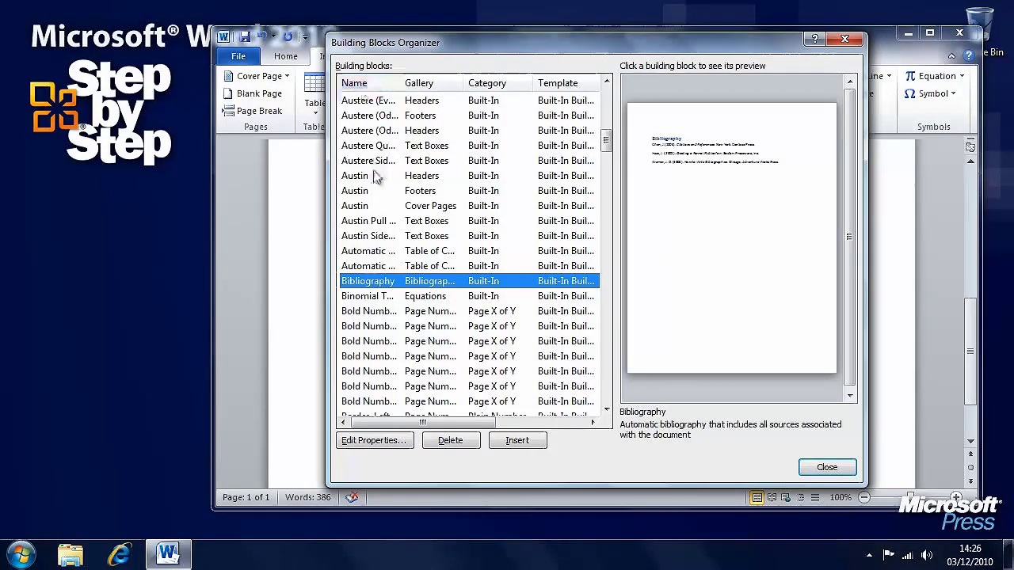
left_click(377, 87)
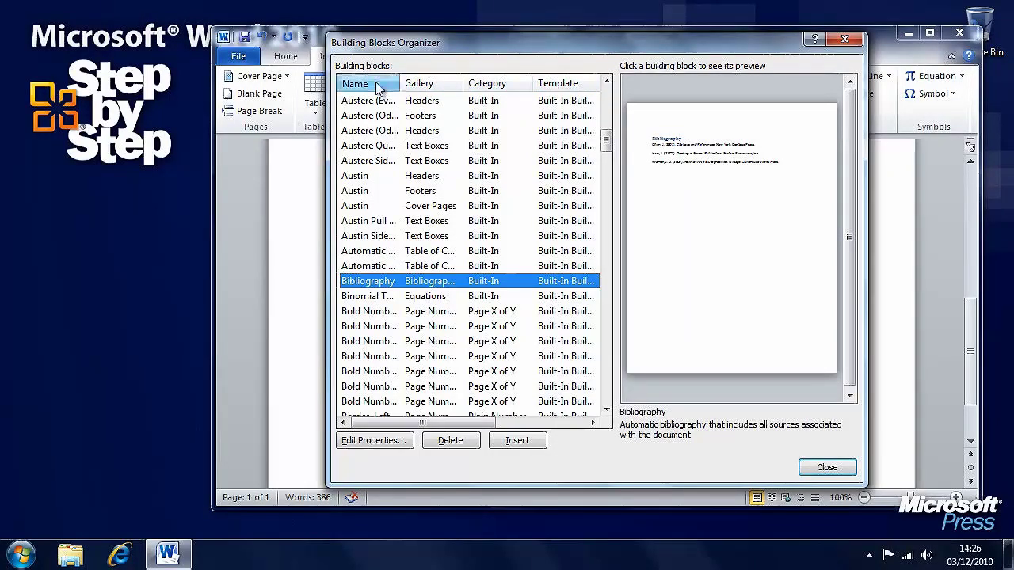
left_click(428, 86)
left_click(492, 85)
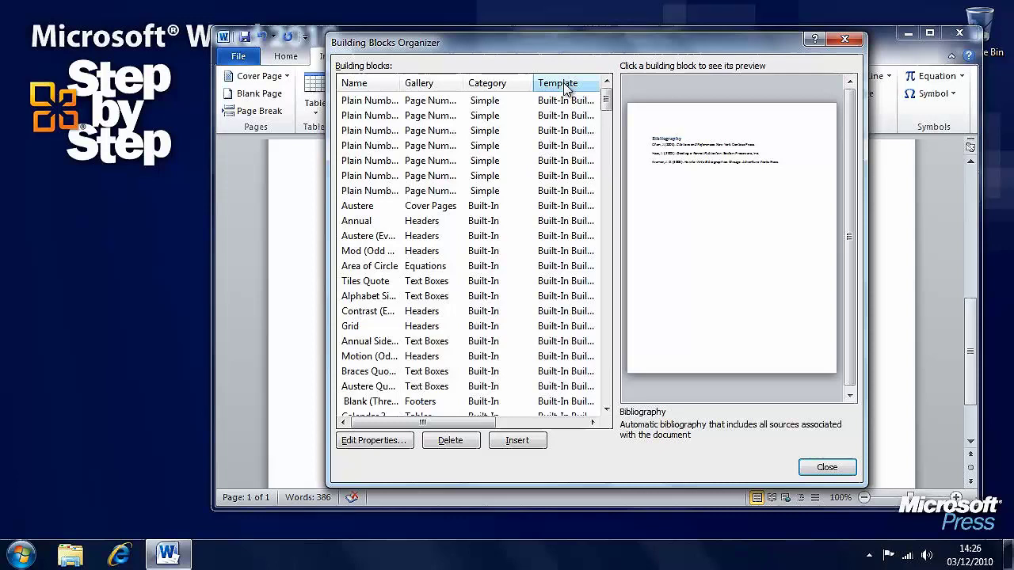
left_click(564, 89)
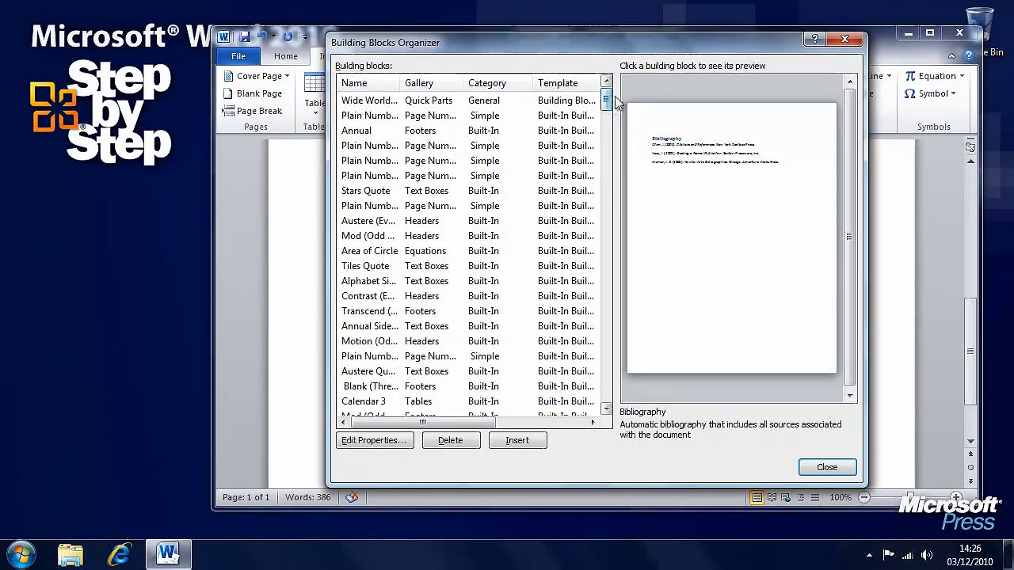
- Preview the Wide World Importers Header block, widen the Name column, and close the organizer
left_click(378, 102)
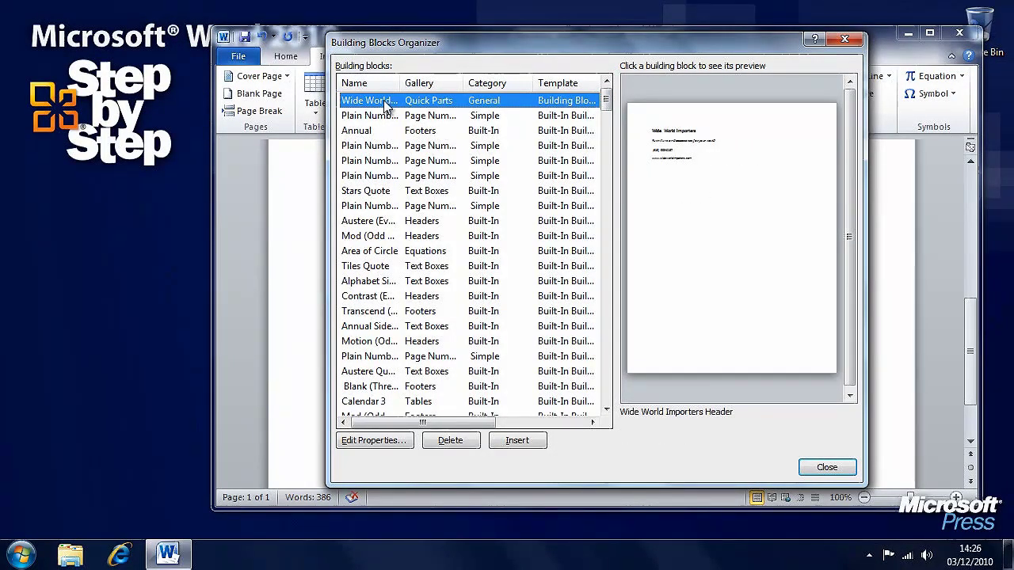
mouse_move(401, 83)
left_mouse_down()
mouse_move(471, 84)
mouse_move(420, 85)
left_mouse_up()
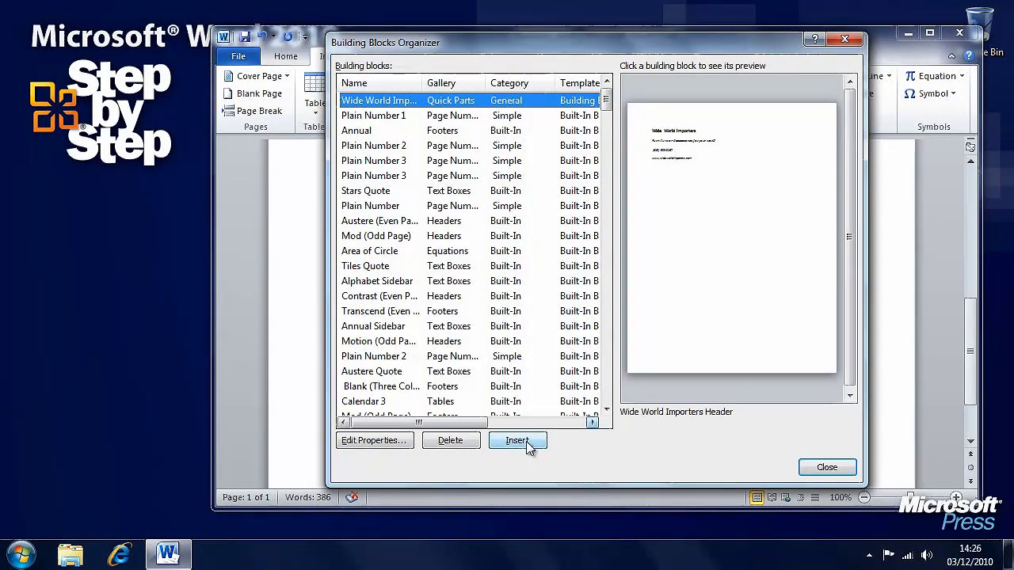
left_click(827, 469)
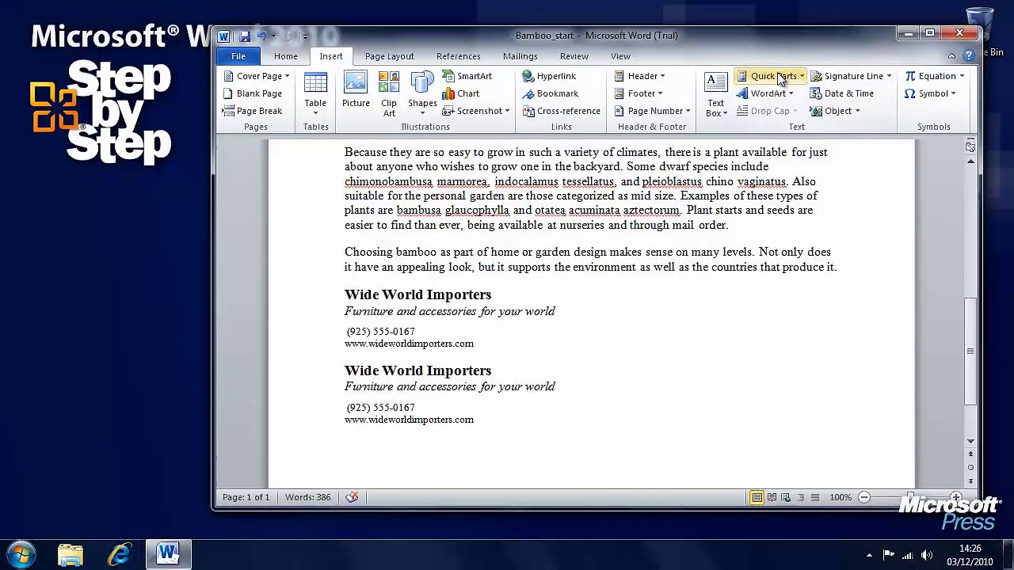
- Display the Quick Parts gallery to review the saved Wide World Importers Header entry
left_click(780, 76)
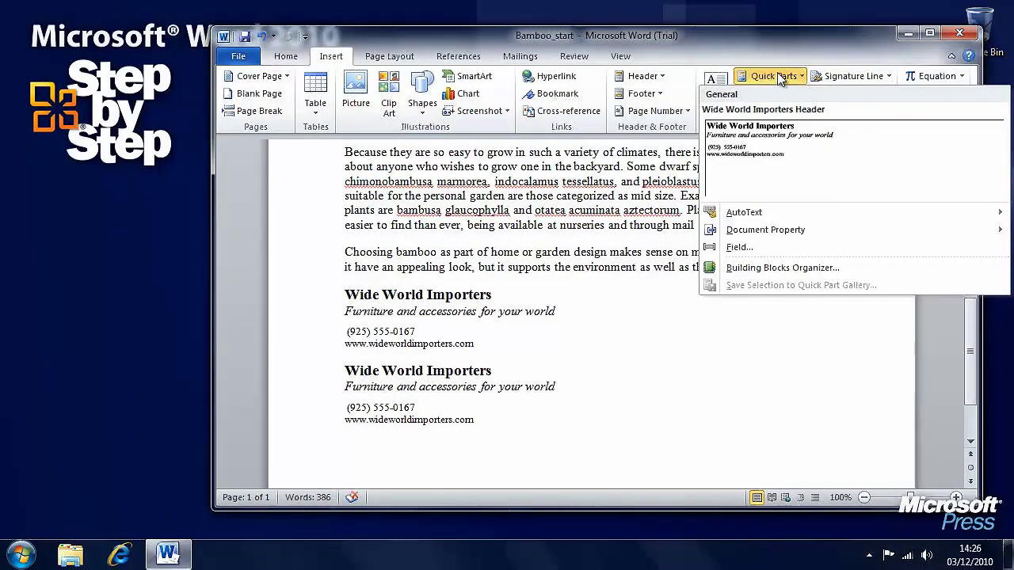
left_click(760, 169)
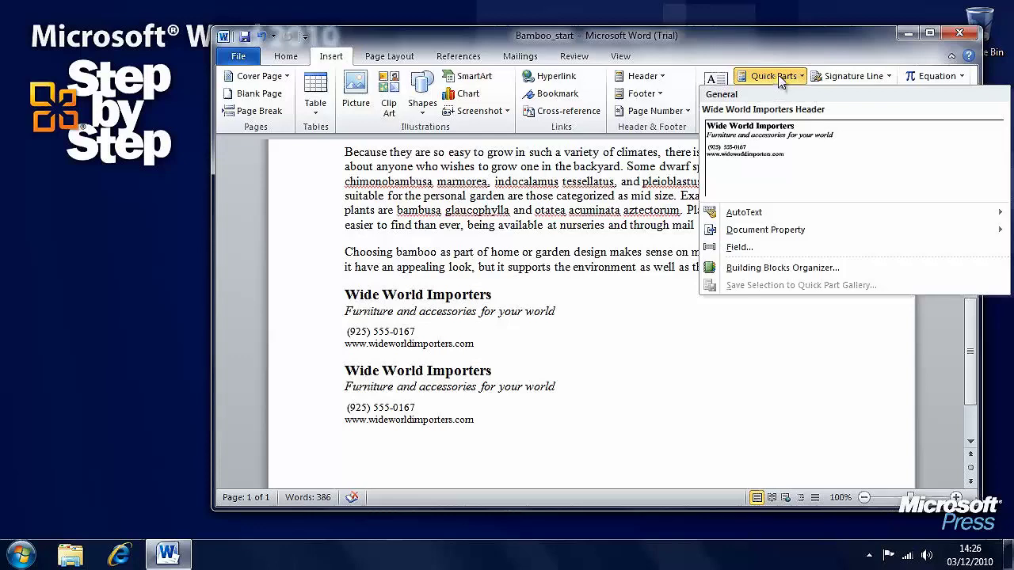